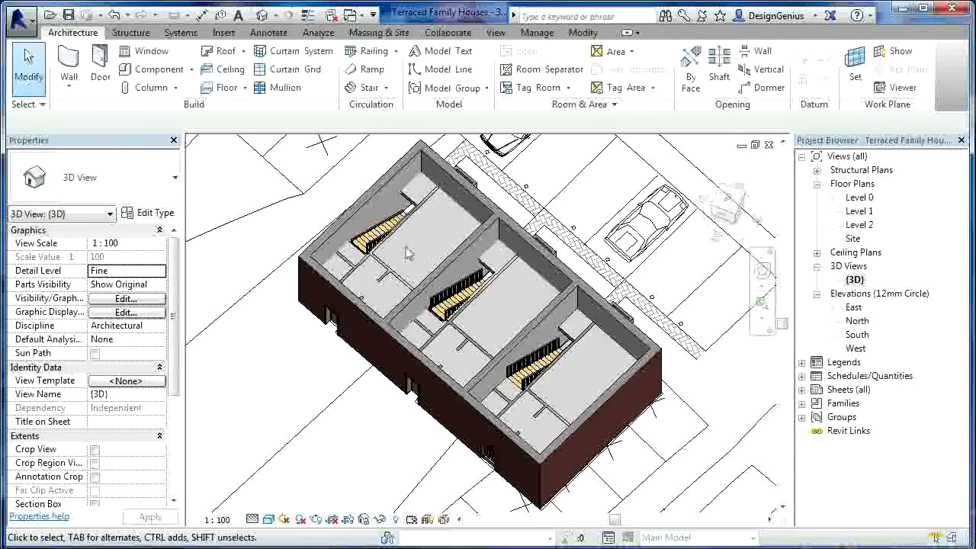
Step: Delete the stair railings along the party walls in the middle and third houses
{"action": "left_click", "coordinate": [457, 284]}
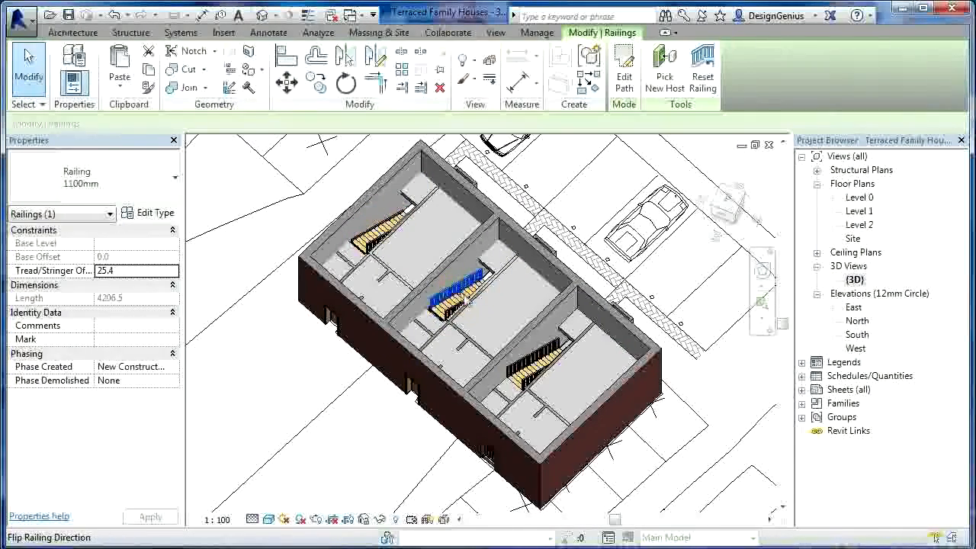
{"action": "key", "text": "Escape"}
{"action": "left_click", "coordinate": [537, 362]}
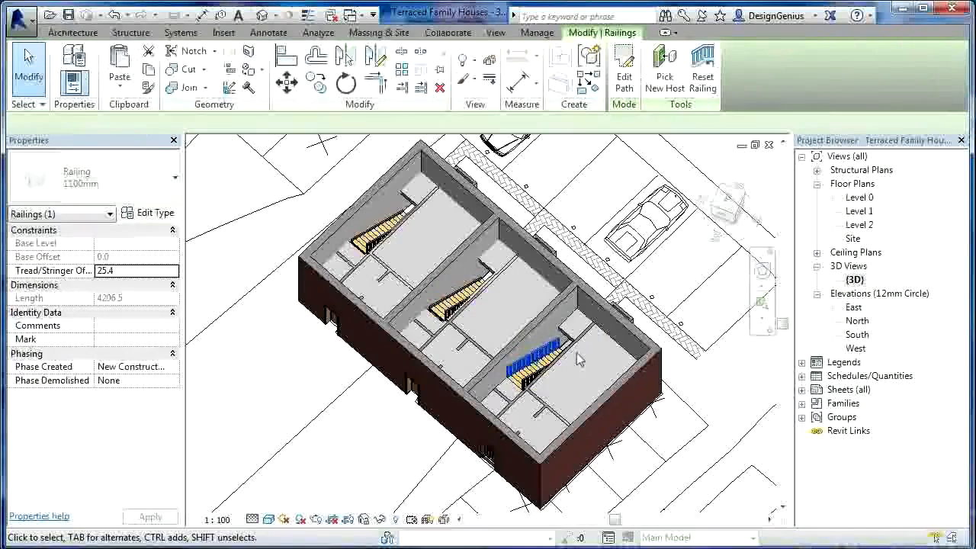
{"action": "key", "text": "Escape"}
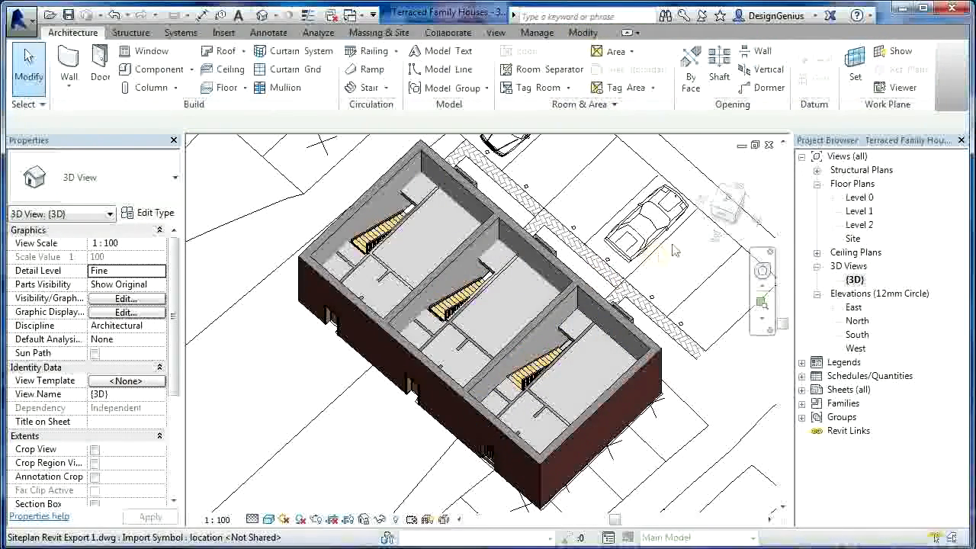
Step: Open the Level 1 floor plan at the end house where the stair is marked DN
{"action": "double_click", "coordinate": [859, 212]}
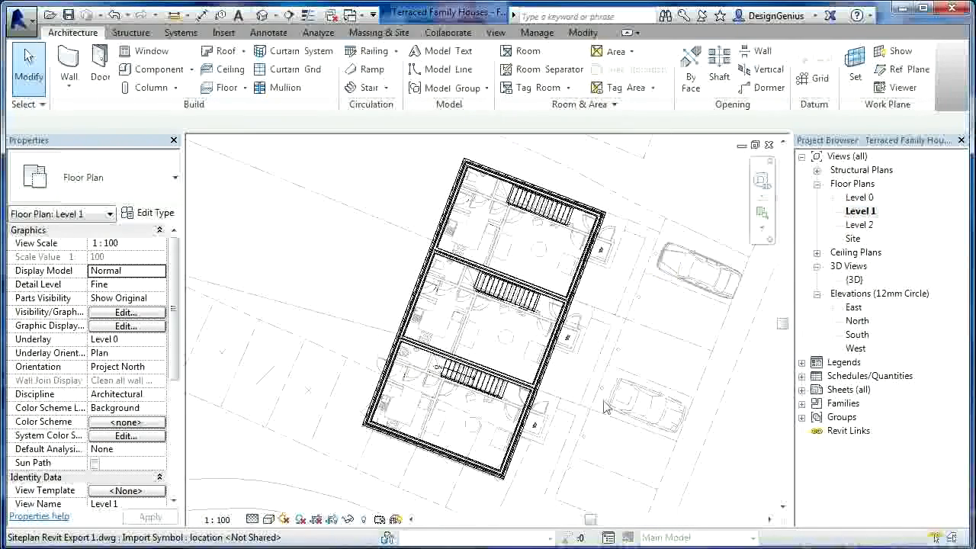
{"action": "scroll", "coordinate": [438, 488], "scroll_direction": "up", "scroll_amount": 3}
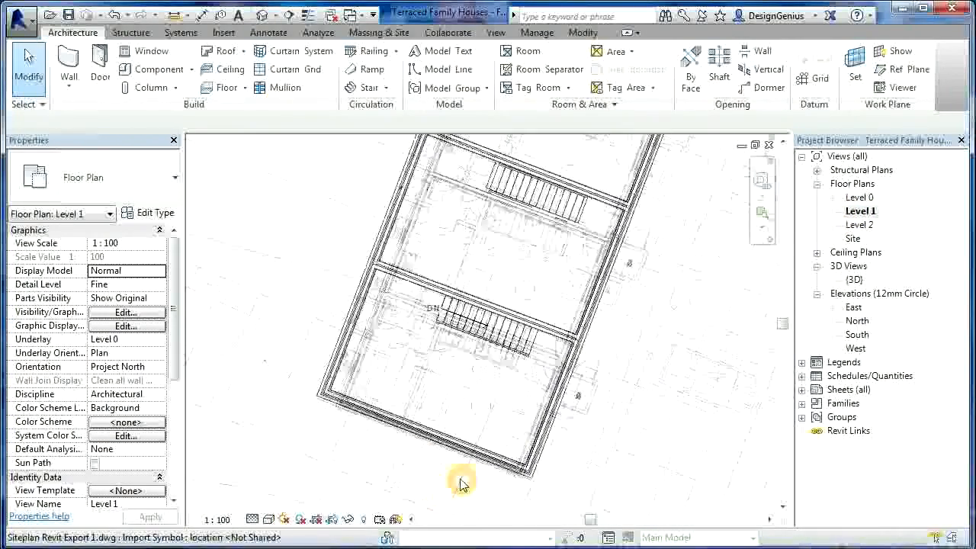
{"action": "scroll", "coordinate": [471, 473], "scroll_direction": "up", "scroll_amount": 2}
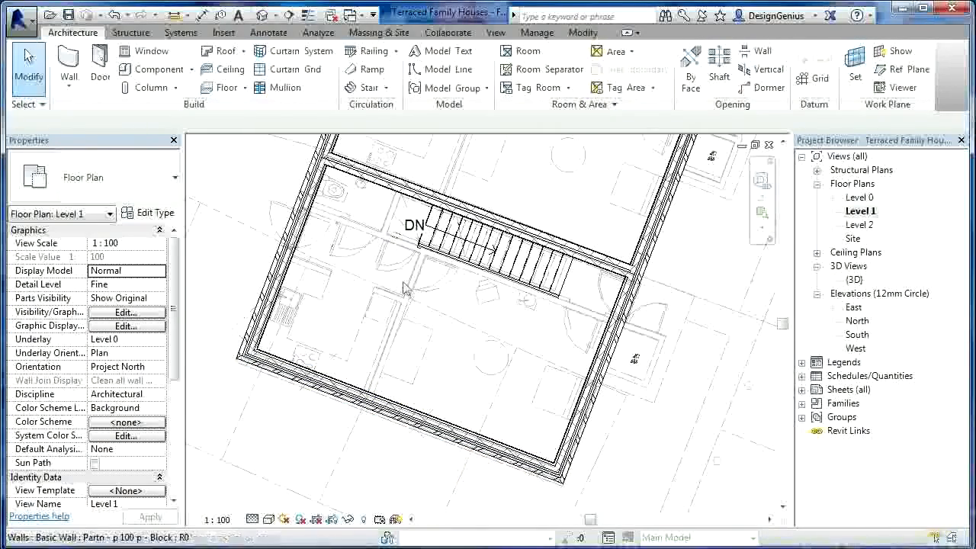
{"action": "scroll", "coordinate": [387, 262], "scroll_direction": "up", "scroll_amount": 1}
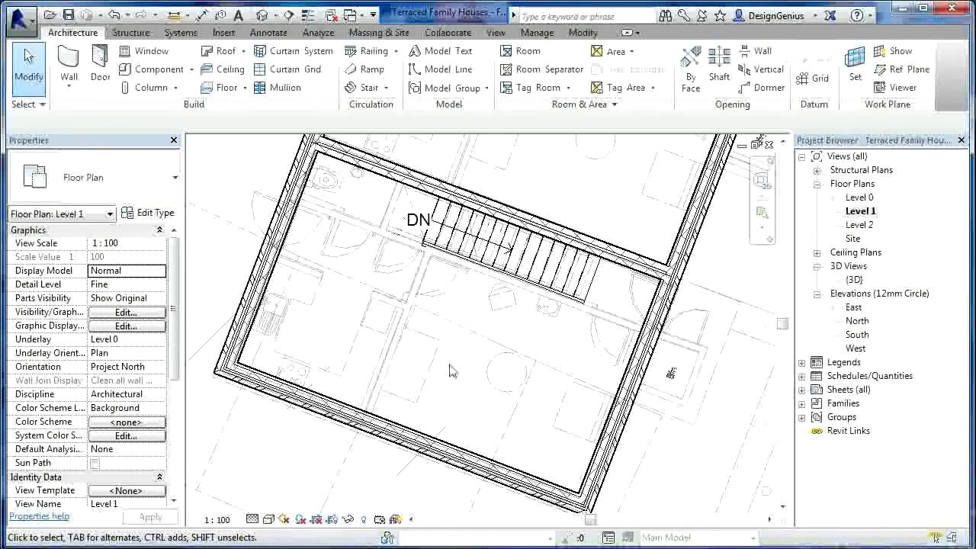
{"action": "left_click", "coordinate": [451, 366]}
{"action": "mouse_move", "coordinate": [175, 343]}
{"action": "left_mouse_down"}
{"action": "mouse_move", "coordinate": [181, 388]}
{"action": "mouse_move", "coordinate": [186, 332]}
{"action": "left_mouse_up"}
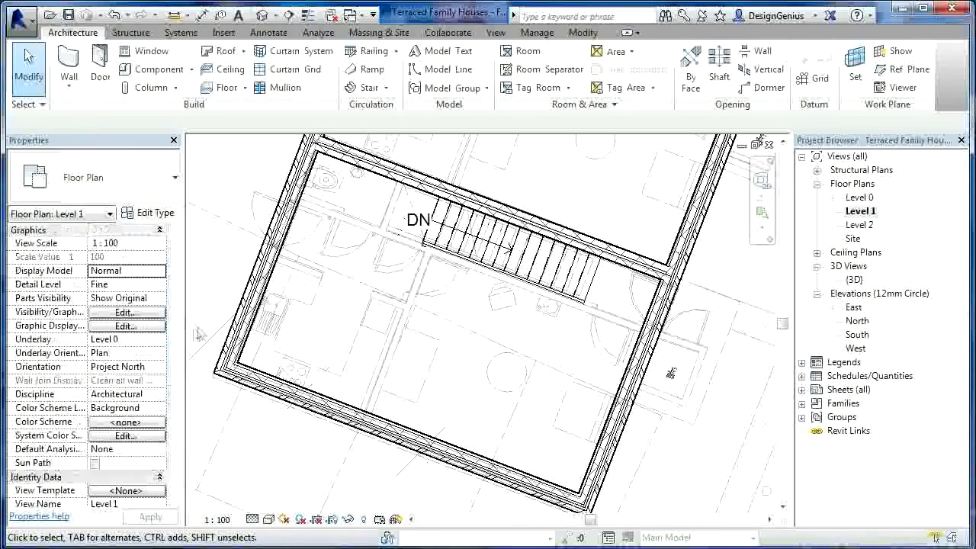
{"action": "left_click", "coordinate": [424, 328]}
{"action": "left_click", "coordinate": [432, 346]}
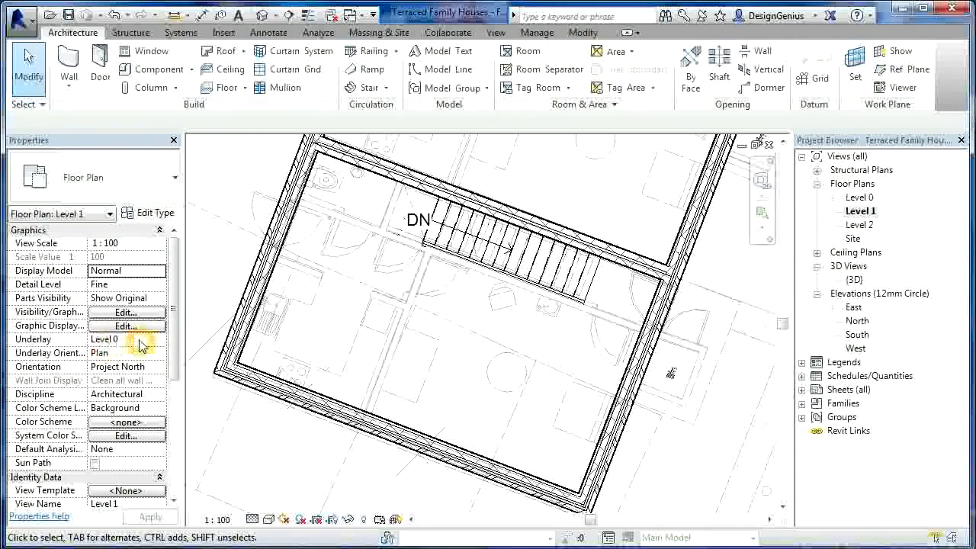
Step: Try the Level 1 floor plan with its underlay set to None, and restore the Level 0 underlay
{"action": "left_click", "coordinate": [111, 340]}
{"action": "left_click", "coordinate": [160, 340]}
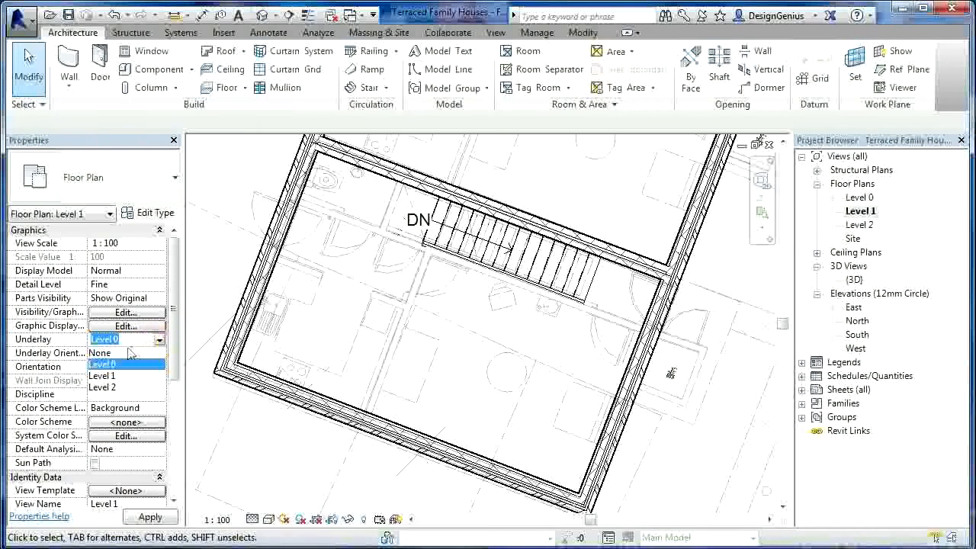
{"action": "left_click", "coordinate": [141, 353]}
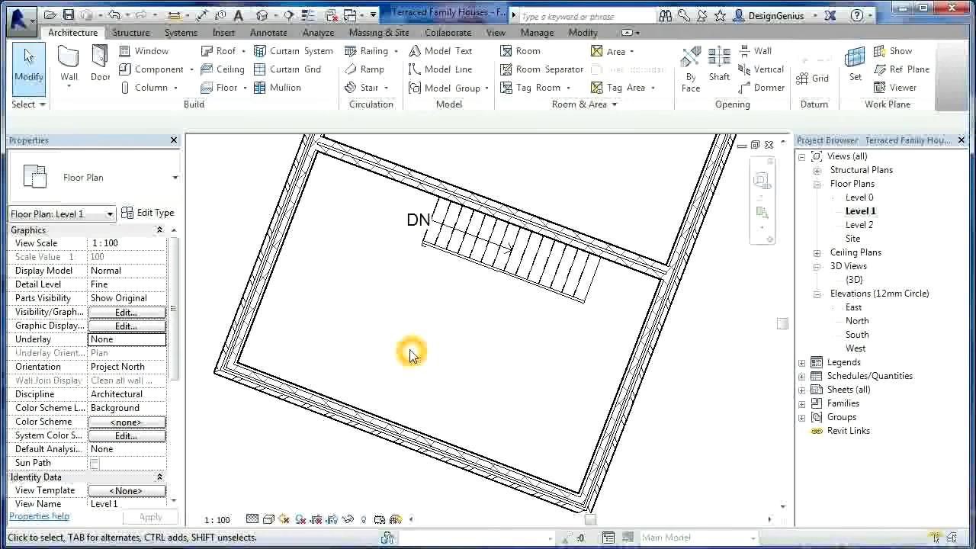
{"action": "left_click", "coordinate": [159, 343]}
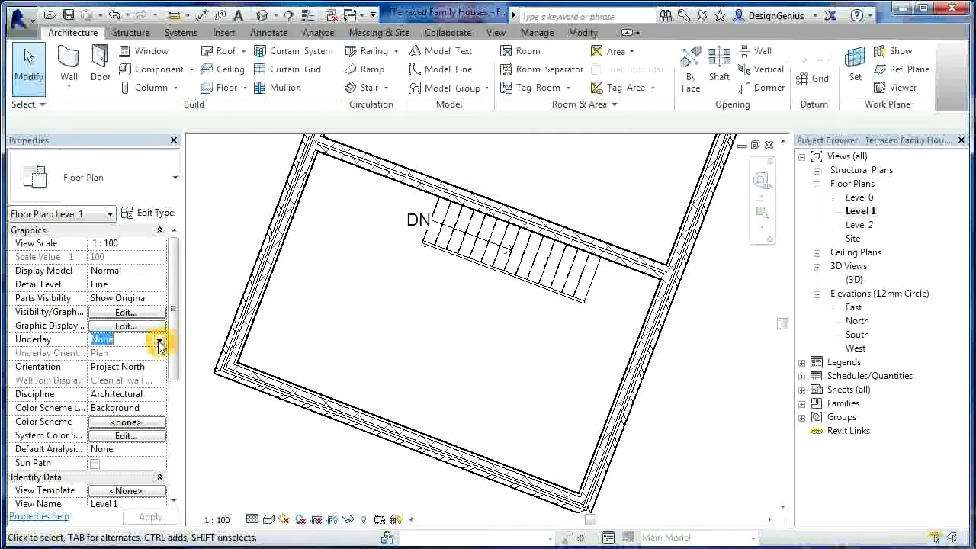
{"action": "left_click", "coordinate": [159, 344]}
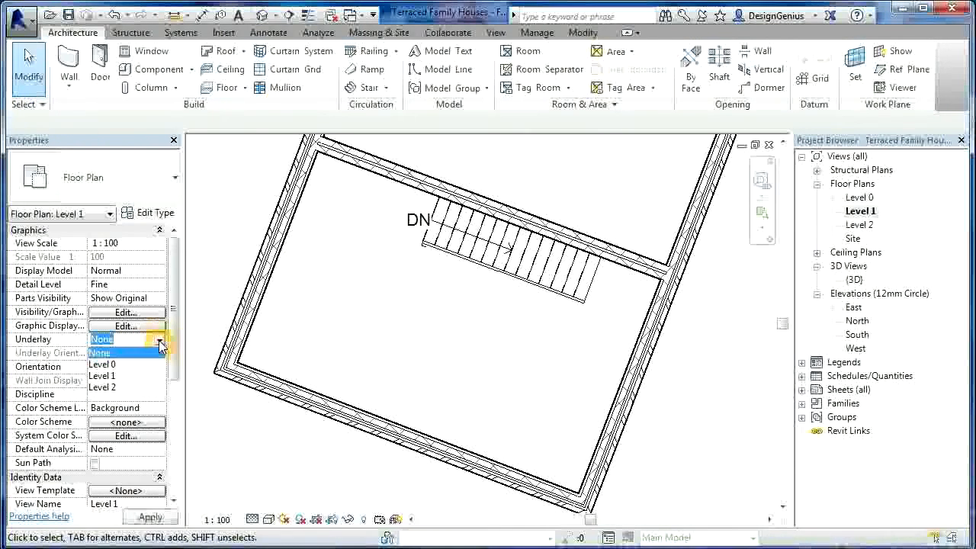
{"action": "left_click", "coordinate": [103, 364]}
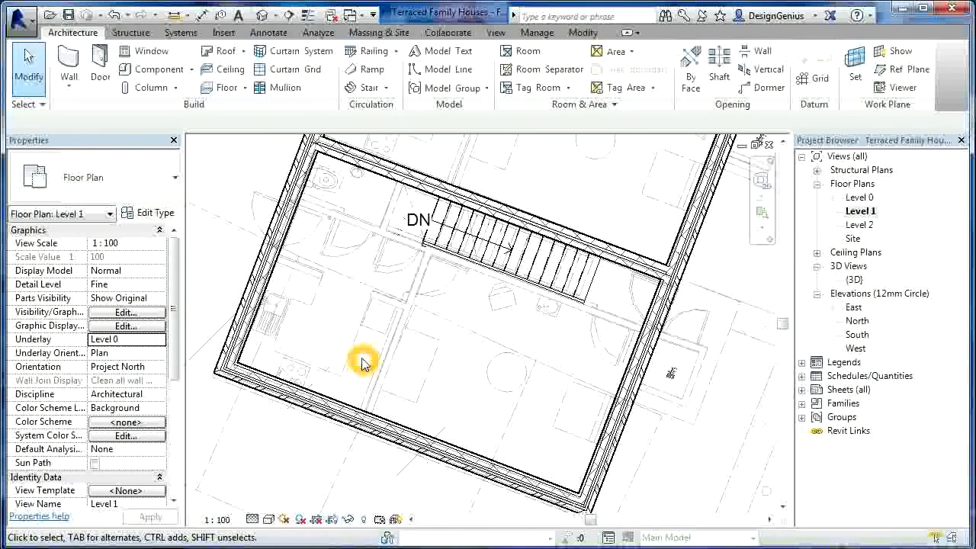
Step: Set the underlay of the Level 1 floor plan to None
{"action": "left_click", "coordinate": [159, 343]}
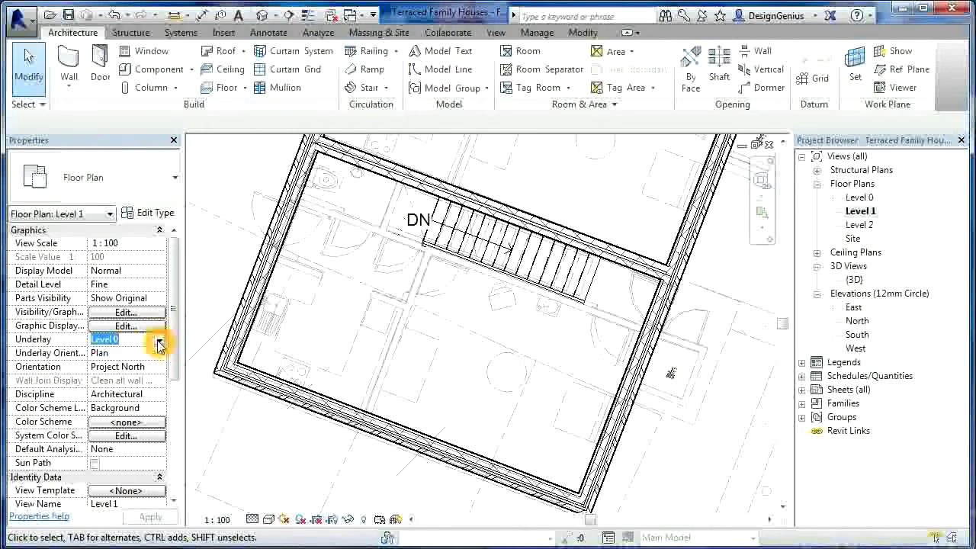
{"action": "left_click", "coordinate": [159, 343]}
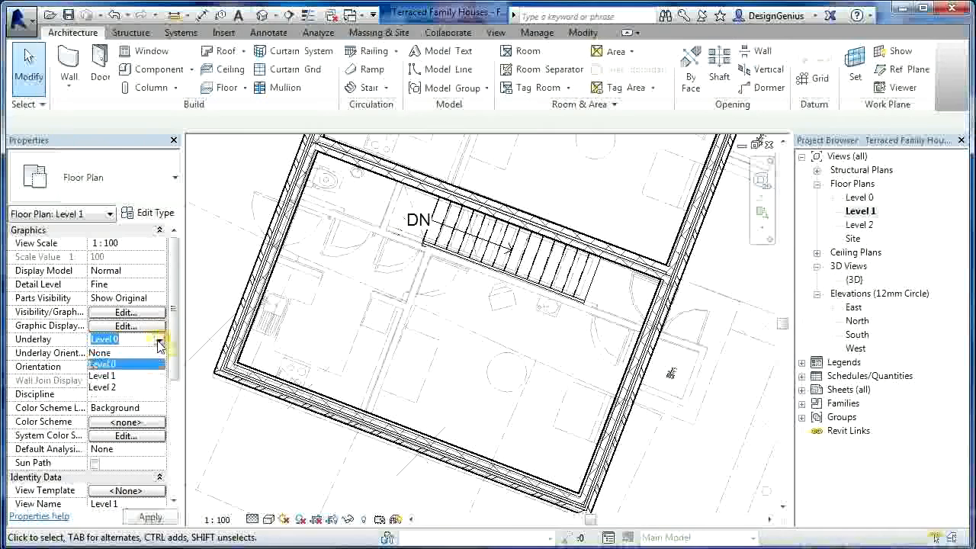
{"action": "left_click", "coordinate": [101, 352]}
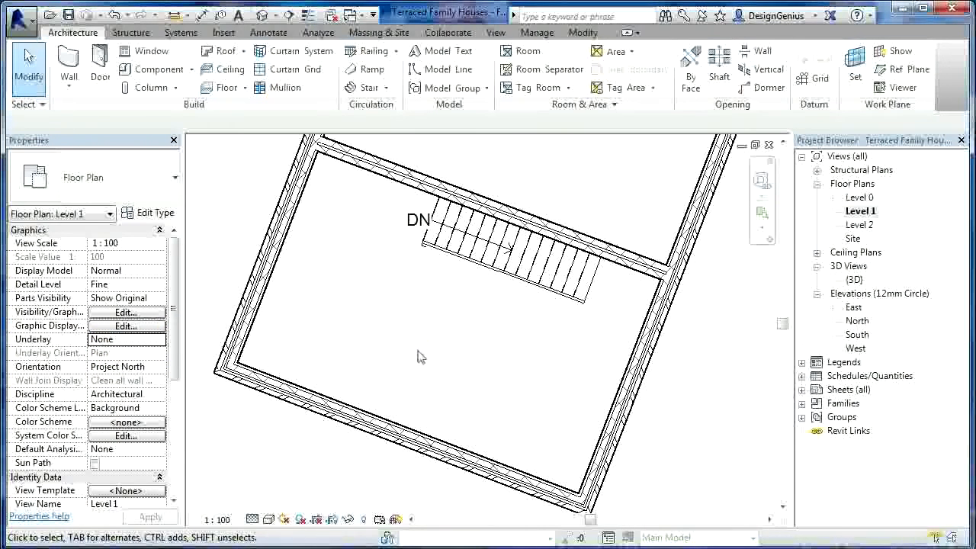
{"action": "left_click", "coordinate": [421, 356]}
{"action": "left_click", "coordinate": [431, 357]}
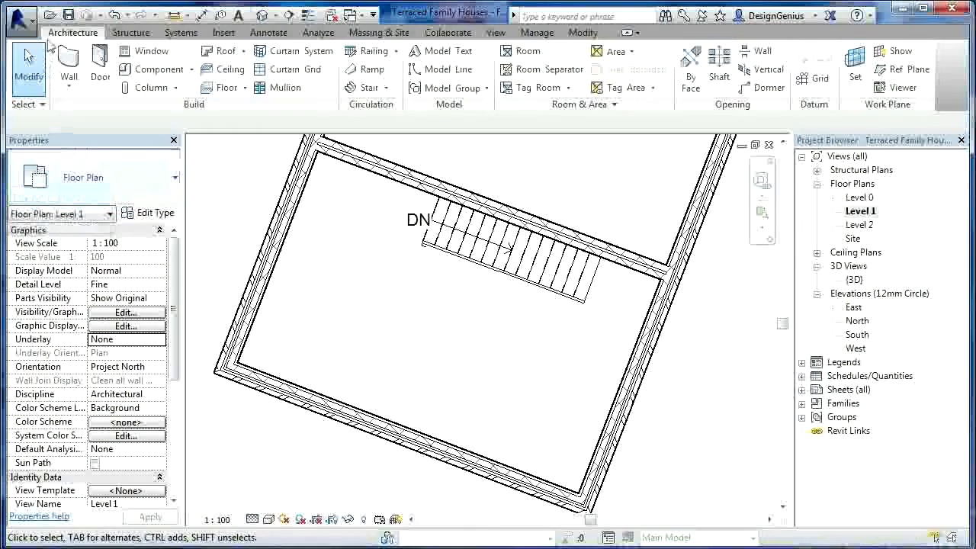
Step: Draw a Partn - p 100 p - Block wall about 2200 mm long, perpendicular to the party wall beside the DN end of the stair
{"action": "left_click", "coordinate": [69, 69]}
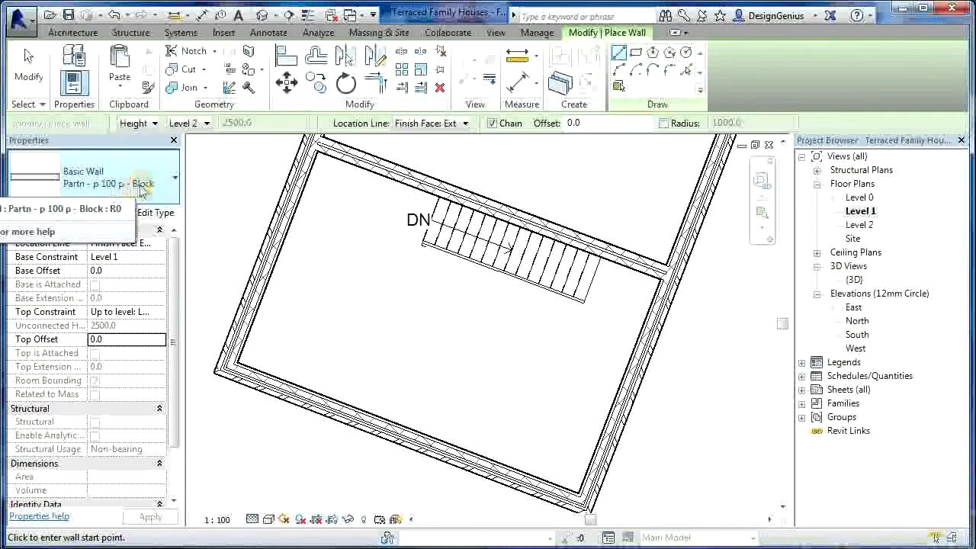
{"action": "left_click", "coordinate": [497, 330]}
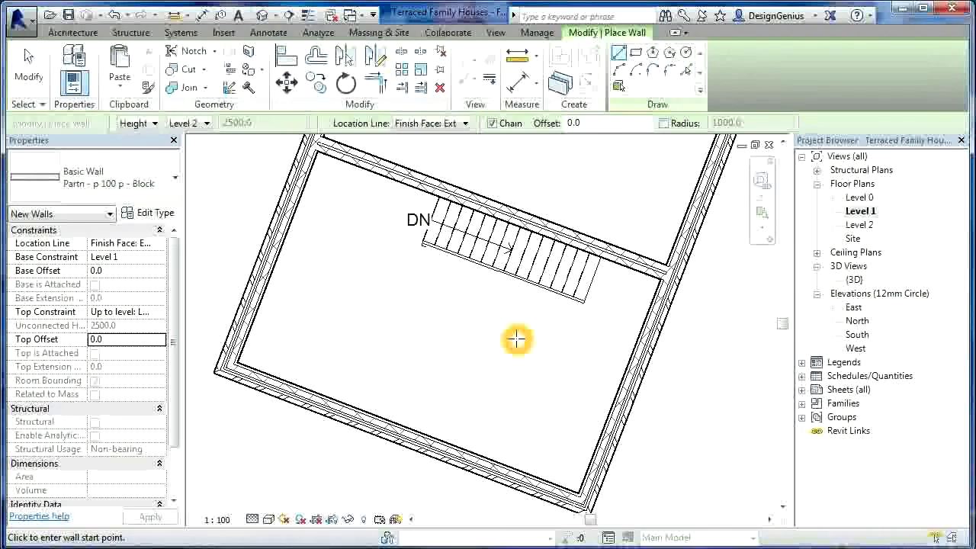
{"action": "left_click", "coordinate": [553, 317]}
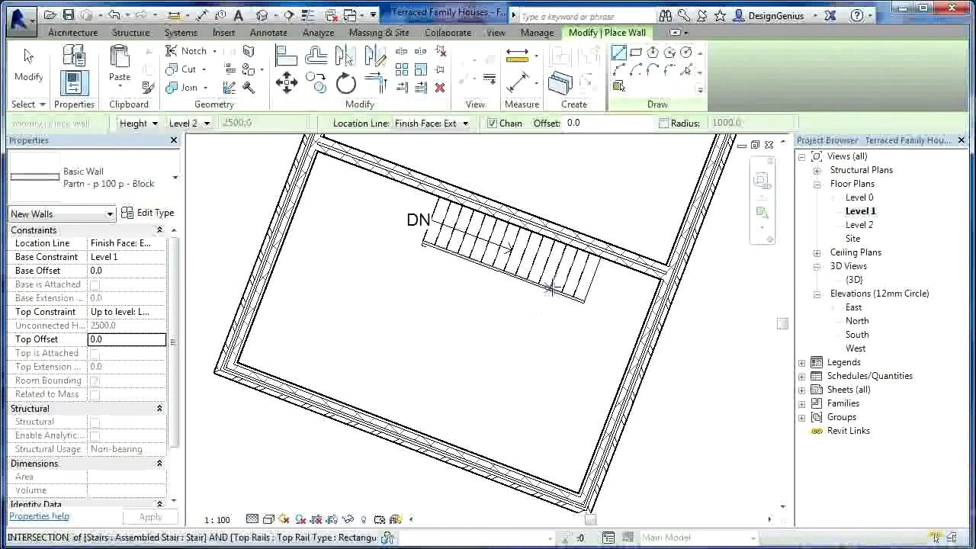
{"action": "left_click", "coordinate": [546, 302]}
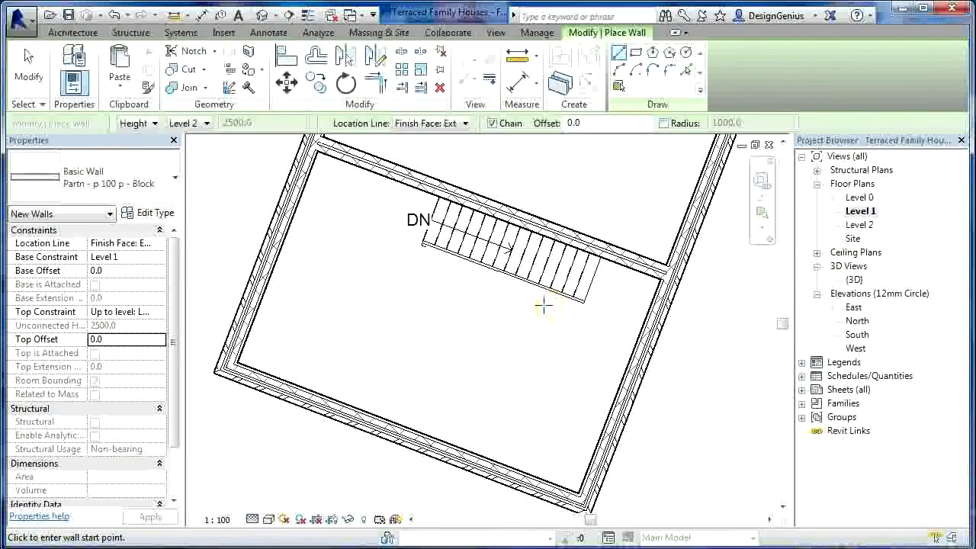
{"action": "left_click", "coordinate": [544, 306]}
{"action": "left_click", "coordinate": [406, 185]}
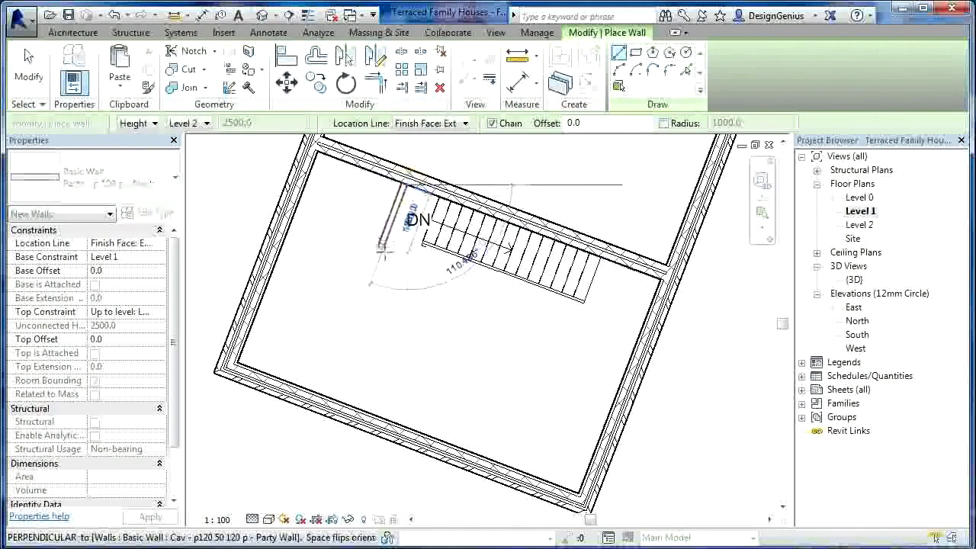
{"action": "left_click", "coordinate": [379, 274]}
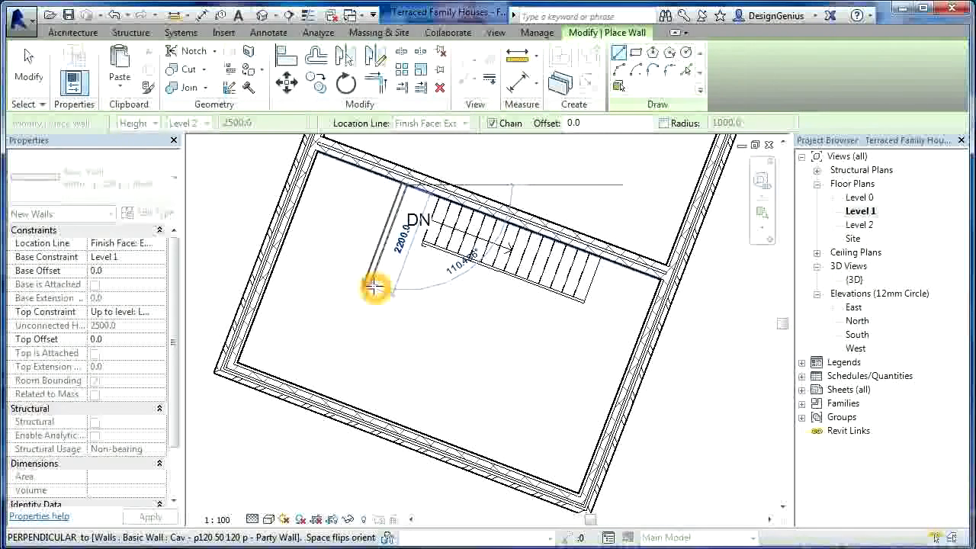
{"action": "left_click", "coordinate": [374, 287]}
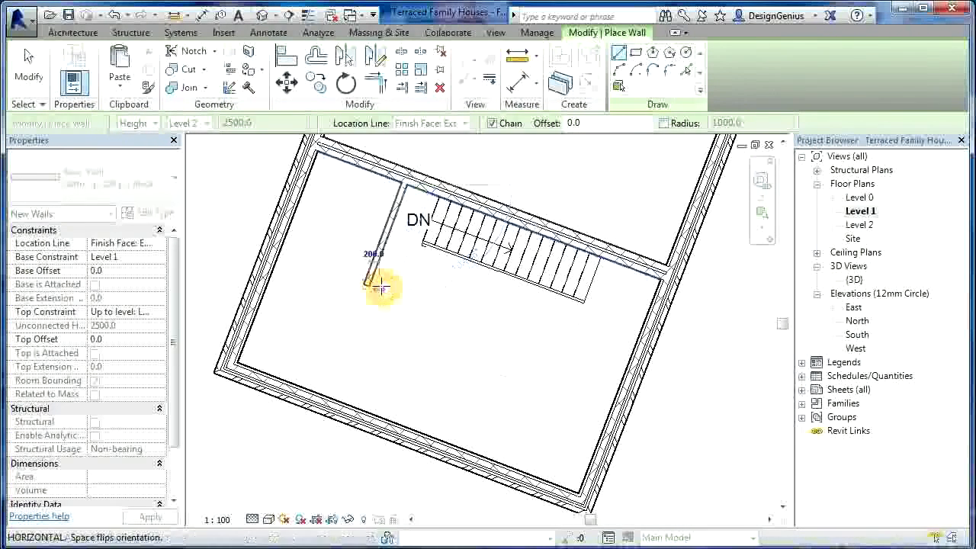
{"action": "right_click", "coordinate": [383, 289]}
{"action": "left_click", "coordinate": [421, 296]}
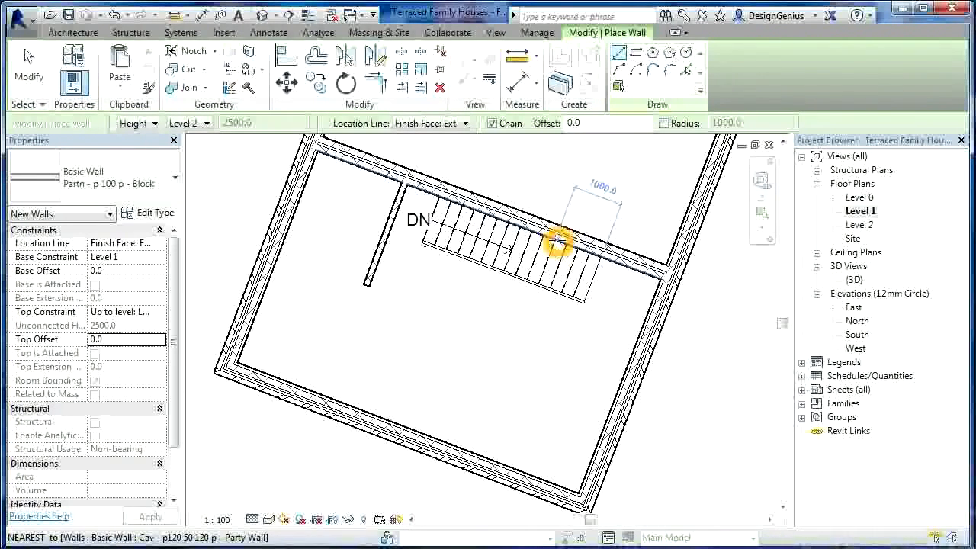
Step: Draw a second partition wall from the party wall across the stair, perpendicular to it, to the opposite outer wall
{"action": "left_click", "coordinate": [560, 242]}
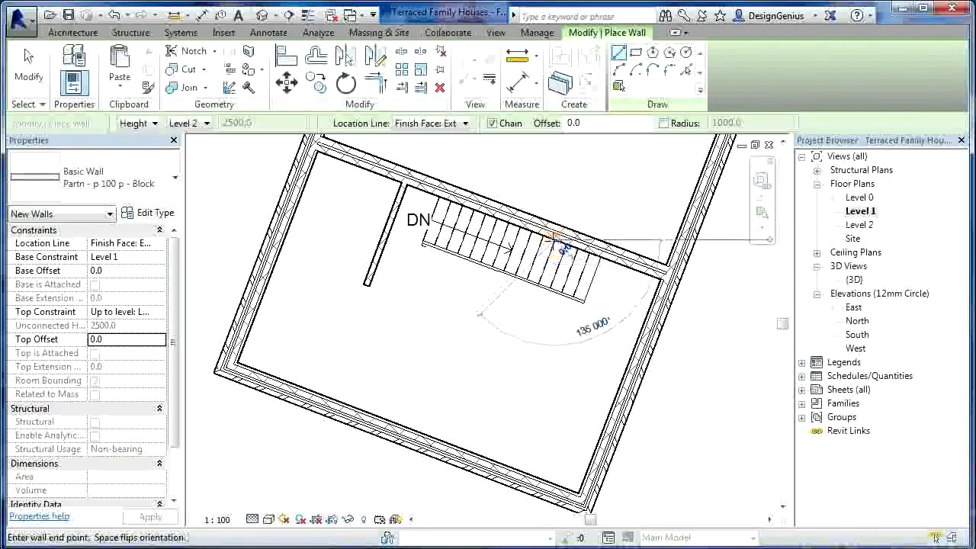
{"action": "left_click", "coordinate": [475, 449]}
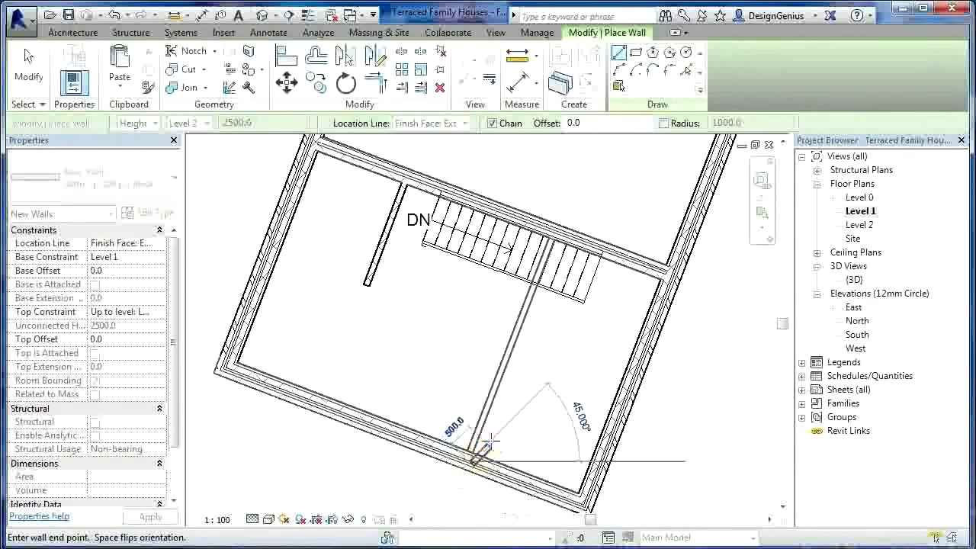
{"action": "right_click", "coordinate": [533, 425]}
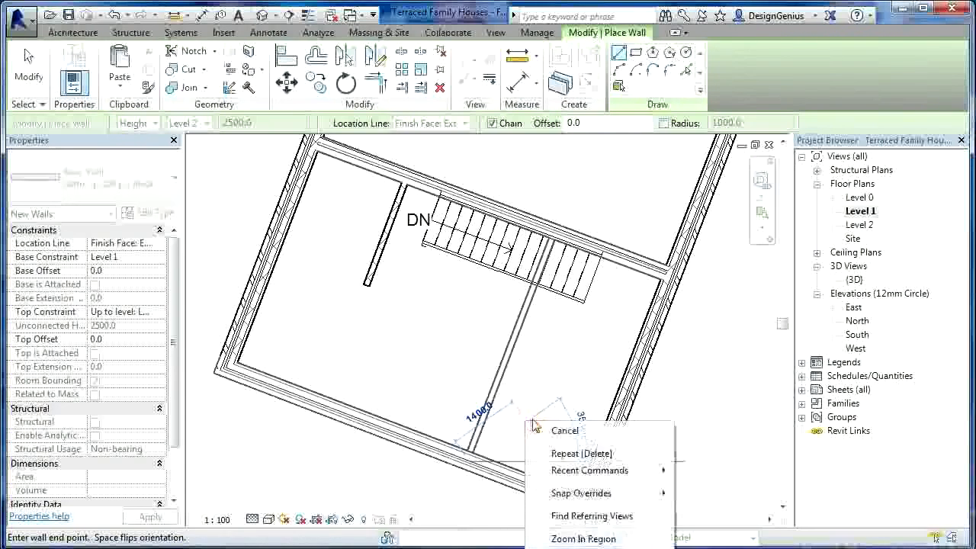
{"action": "left_click", "coordinate": [546, 430]}
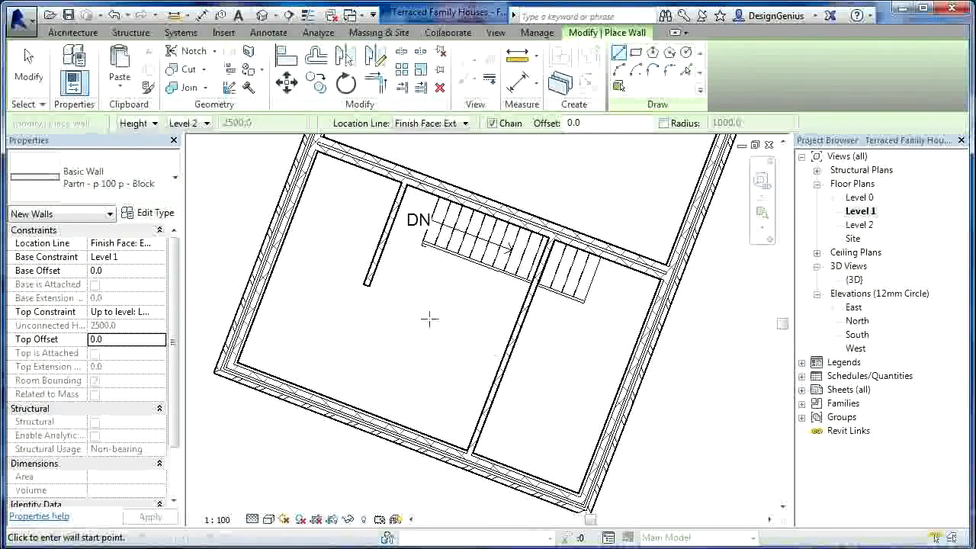
Step: Draw a partition wall about 3047 mm long, parallel to the party wall, from the long partition to the short partition's free end
{"action": "left_click", "coordinate": [528, 287]}
{"action": "left_click", "coordinate": [528, 285]}
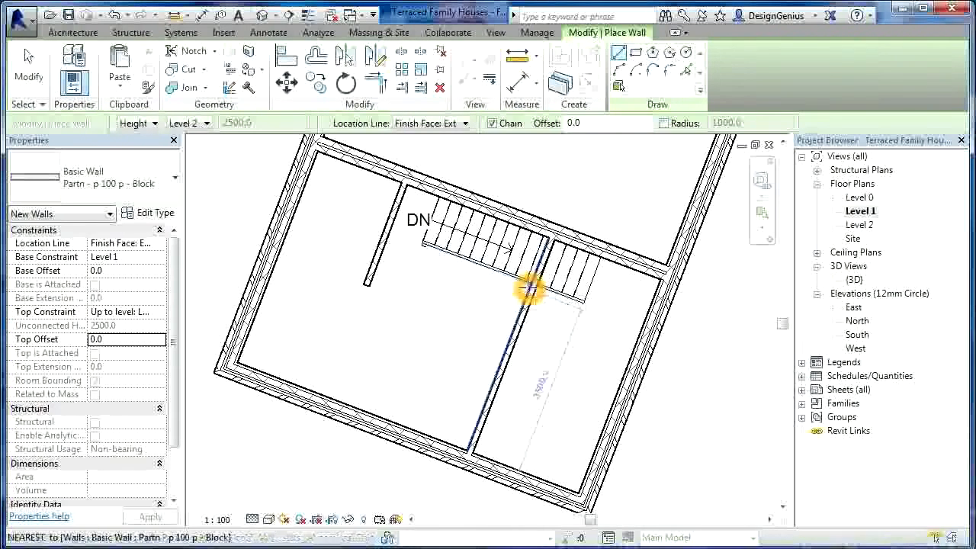
{"action": "left_click", "coordinate": [518, 327]}
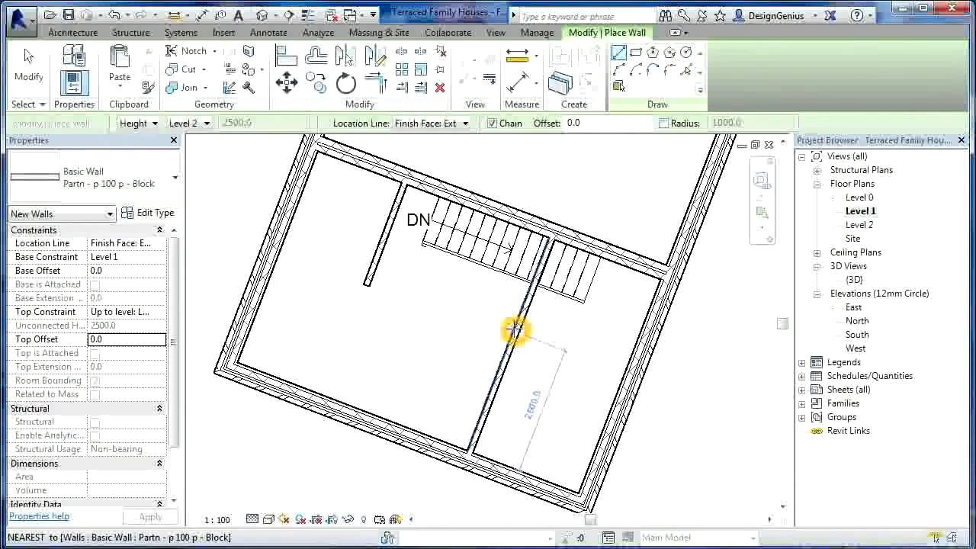
{"action": "left_click", "coordinate": [513, 331]}
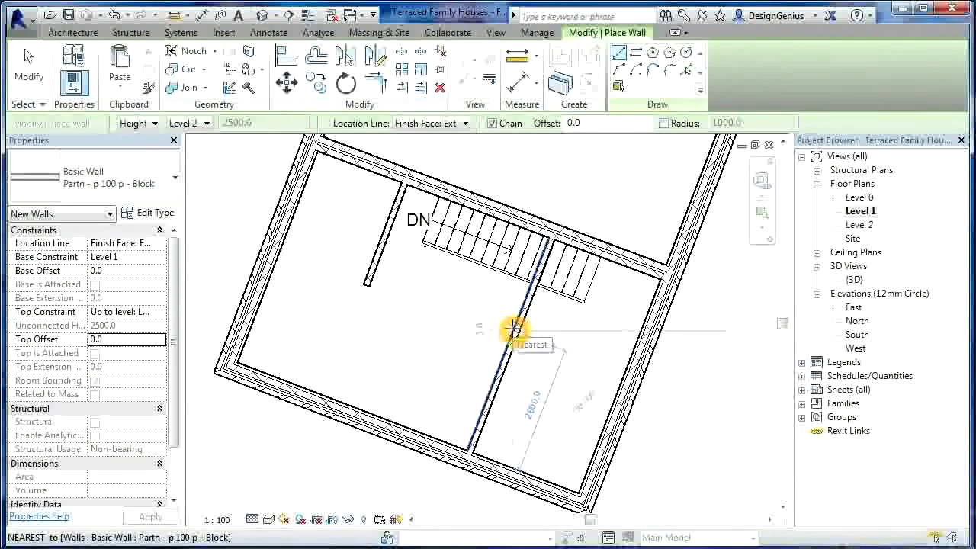
{"action": "left_click", "coordinate": [372, 280]}
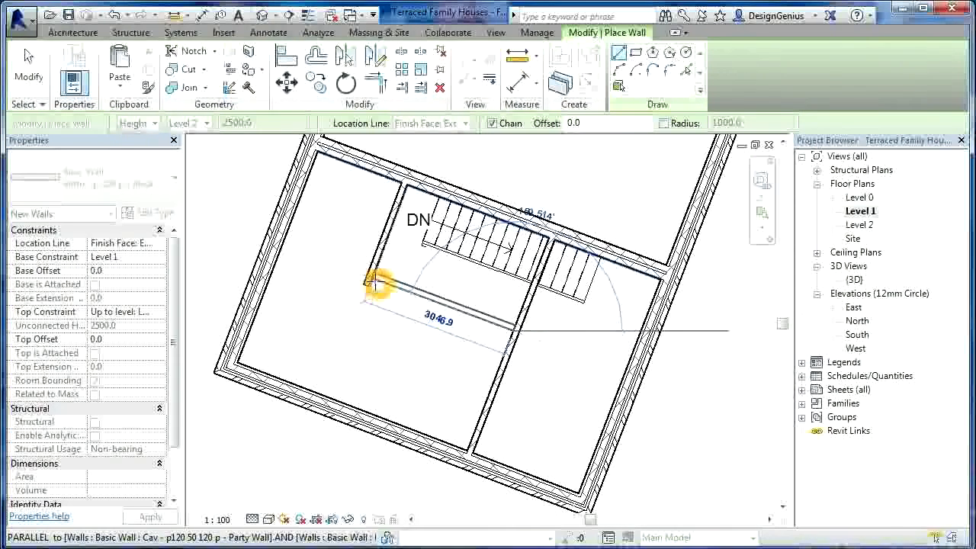
{"action": "left_click", "coordinate": [445, 345]}
{"action": "right_click", "coordinate": [383, 342]}
{"action": "left_click", "coordinate": [416, 351]}
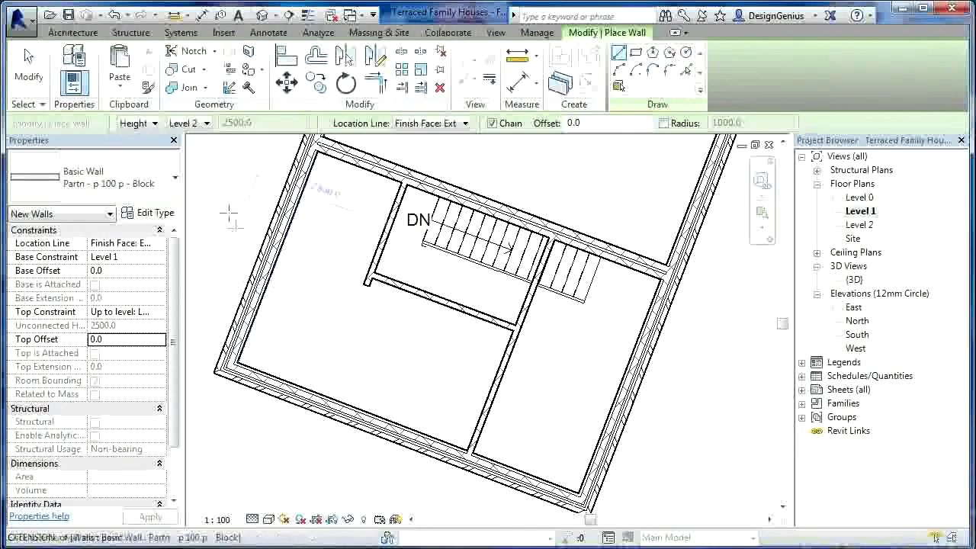
Step: Draw a partition wall about 1899 mm long from the short partition's free end, perpendicular to the nearest outer wall
{"action": "left_click", "coordinate": [367, 284]}
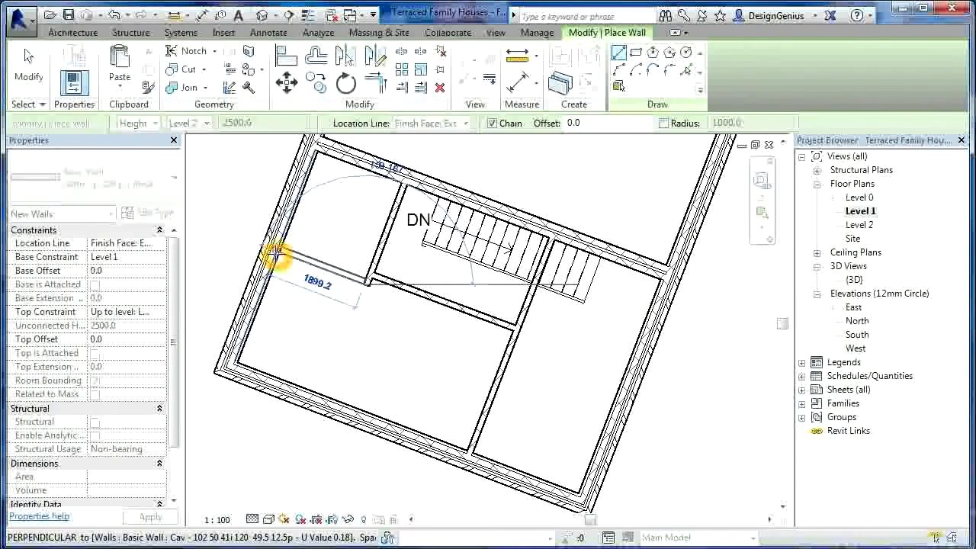
{"action": "left_click", "coordinate": [272, 251]}
{"action": "right_click", "coordinate": [390, 311]}
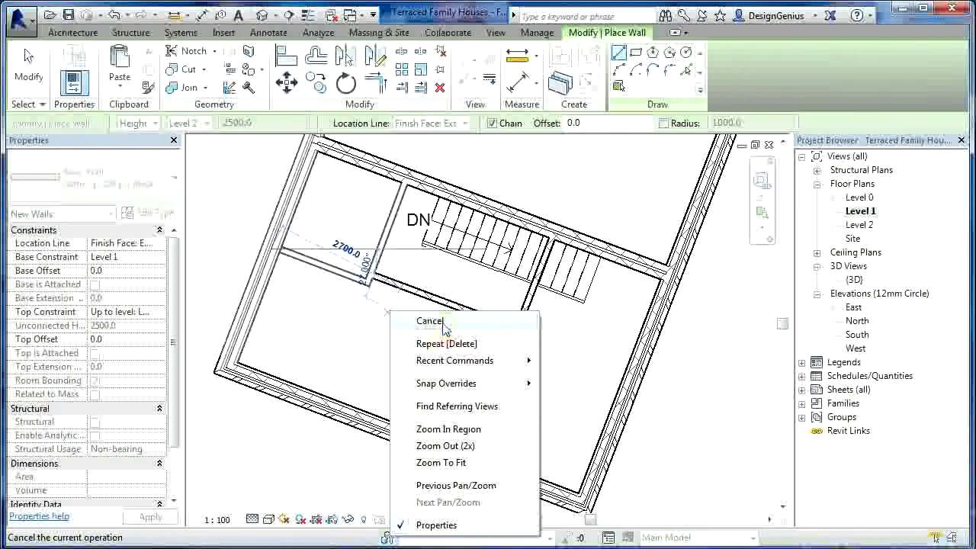
{"action": "left_click", "coordinate": [442, 323]}
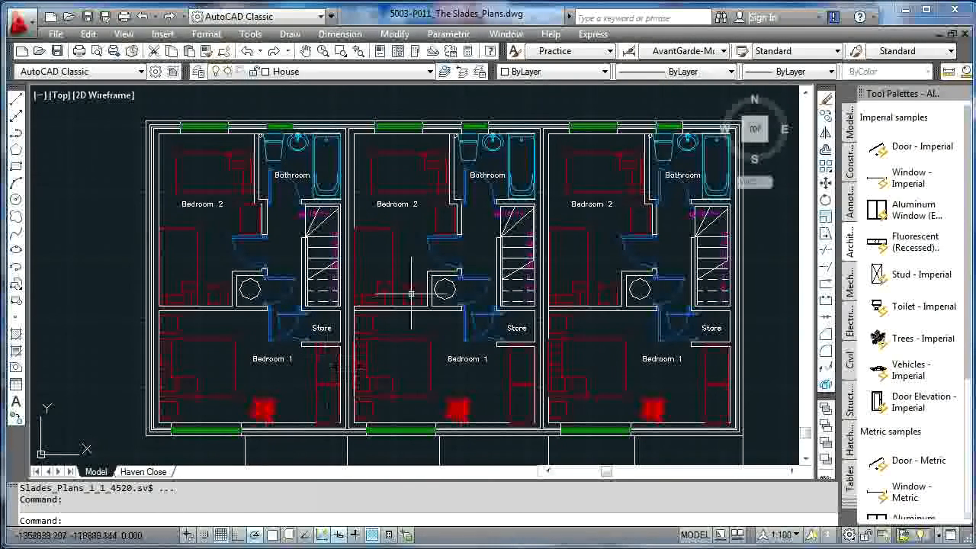
Step: Switch from the AutoCAD plan back to Revit and draw two walls enclosing a small cupboard beside the long partition, the first about 1000 mm long
{"action": "left_click", "coordinate": [905, 16]}
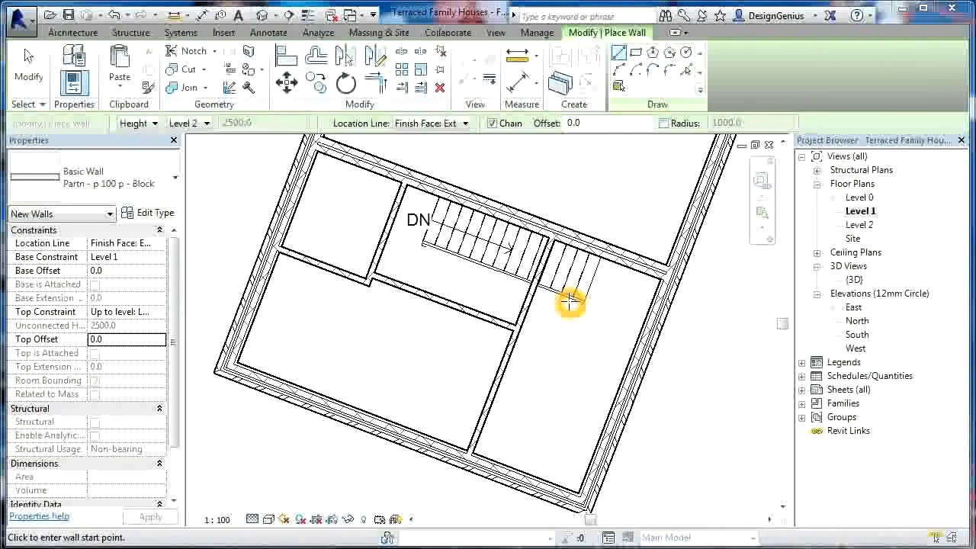
{"action": "left_click", "coordinate": [476, 313]}
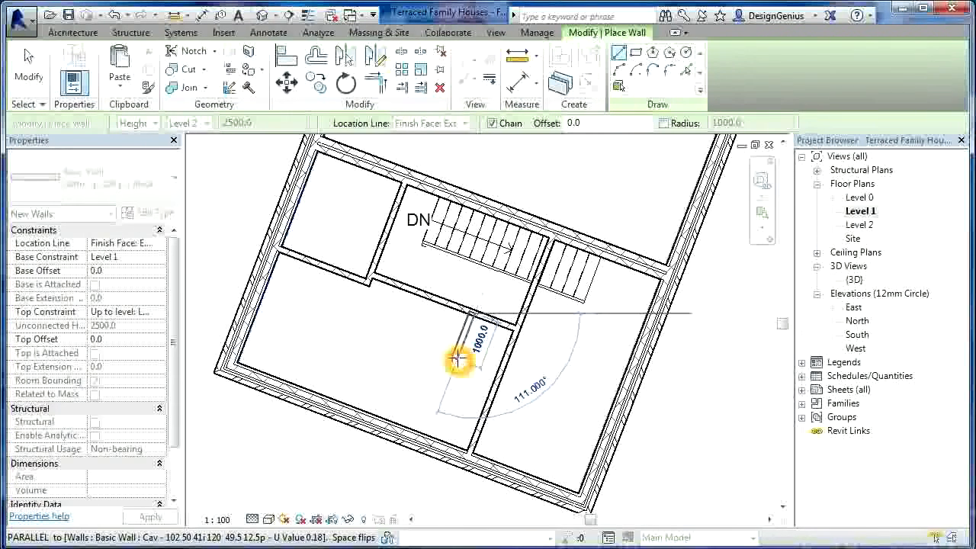
{"action": "left_click", "coordinate": [457, 354]}
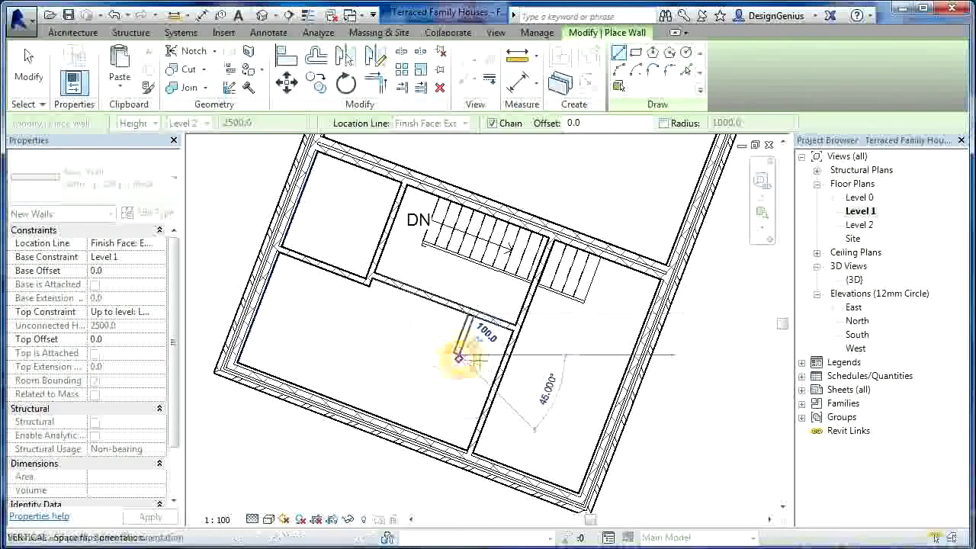
{"action": "right_click", "coordinate": [563, 351]}
{"action": "left_click", "coordinate": [603, 363]}
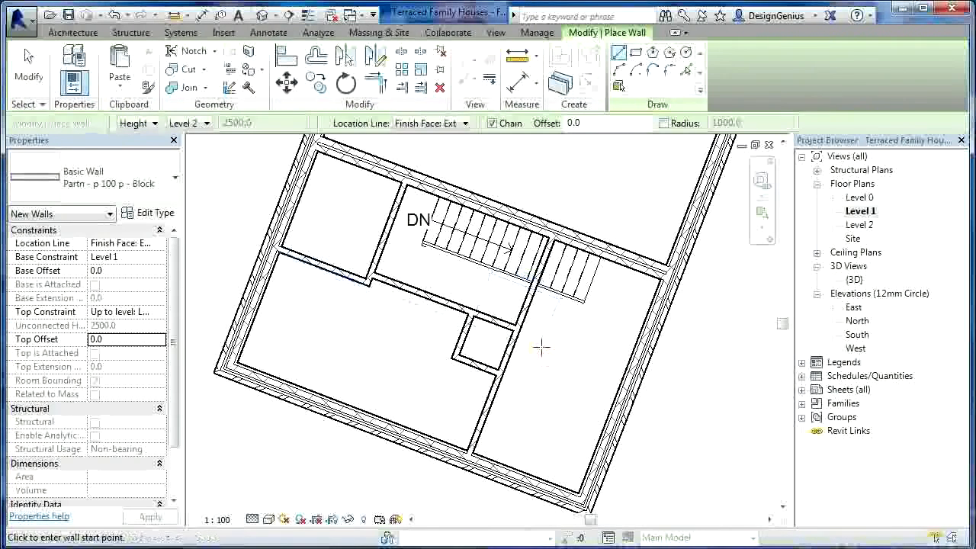
Step: Draw a partition wall about 2200 mm long beside the stair, from the long cross partition towards the DN end
{"action": "left_click", "coordinate": [537, 347]}
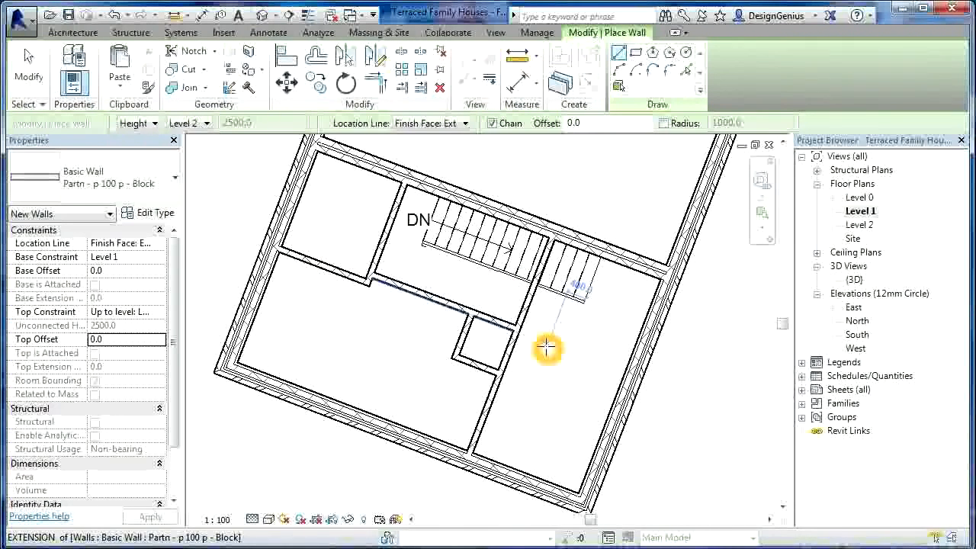
{"action": "left_click", "coordinate": [531, 286]}
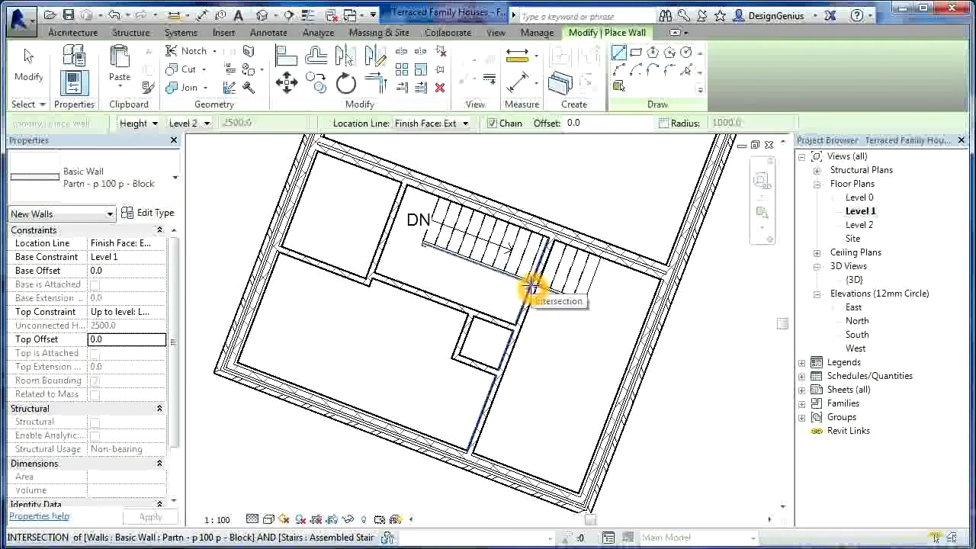
{"action": "left_click", "coordinate": [532, 288]}
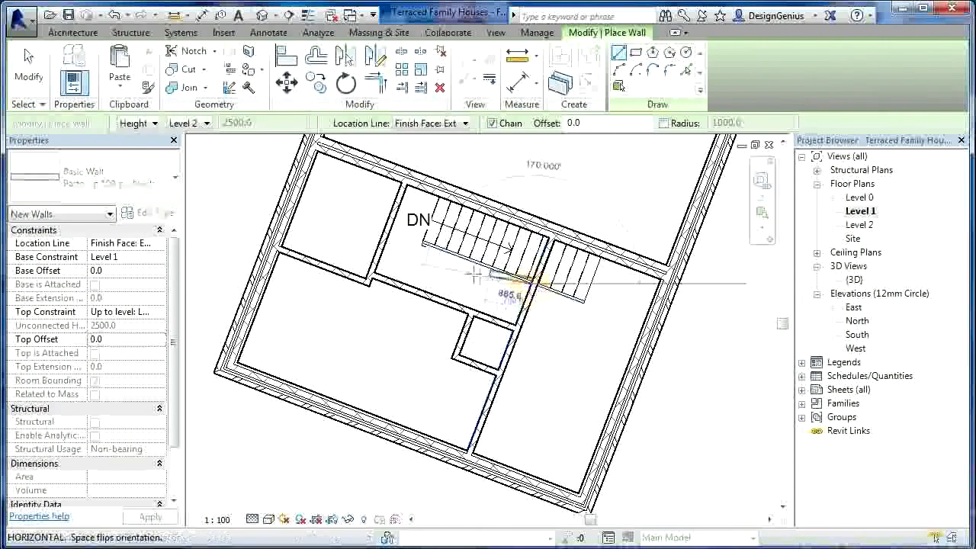
{"action": "left_click", "coordinate": [431, 255]}
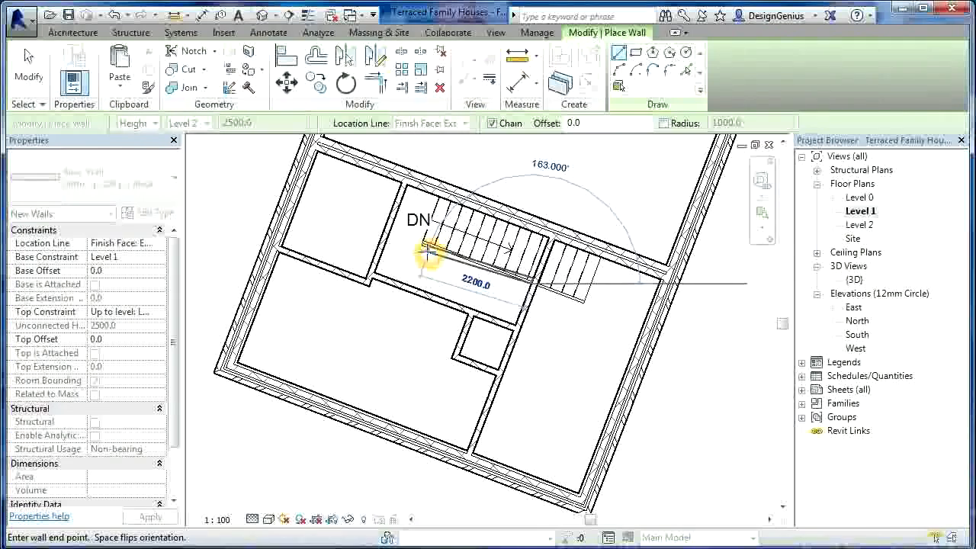
{"action": "left_click", "coordinate": [429, 247]}
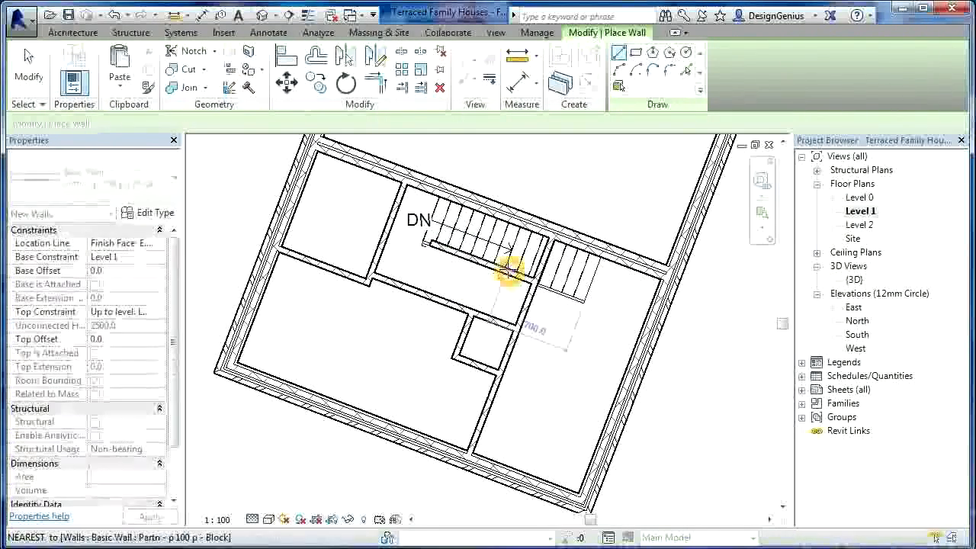
{"action": "scroll", "coordinate": [506, 267], "scroll_direction": "up", "scroll_amount": 2}
{"action": "key", "text": "Escape"}
{"action": "key", "text": "Escape"}
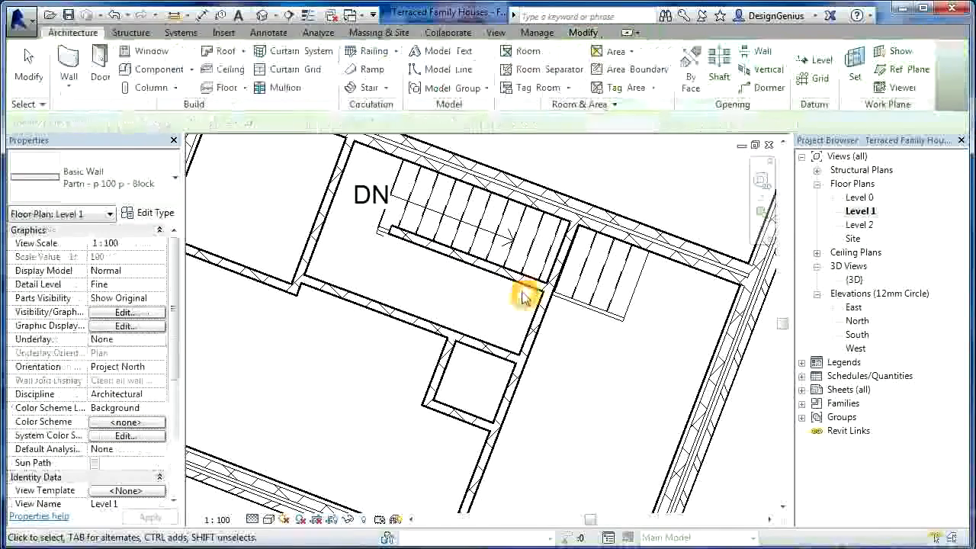
Step: Move the stair-side partition clear of the treads, towards the landing, so that it sits along the stair's outer edge
{"action": "left_click", "coordinate": [527, 282]}
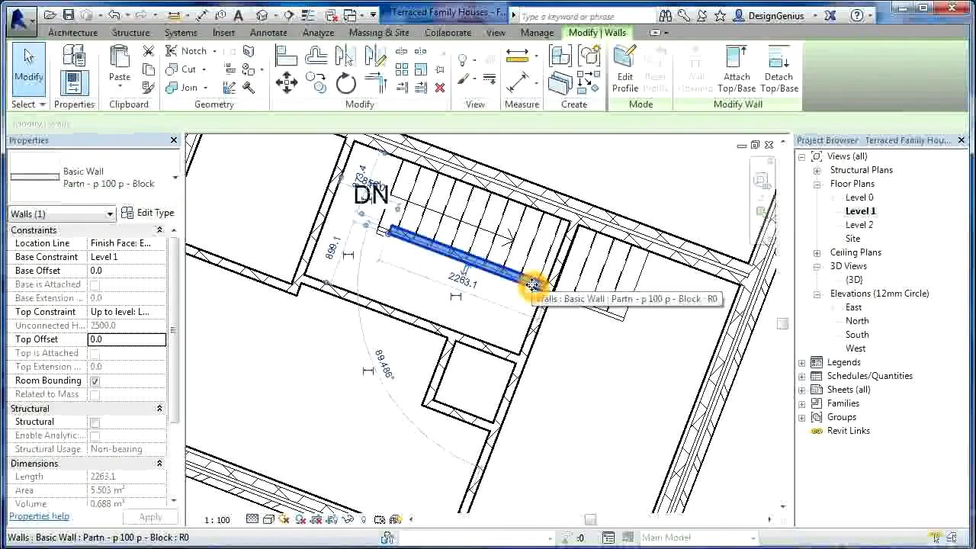
{"action": "left_click_drag", "start_coordinate": [531, 284], "coordinate": [529, 295]}
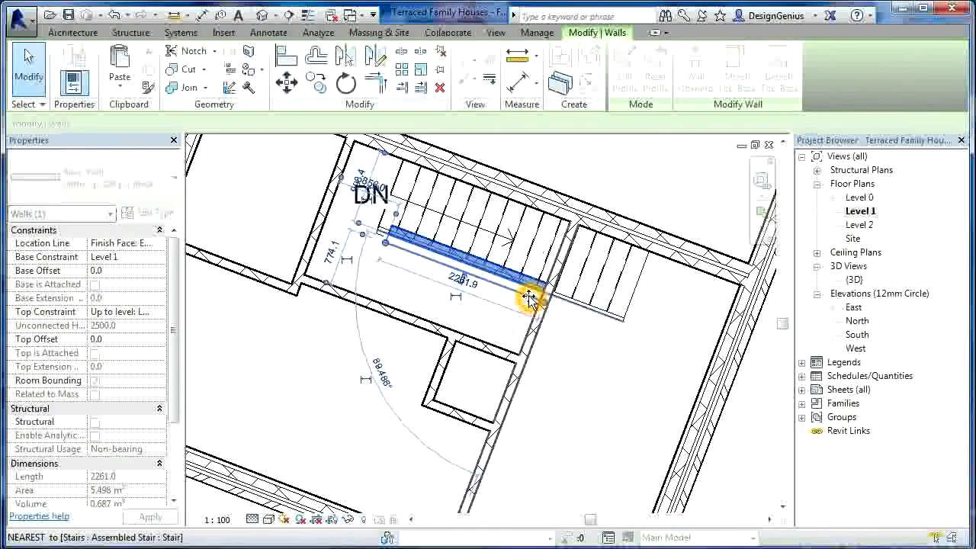
{"action": "left_click", "coordinate": [559, 341]}
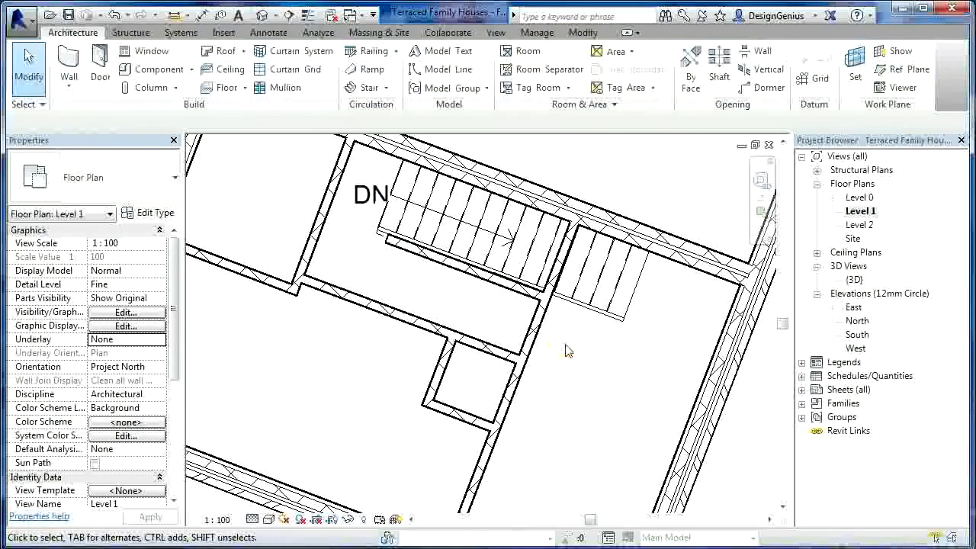
Step: Place an IntSgl (1) 810 x 2110mm door in the short partition near the DN end, opening into the corner room, 100 mm from the adjoining wall
{"action": "scroll", "coordinate": [561, 343], "scroll_direction": "down", "scroll_amount": 1}
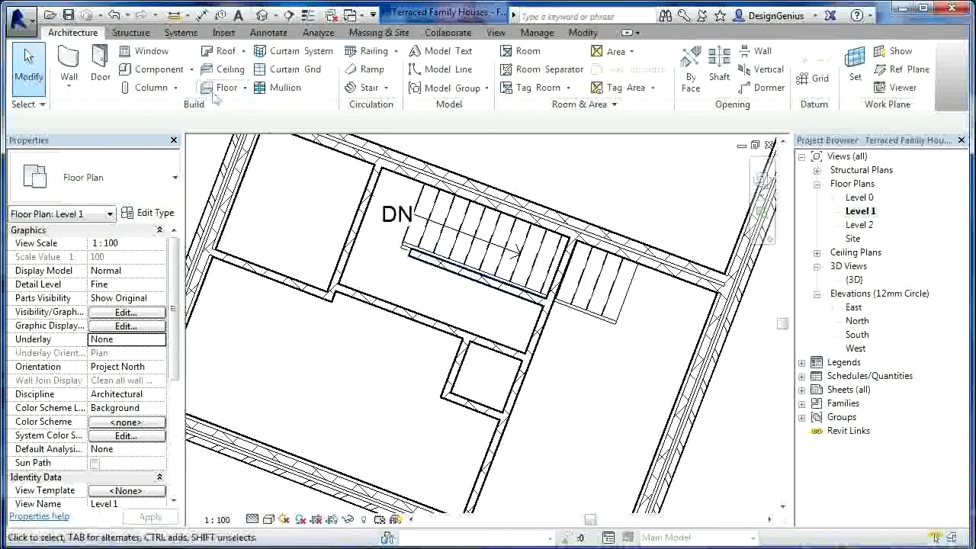
{"action": "left_click", "coordinate": [100, 71]}
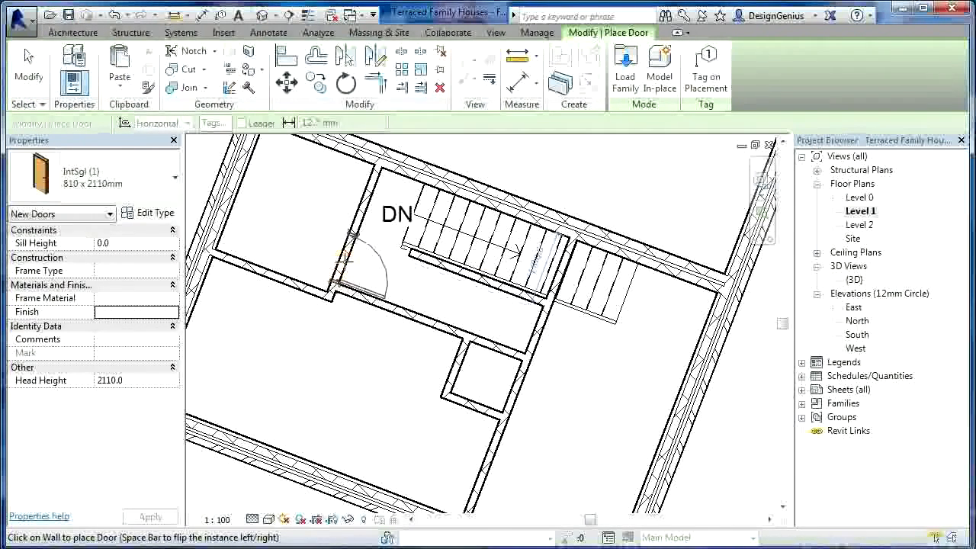
{"action": "left_click", "coordinate": [347, 262]}
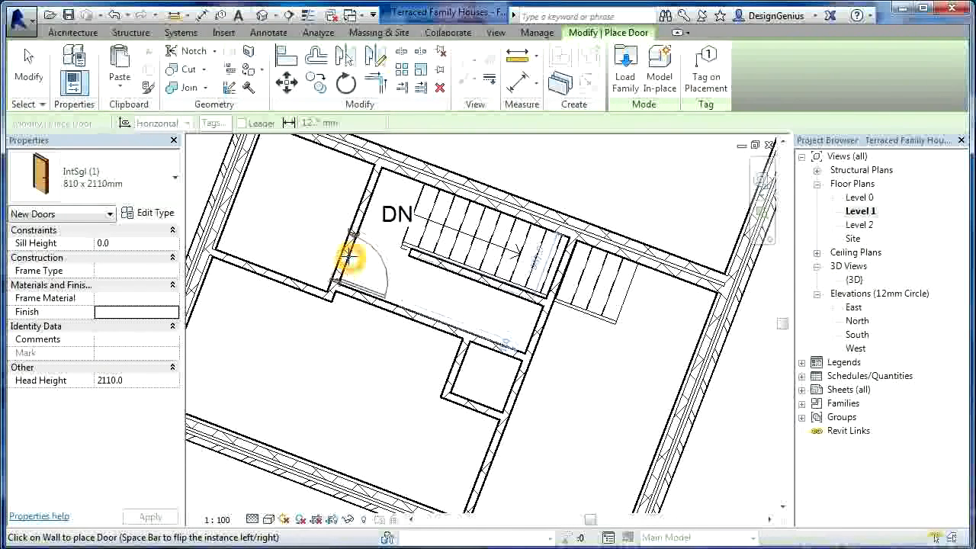
{"action": "left_click", "coordinate": [348, 258]}
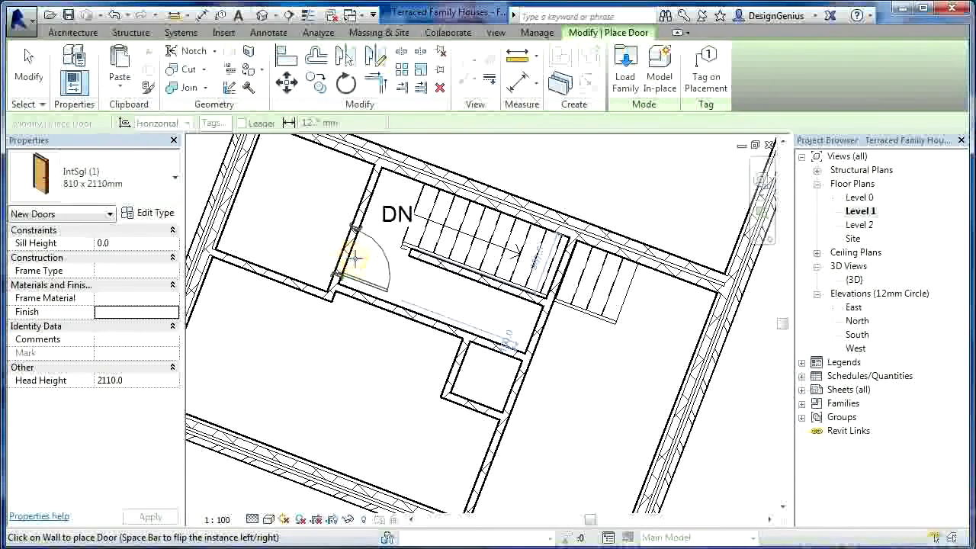
{"action": "left_click", "coordinate": [339, 273]}
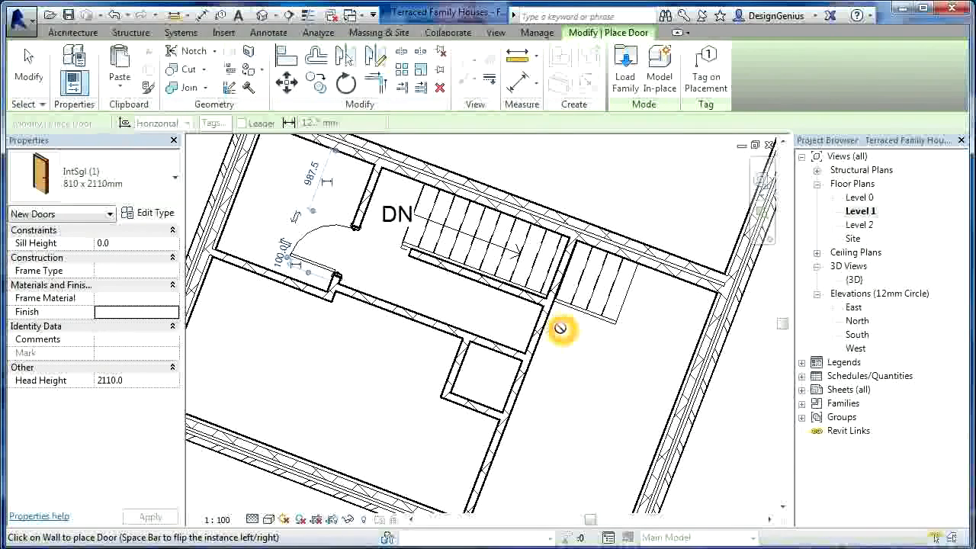
{"action": "key", "text": "Escape"}
{"action": "key", "text": "Escape"}
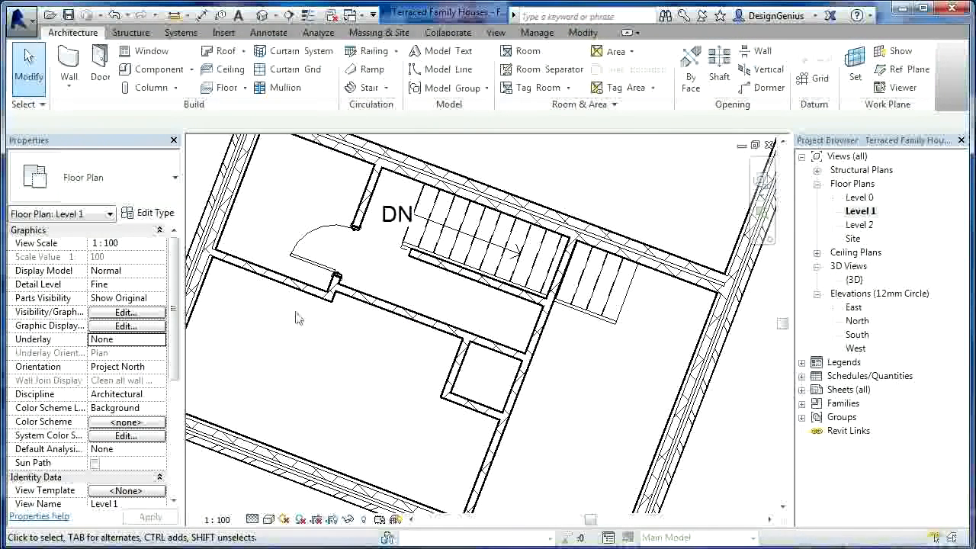
Step: Move the corner room's lower partition and the landing's long partition away from the stair, leaving a 900 mm wide landing
{"action": "left_click", "coordinate": [262, 276]}
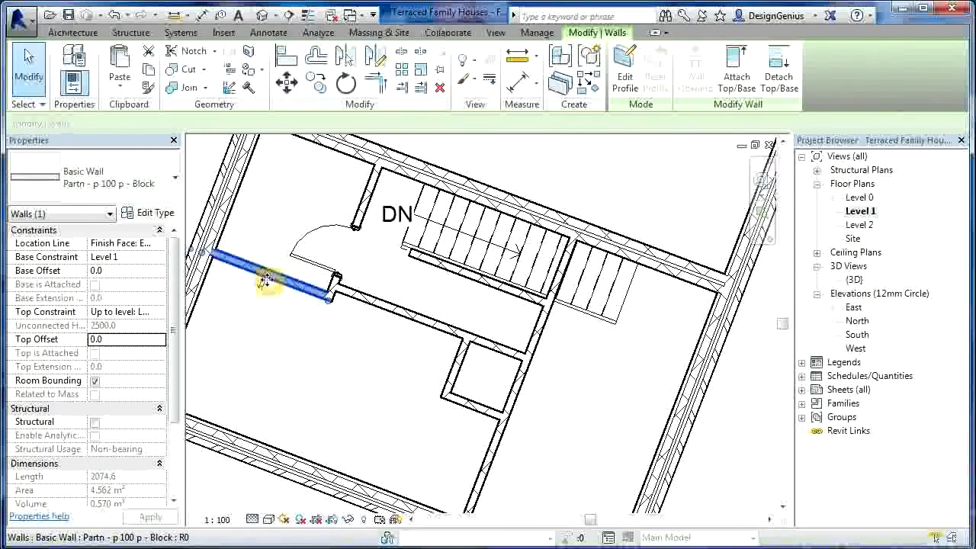
{"action": "left_click_drag", "start_coordinate": [265, 280], "coordinate": [266, 278]}
{"action": "left_click", "coordinate": [396, 305]}
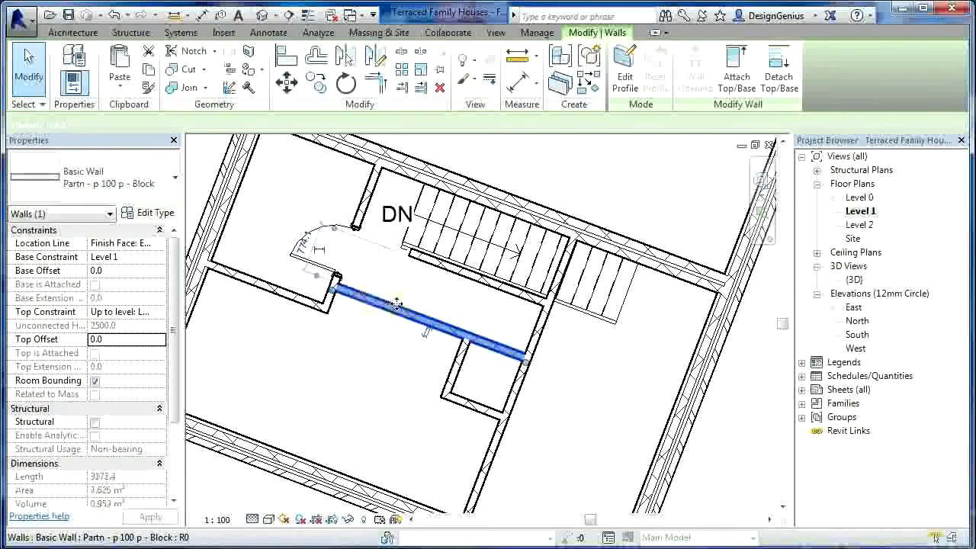
{"action": "left_click_drag", "start_coordinate": [398, 305], "coordinate": [396, 319]}
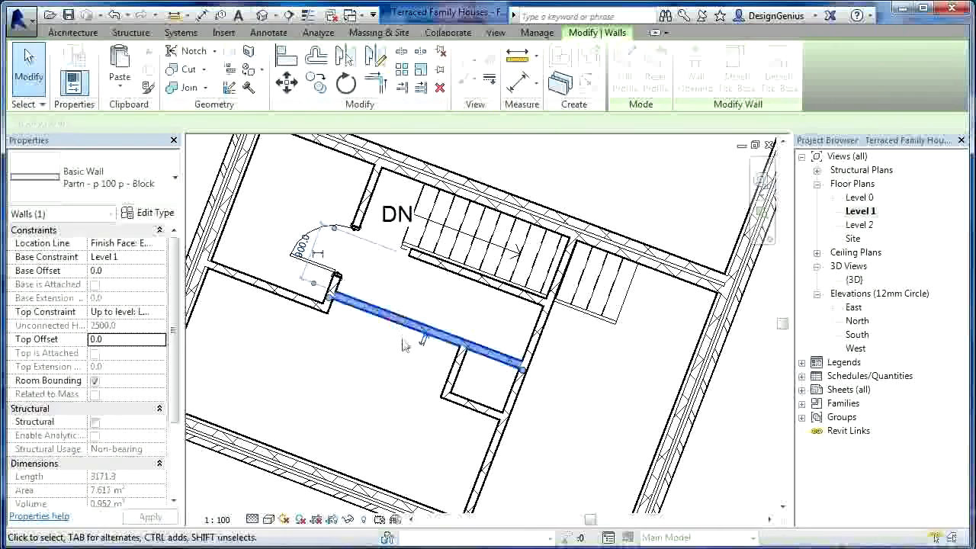
{"action": "left_click", "coordinate": [390, 379]}
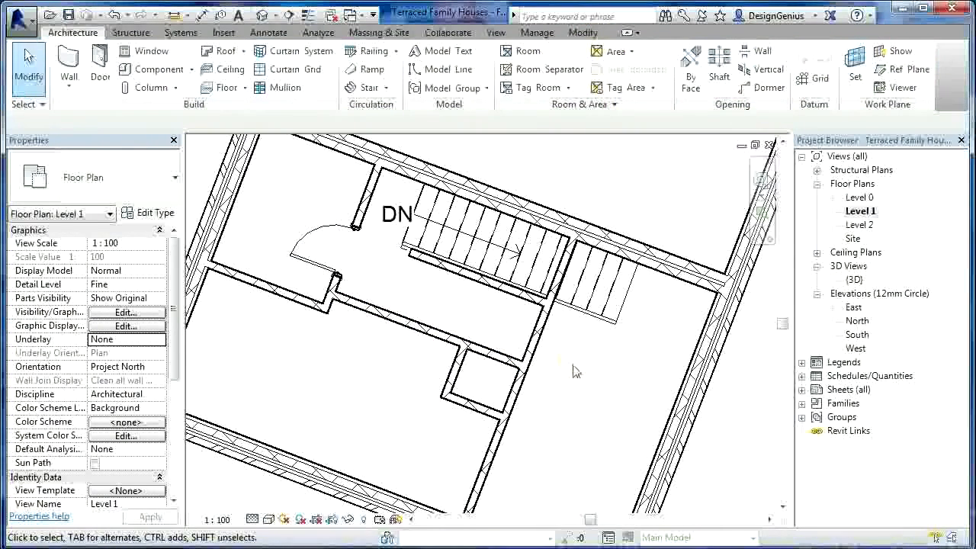
Step: Place an 810 x 2110mm door in the cross partition at the landing's end, opening away from the landing and hinged on the cupboard side
{"action": "left_click", "coordinate": [99, 72]}
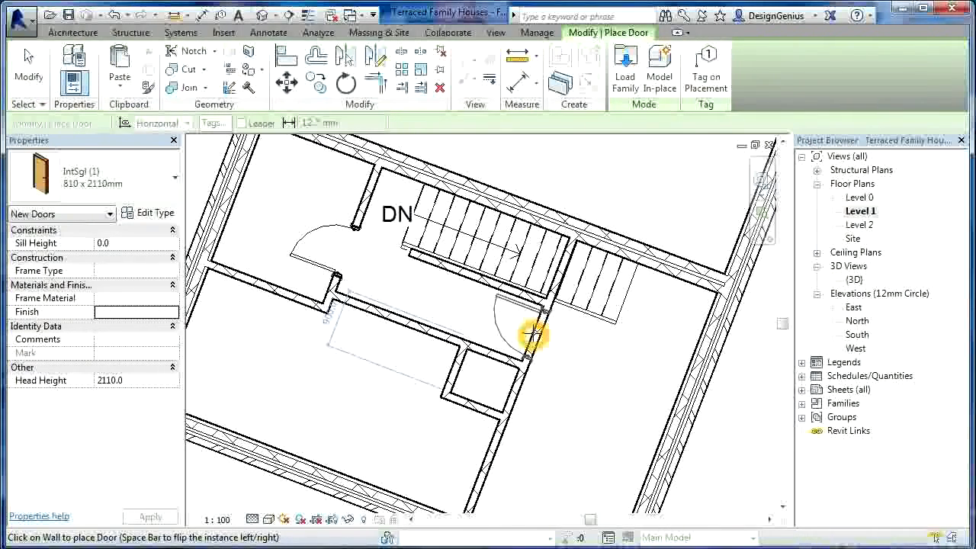
{"action": "left_click", "coordinate": [533, 335]}
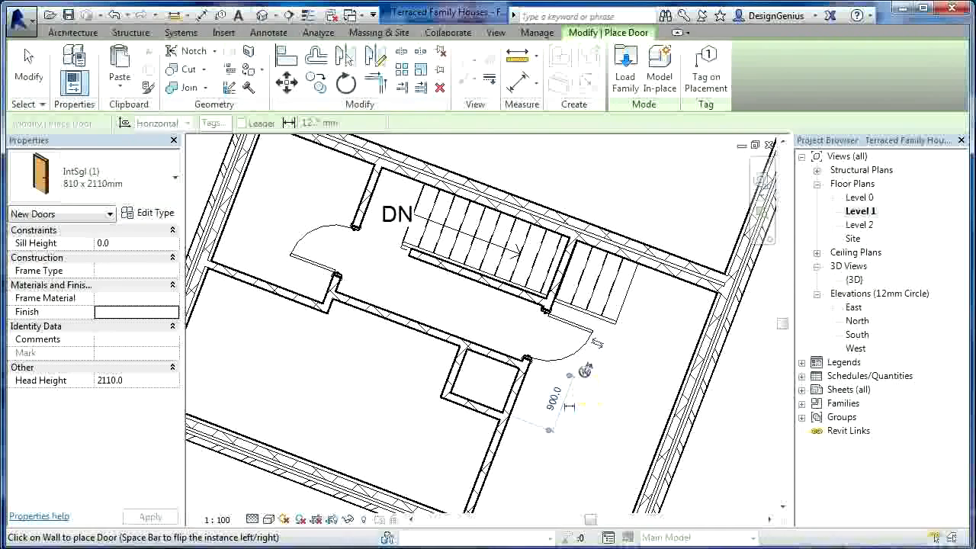
{"action": "left_click", "coordinate": [586, 370]}
{"action": "key", "text": "Escape"}
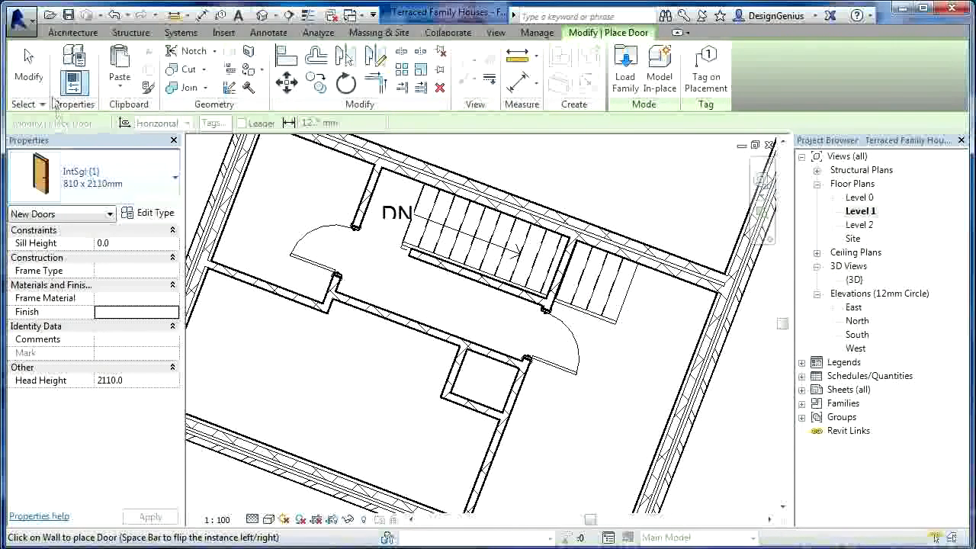
{"action": "key", "text": "Escape"}
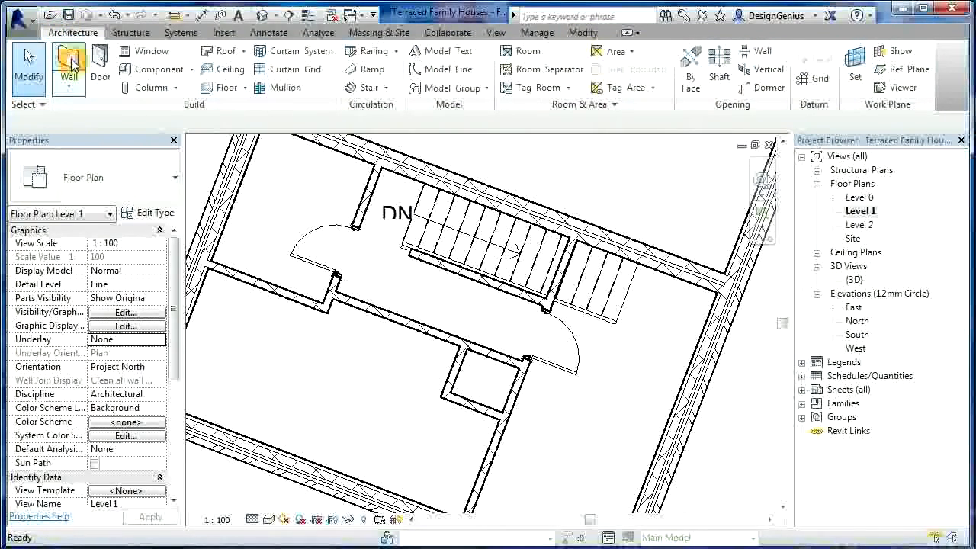
Step: Draw partition walls enclosing the stair section beyond the cross partition, from the party wall across the treads and back to the cross partition
{"action": "left_click", "coordinate": [69, 64]}
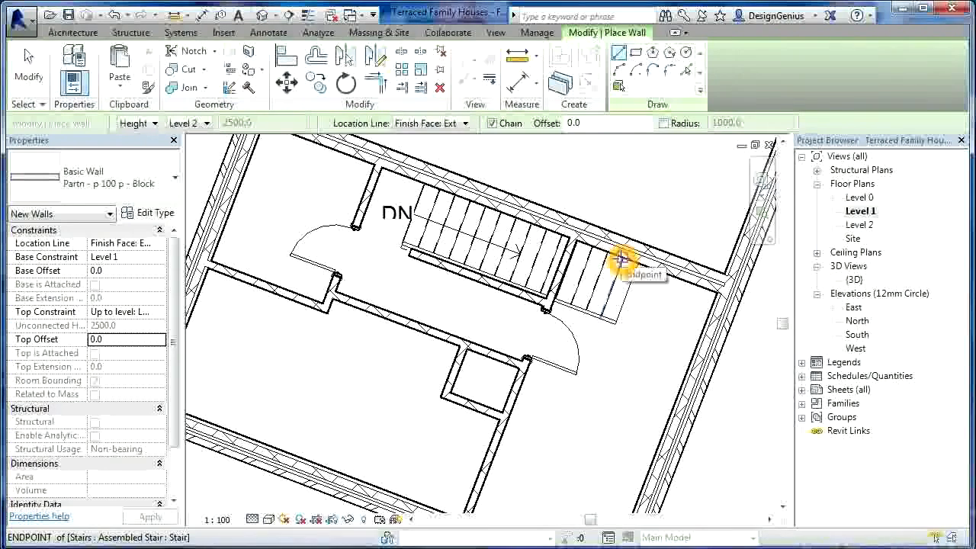
{"action": "left_click", "coordinate": [621, 261]}
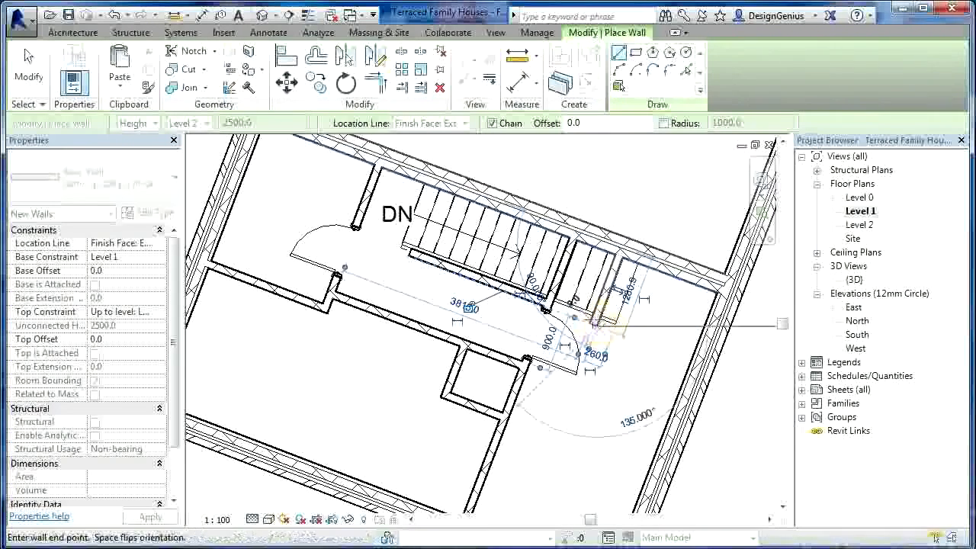
{"action": "left_click", "coordinate": [598, 323]}
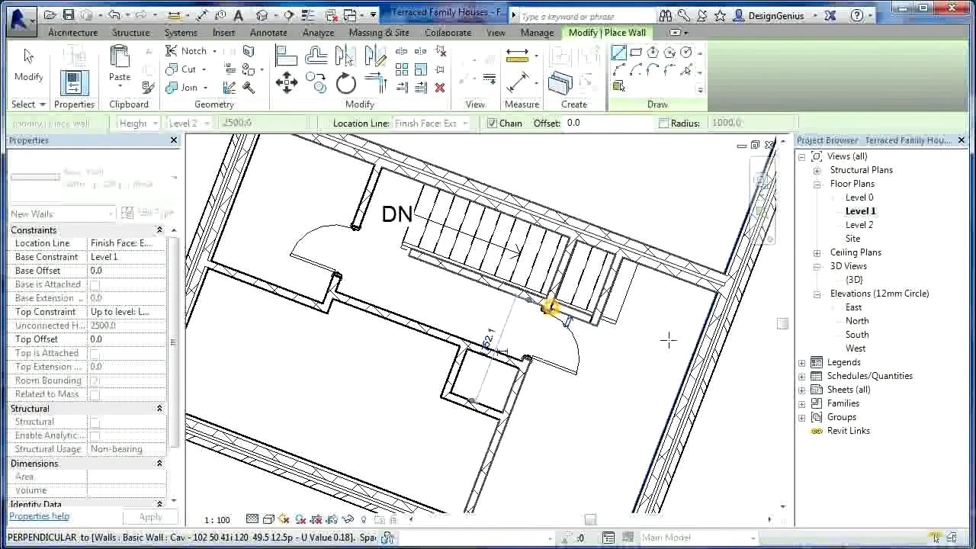
{"action": "key", "text": "Escape"}
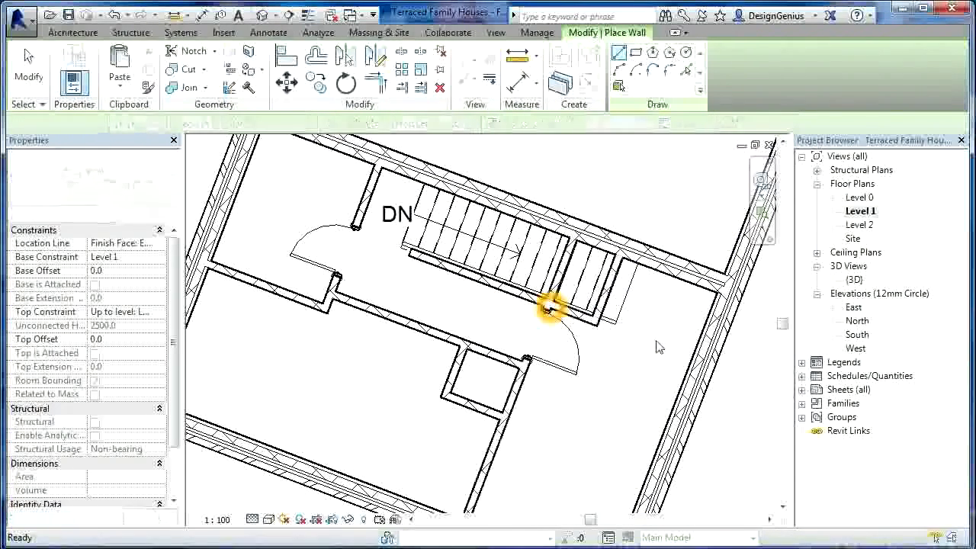
{"action": "key", "text": "Escape"}
Step: Move the stair enclosure's end partition outward and place an IntSgl (1) 810 x 2110mm door in its landing-side wall, opening over the treads
{"action": "left_click", "coordinate": [607, 296]}
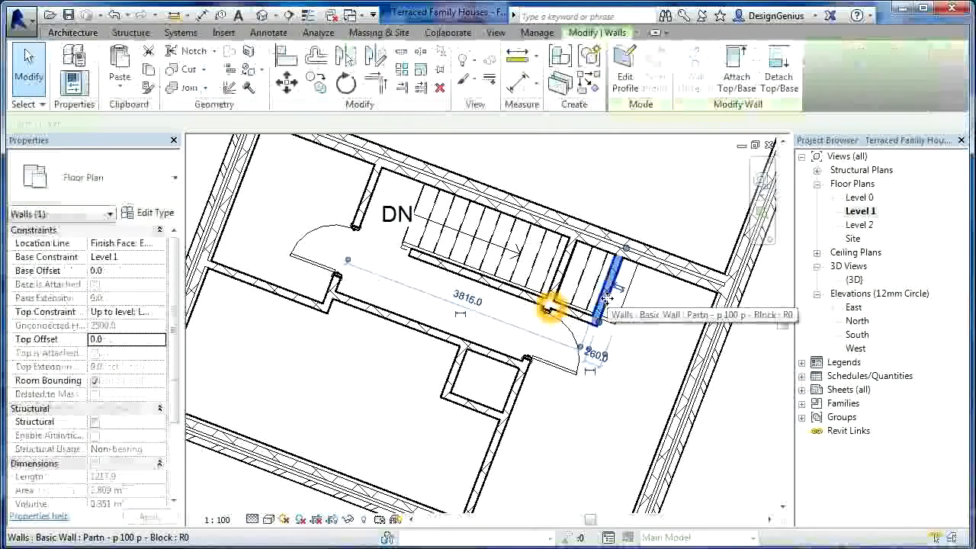
{"action": "left_click_drag", "start_coordinate": [607, 296], "coordinate": [617, 303]}
{"action": "left_click", "coordinate": [665, 339]}
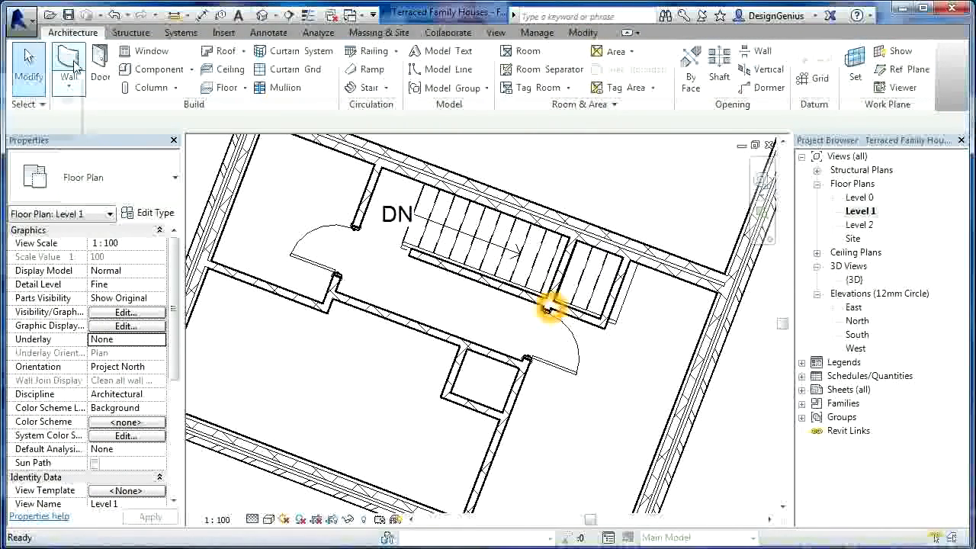
{"action": "left_click", "coordinate": [106, 67]}
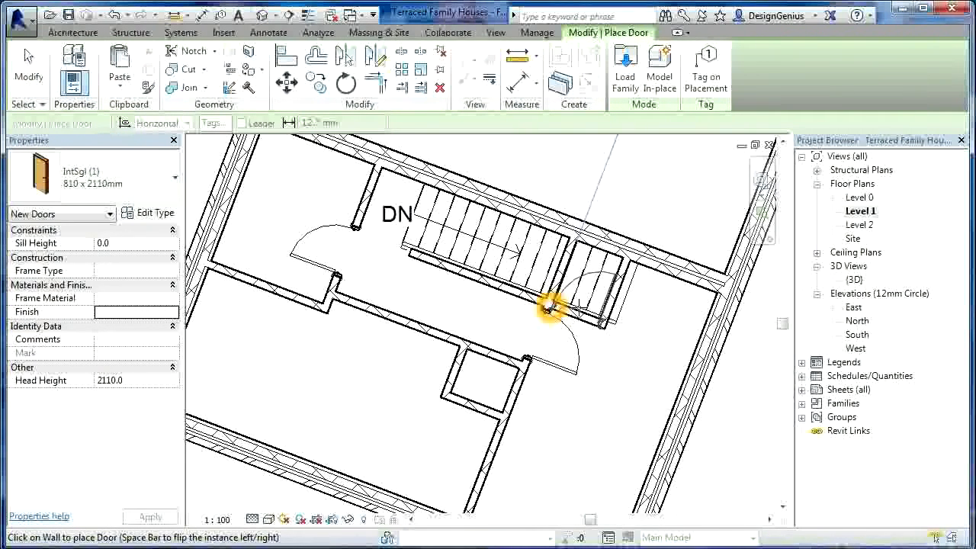
{"action": "left_click", "coordinate": [549, 305]}
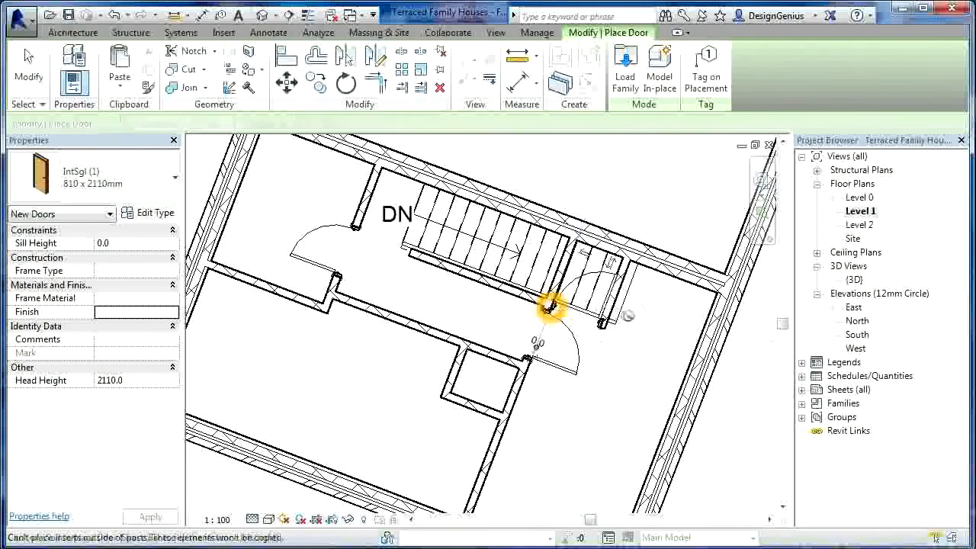
{"action": "key", "text": "Escape"}
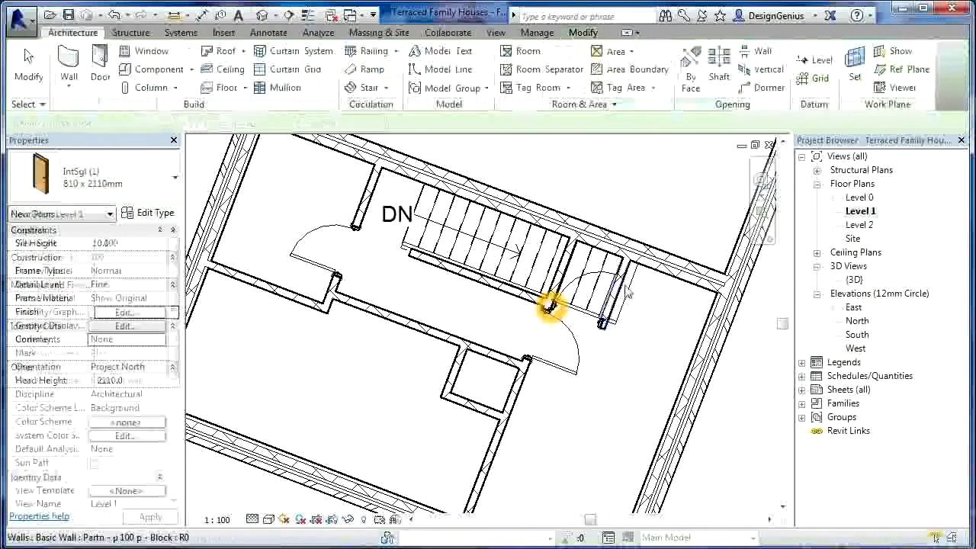
Step: Try to shift the stair enclosure's door along its wall, away from the cross partition
{"action": "left_click", "coordinate": [622, 280]}
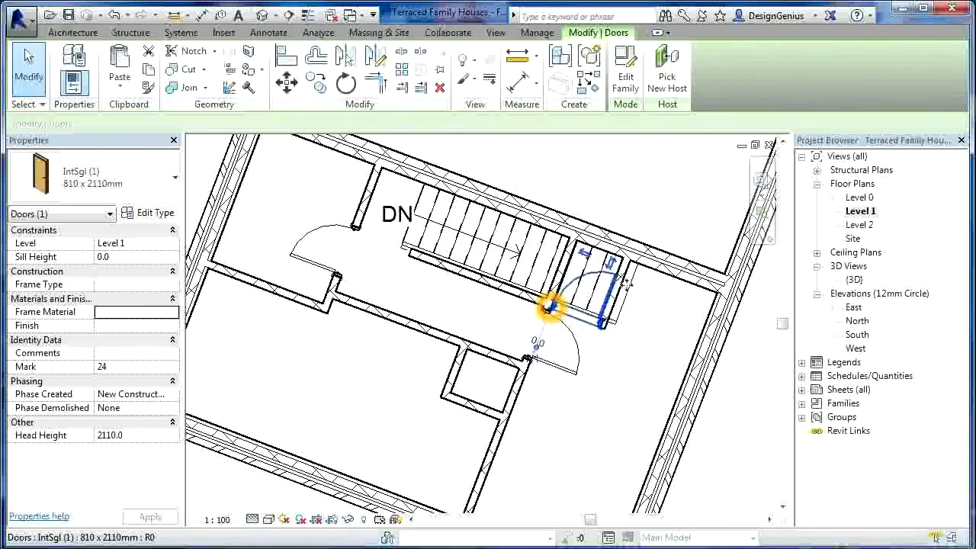
{"action": "left_click_drag", "start_coordinate": [627, 285], "coordinate": [634, 290]}
{"action": "left_click", "coordinate": [635, 290]}
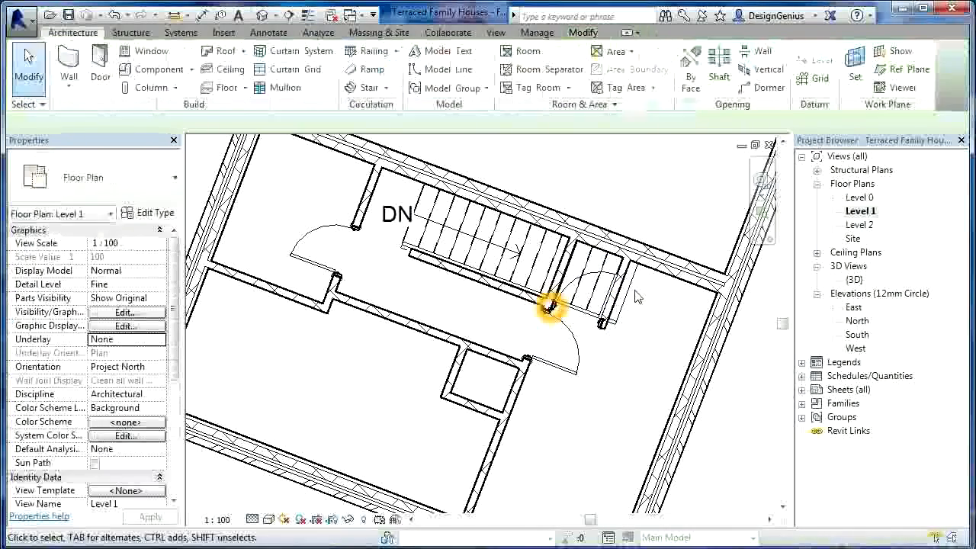
{"action": "scroll", "coordinate": [631, 288], "scroll_direction": "up", "scroll_amount": 2}
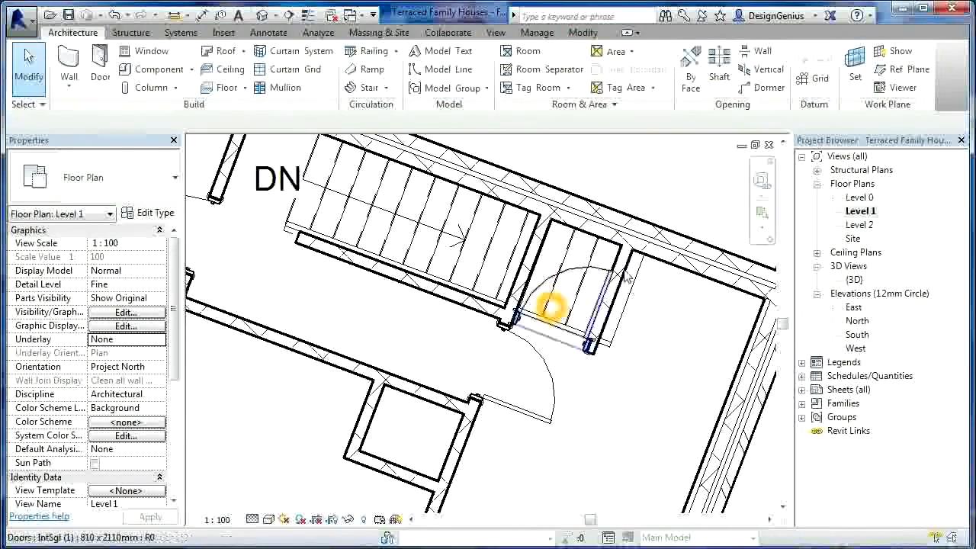
{"action": "left_click", "coordinate": [626, 278]}
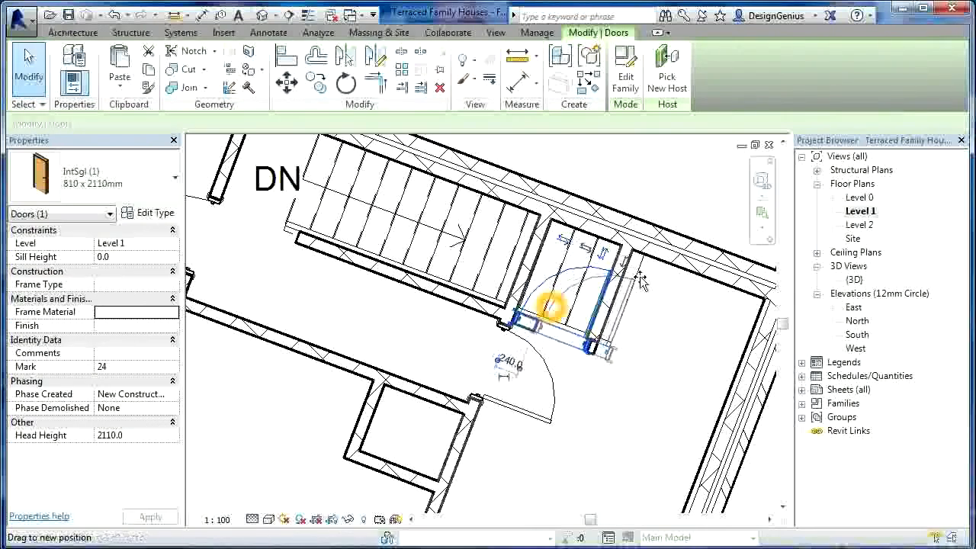
{"action": "left_click_drag", "start_coordinate": [639, 276], "coordinate": [630, 276]}
{"action": "key", "text": "Escape"}
Step: Reposition the stair enclosure's end partition slightly outward so it sits just clear of the door, leaving a short nib beside the frame
{"action": "left_click", "coordinate": [627, 260]}
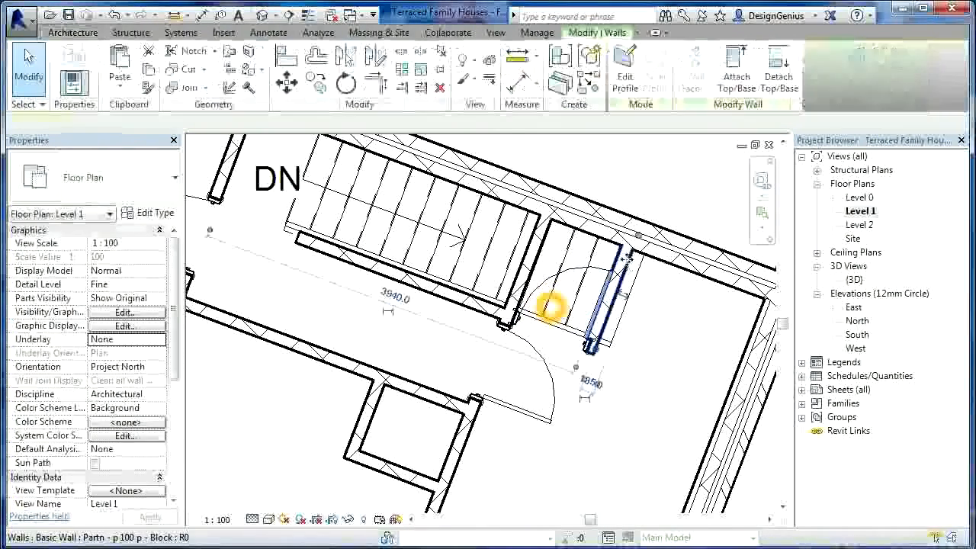
{"action": "left_click_drag", "start_coordinate": [627, 260], "coordinate": [641, 271]}
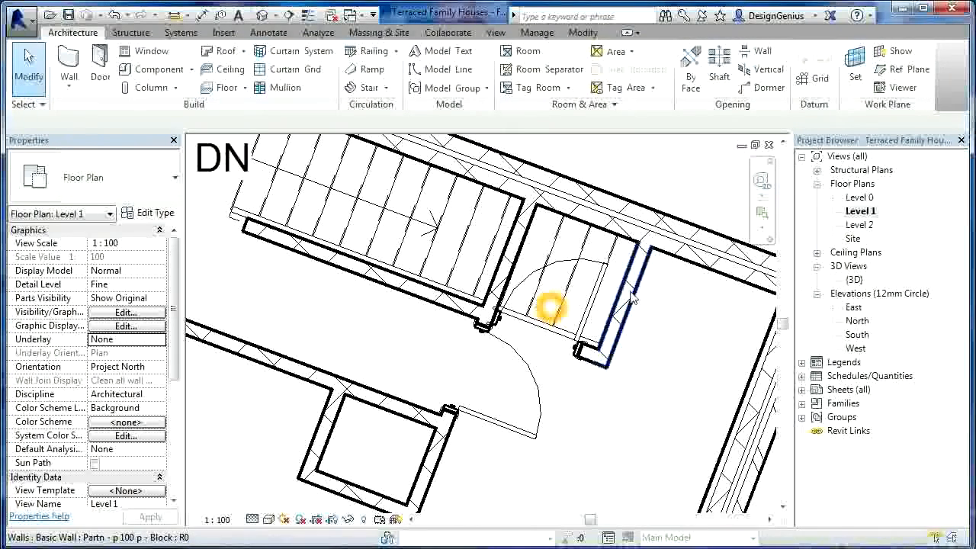
{"action": "left_click", "coordinate": [632, 300]}
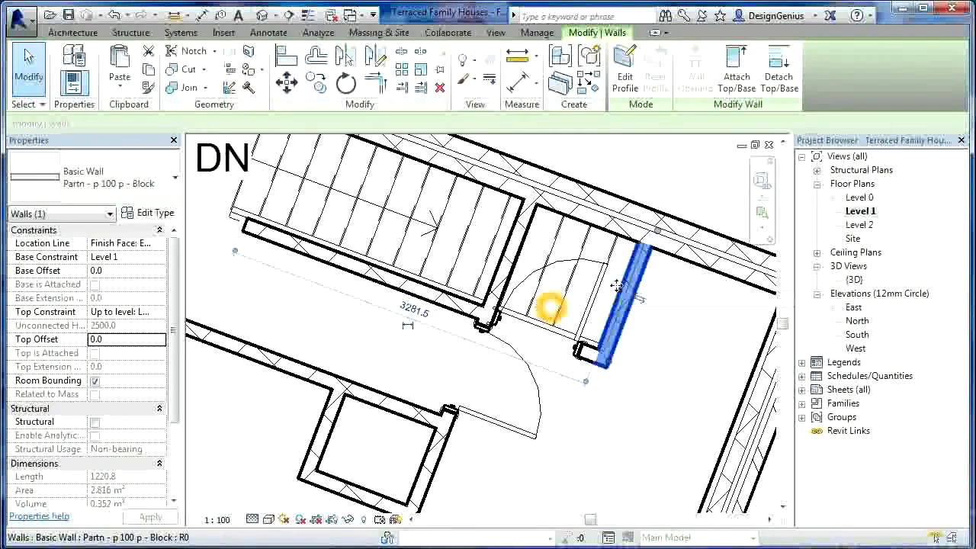
{"action": "left_click_drag", "start_coordinate": [611, 284], "coordinate": [607, 318]}
{"action": "key", "text": "Escape"}
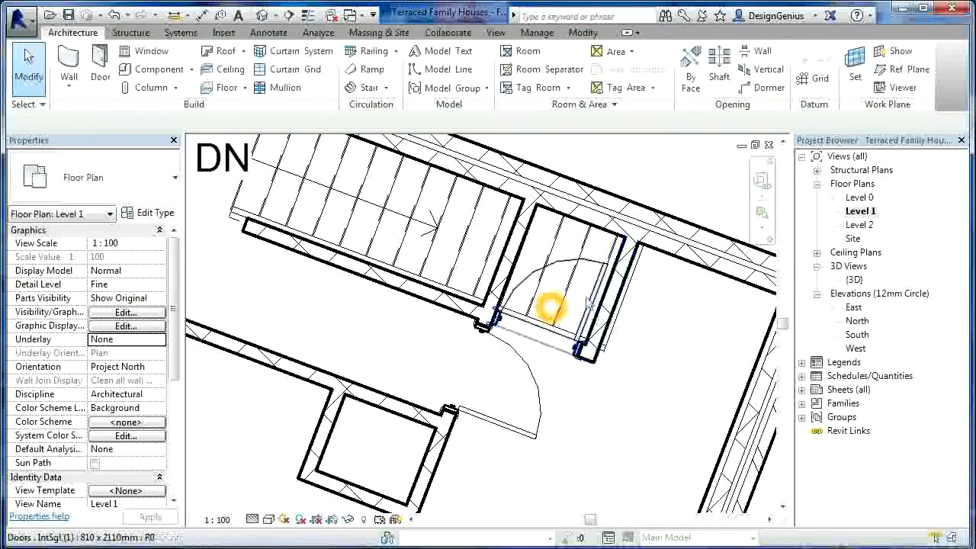
Step: Flip the stair enclosure's door so it swings outward, away from the treads
{"action": "left_click", "coordinate": [597, 265]}
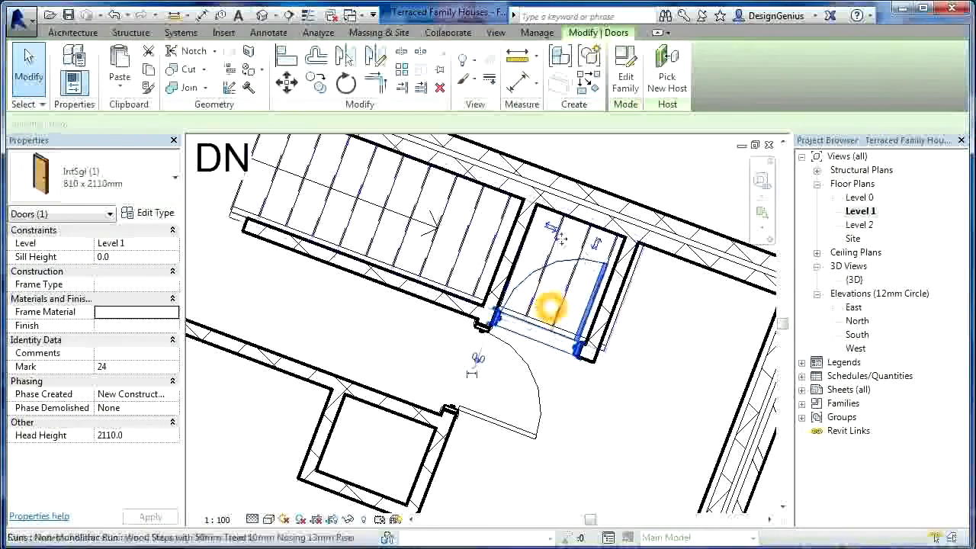
{"action": "left_click", "coordinate": [597, 244]}
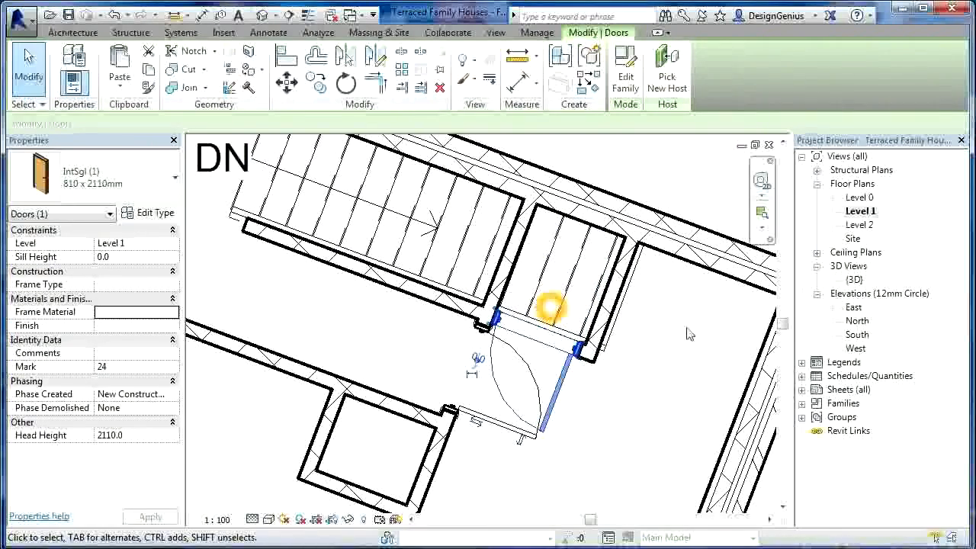
{"action": "left_click", "coordinate": [688, 336]}
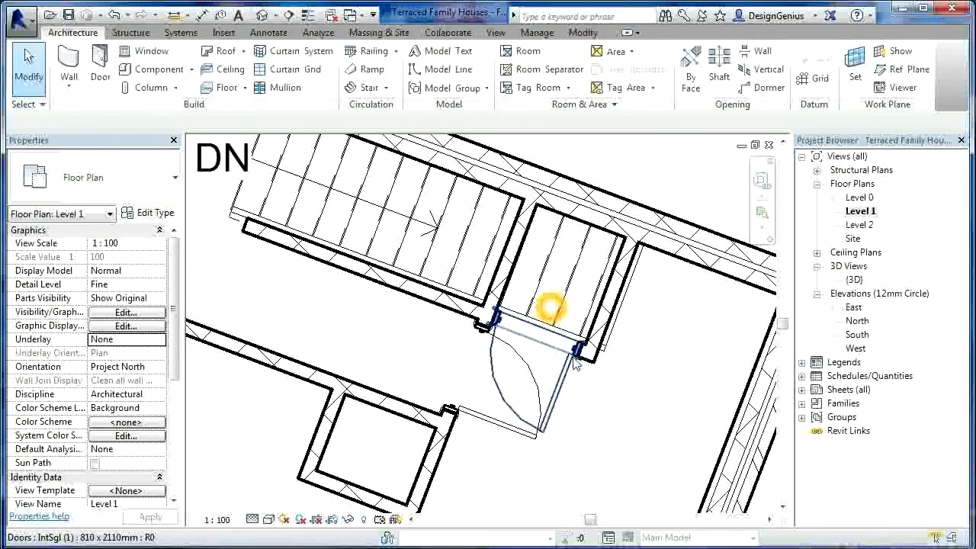
Step: Widen the cupboard by moving its short side wall outward, and place an IntSgl (1) 810 x 2110mm door opening from it onto the landing
{"action": "scroll", "coordinate": [582, 392], "scroll_direction": "down", "scroll_amount": 1}
{"action": "scroll", "coordinate": [551, 308], "scroll_direction": "down", "scroll_amount": 3}
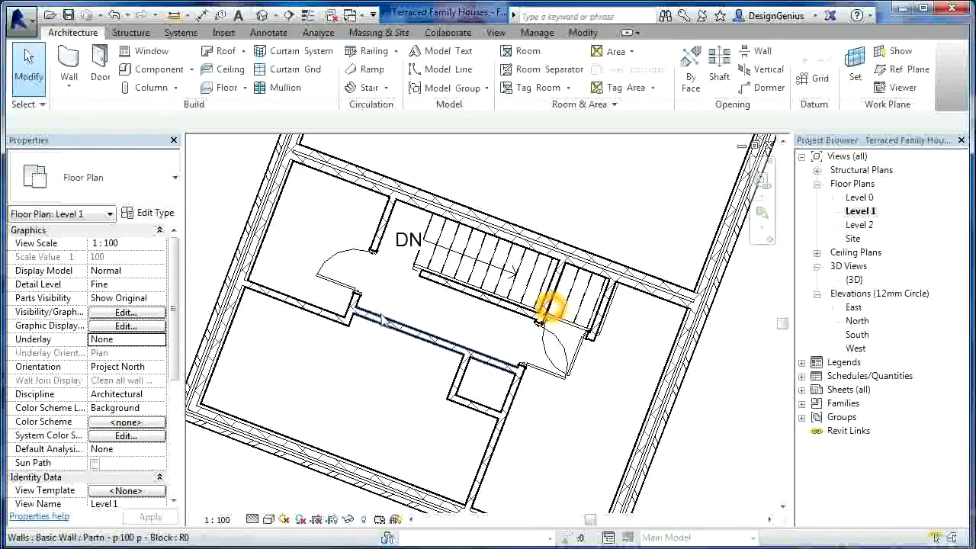
{"action": "left_click", "coordinate": [455, 375]}
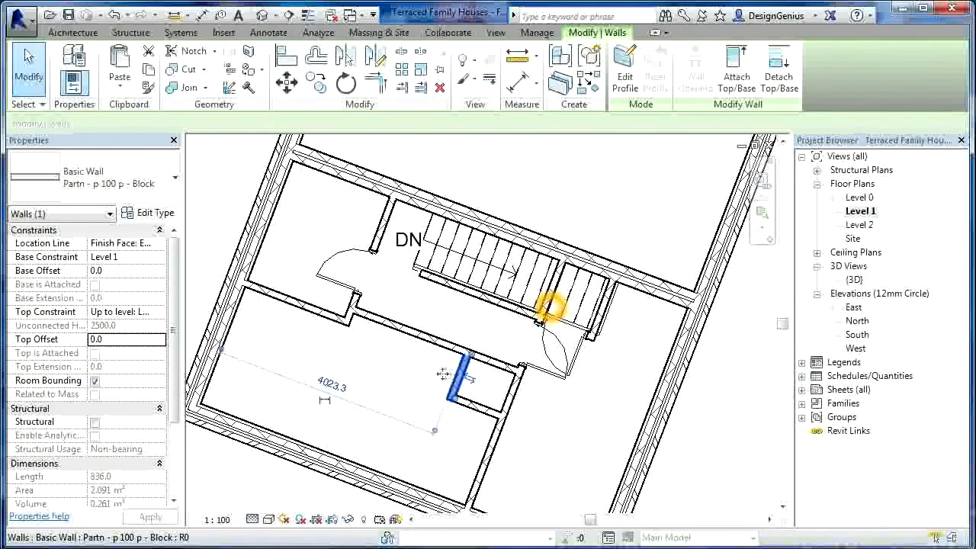
{"action": "left_click_drag", "start_coordinate": [455, 374], "coordinate": [440, 372]}
{"action": "key", "text": "Escape"}
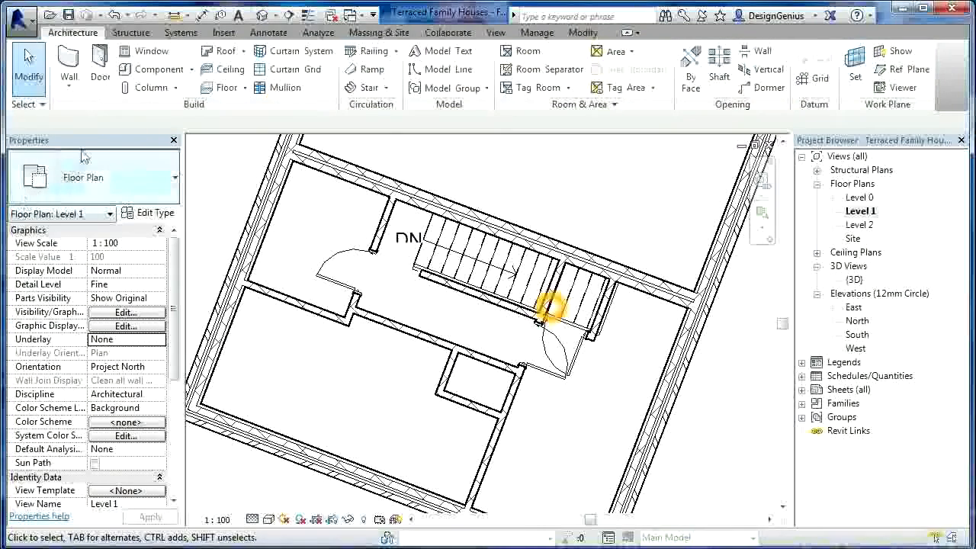
{"action": "left_click", "coordinate": [100, 65]}
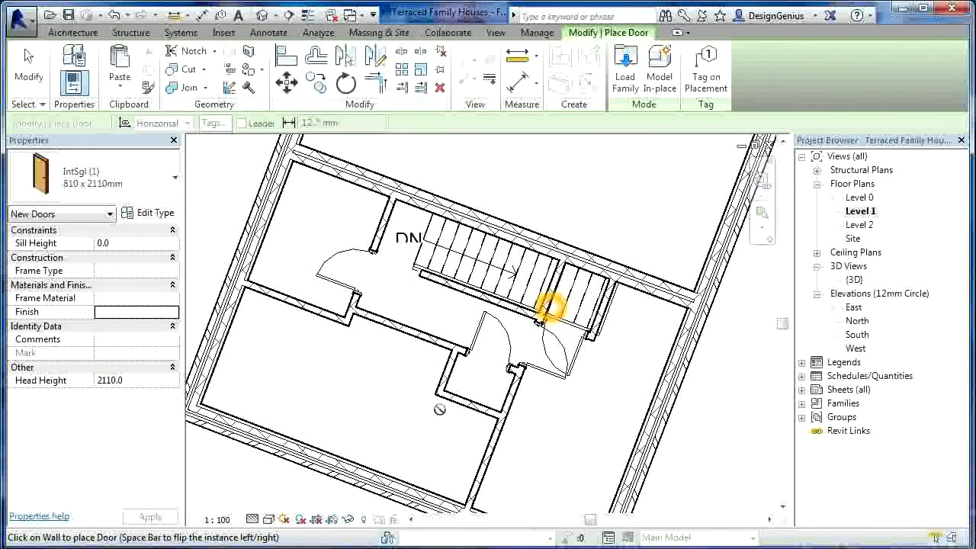
{"action": "key", "text": "Escape"}
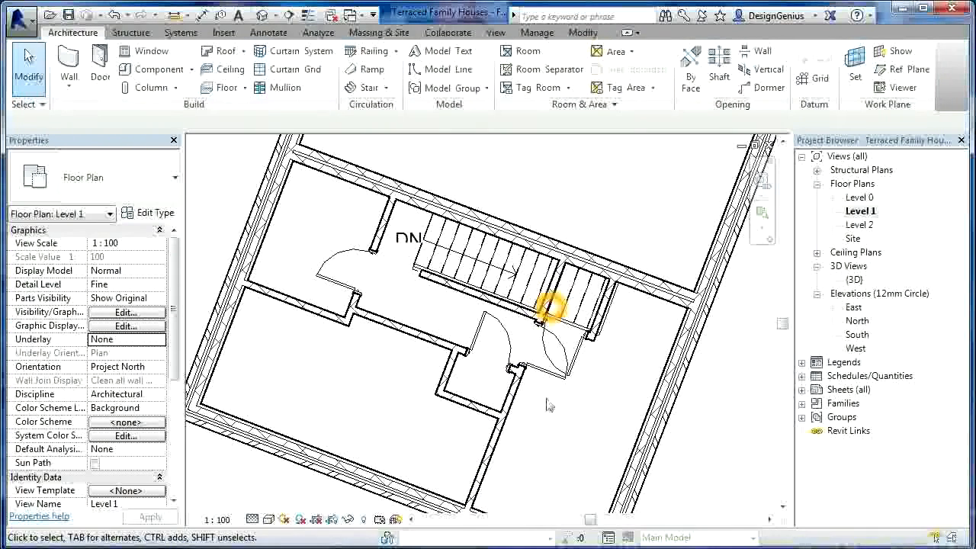
Step: Place tagged rooms in the bedroom beyond the cross partition and in the bedroom beside the cupboard
{"action": "left_click", "coordinate": [529, 54]}
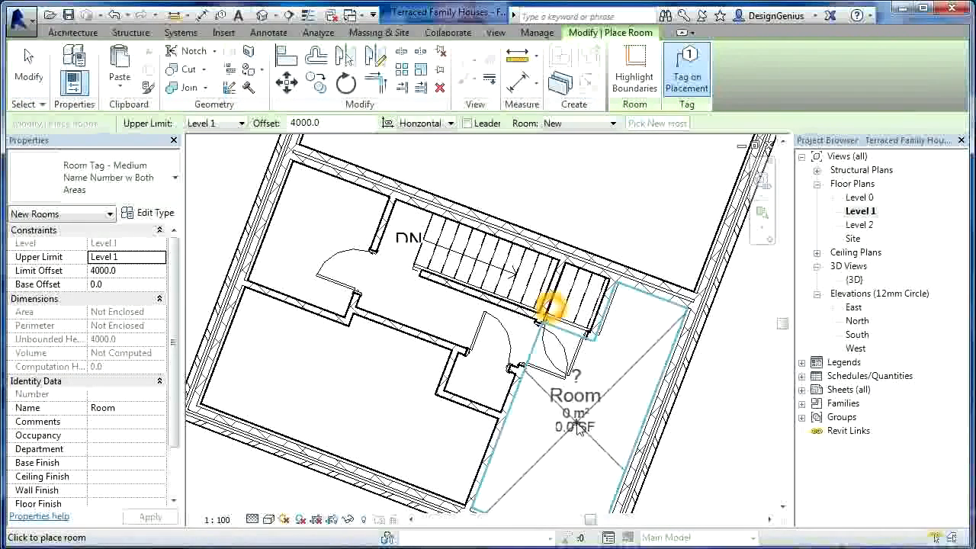
{"action": "left_click", "coordinate": [577, 427]}
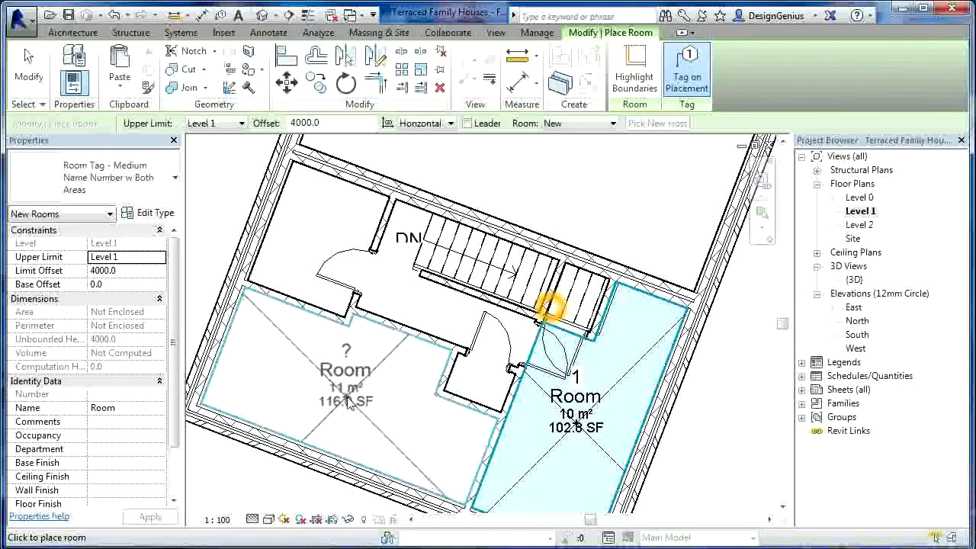
{"action": "left_click", "coordinate": [347, 402]}
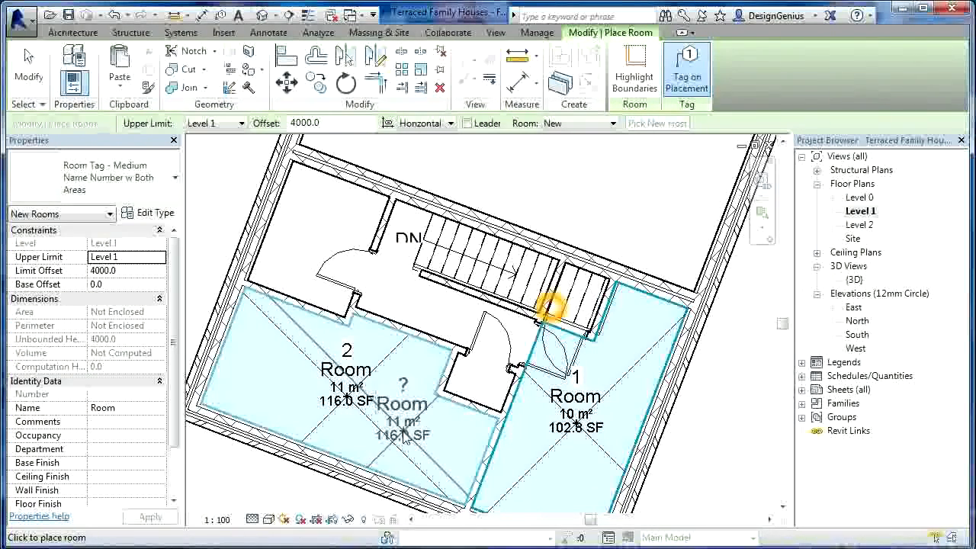
{"action": "key", "text": "Escape"}
{"action": "key", "text": "Escape"}
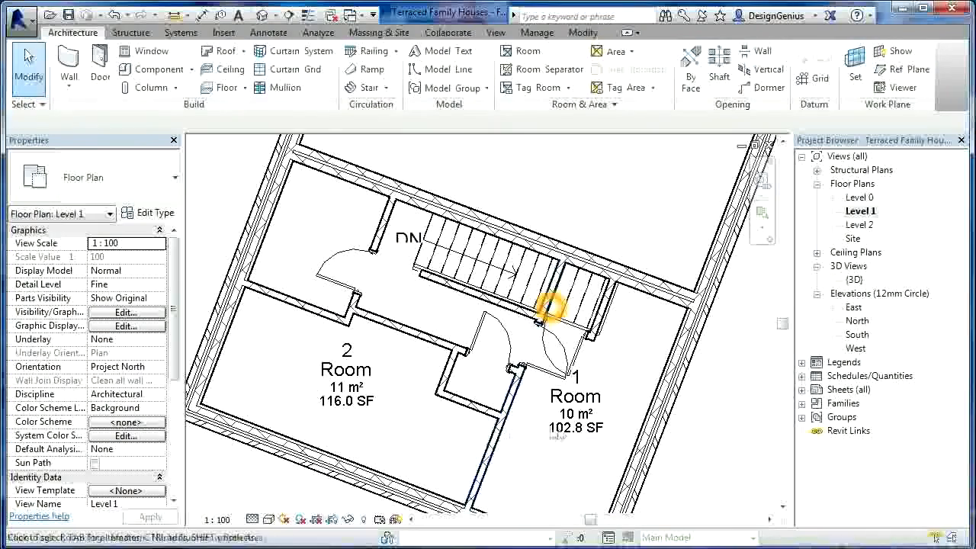
Step: Compare the first-floor layout and bedroom proportions with the AutoCAD plan, and return to the Revit floor plan
{"action": "scroll", "coordinate": [465, 347], "scroll_direction": "down", "scroll_amount": 2}
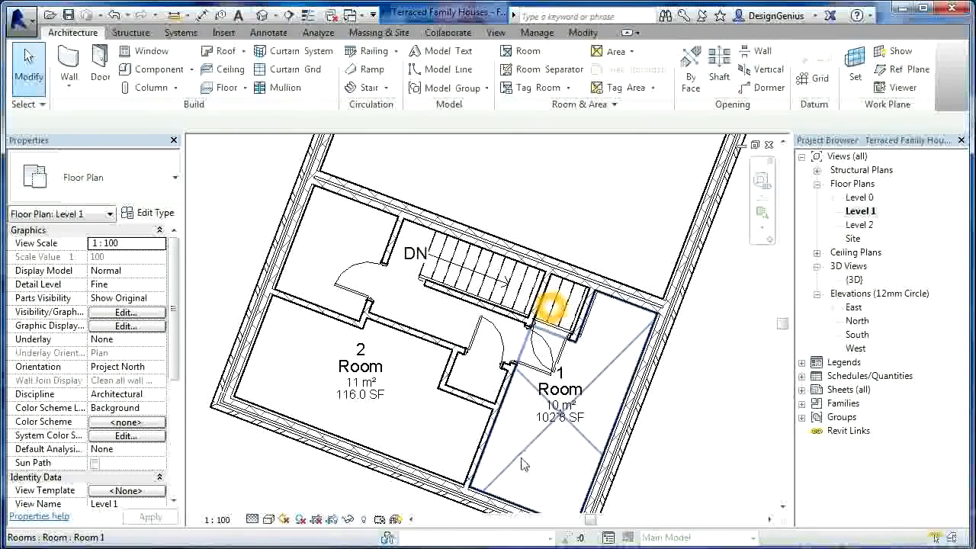
{"action": "scroll", "coordinate": [521, 482], "scroll_direction": "up", "scroll_amount": 1}
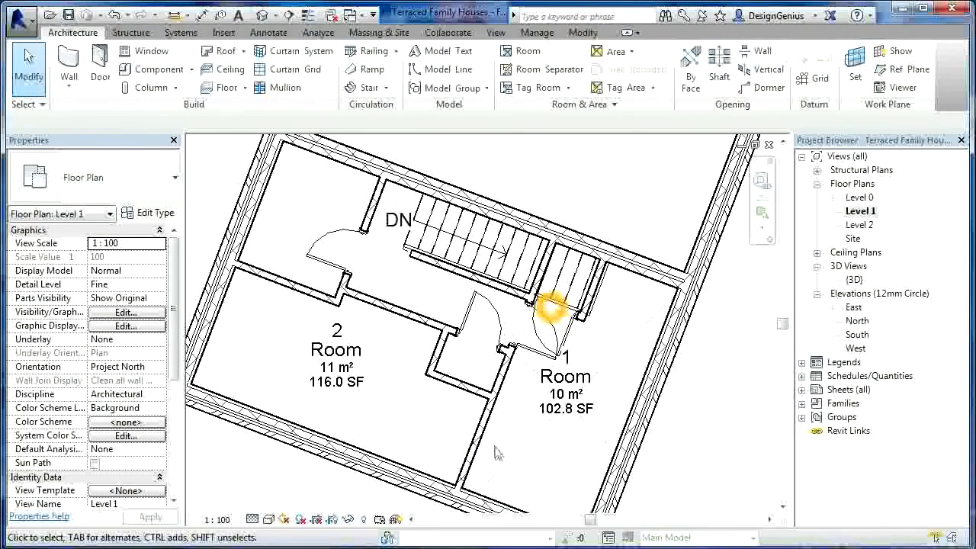
{"action": "scroll", "coordinate": [441, 375], "scroll_direction": "down", "scroll_amount": 1}
{"action": "scroll", "coordinate": [430, 467], "scroll_direction": "up", "scroll_amount": 1}
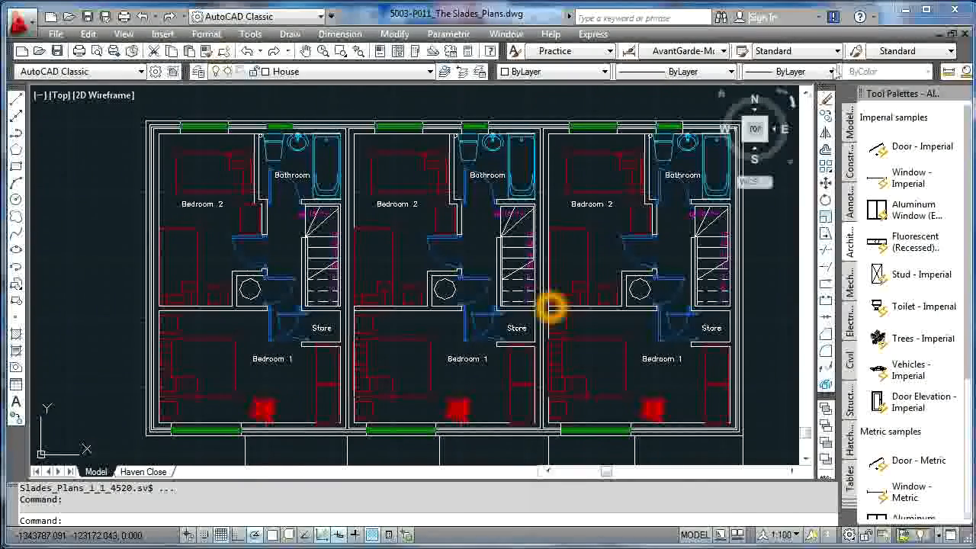
{"action": "left_click", "coordinate": [909, 11]}
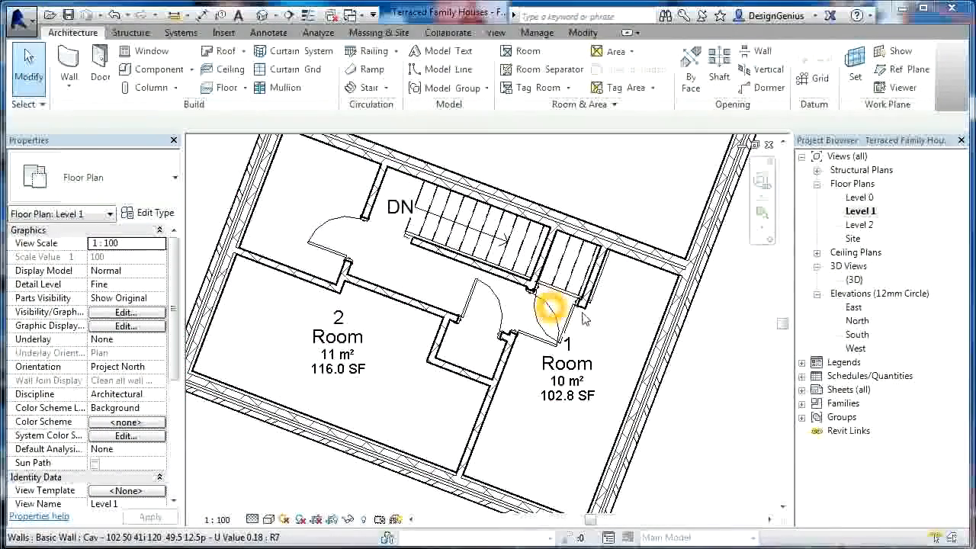
Step: Move the cupboard's short side wall to 3300 mm from Room 2's far end wall and slide the cupboard door the same way
{"action": "left_click", "coordinate": [442, 345]}
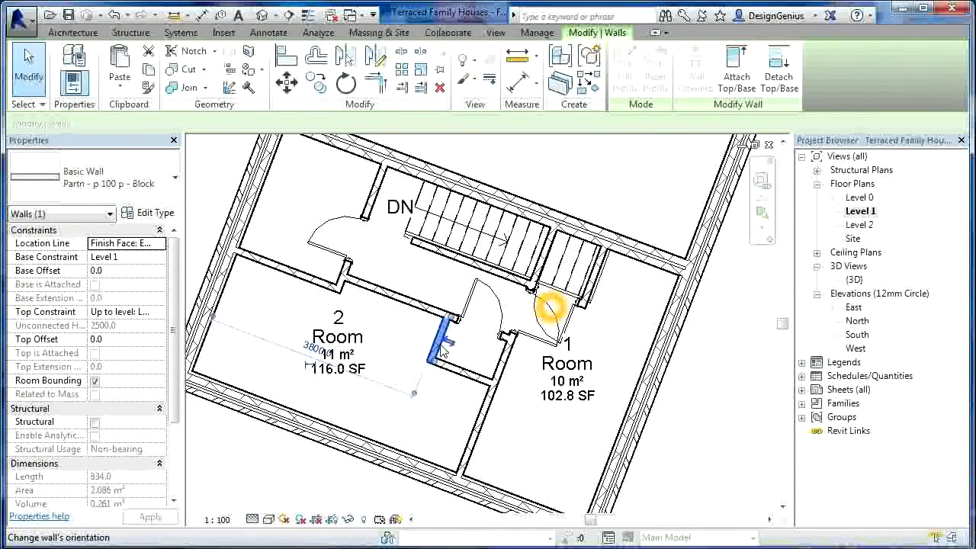
{"action": "left_click_drag", "start_coordinate": [436, 344], "coordinate": [407, 332]}
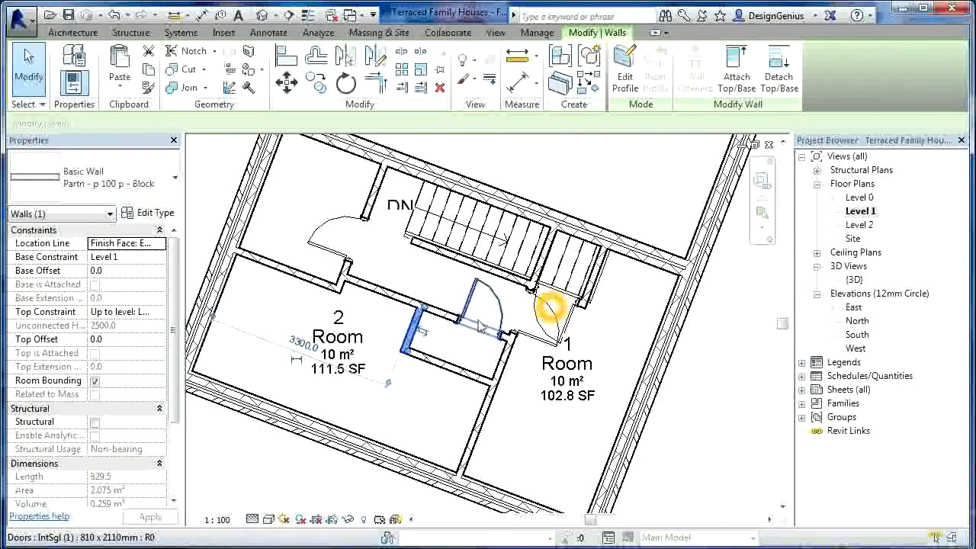
{"action": "left_click_drag", "start_coordinate": [480, 324], "coordinate": [454, 323]}
Step: Move the cross partition toward Room 2 to enlarge Room 1, and set the cupboard's short side wall 3000 mm from Room 2's far end wall
{"action": "left_click", "coordinate": [479, 422]}
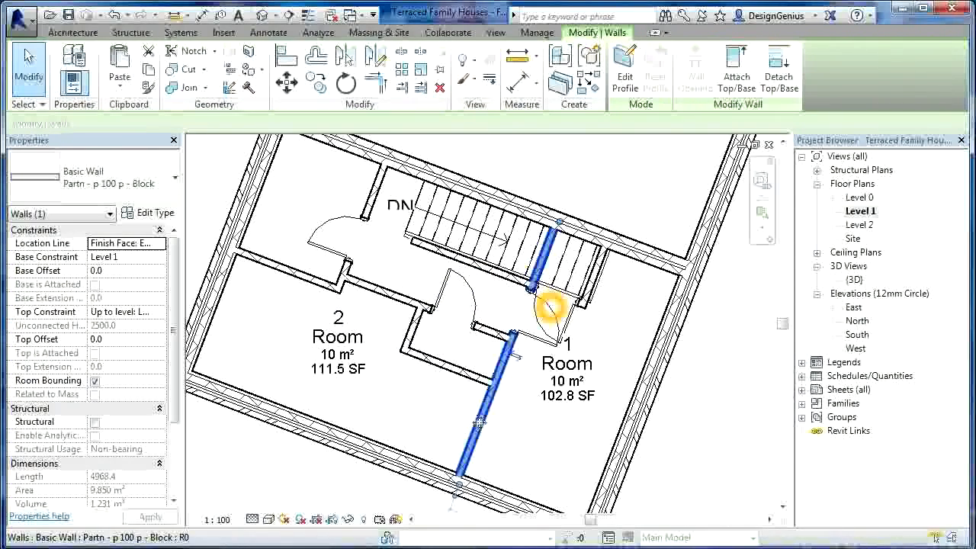
{"action": "left_click_drag", "start_coordinate": [479, 422], "coordinate": [462, 412]}
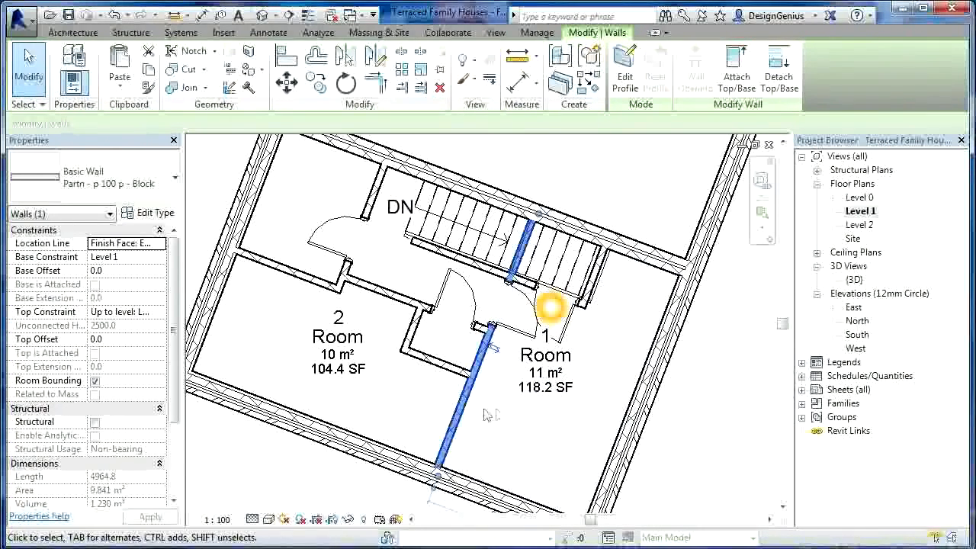
{"action": "left_click", "coordinate": [414, 326]}
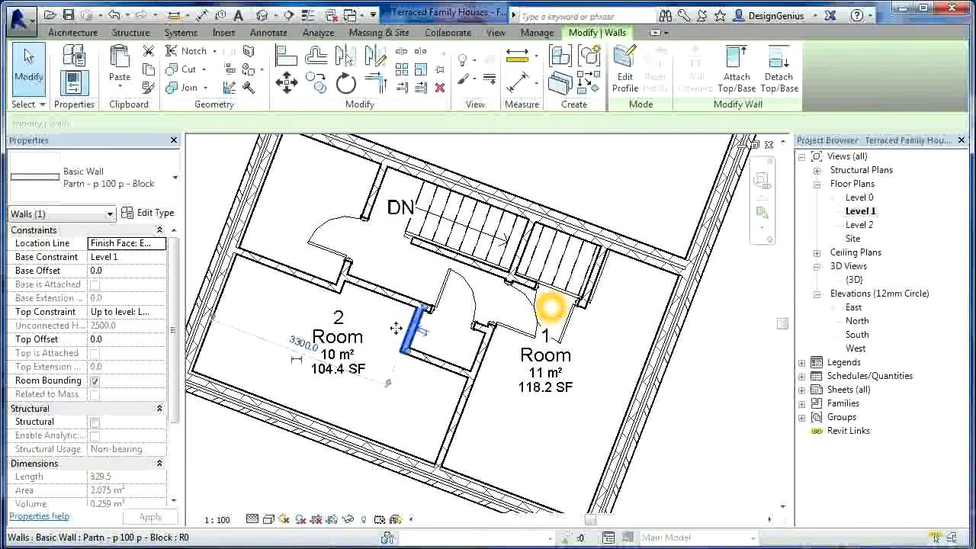
{"action": "left_click_drag", "start_coordinate": [396, 328], "coordinate": [389, 327]}
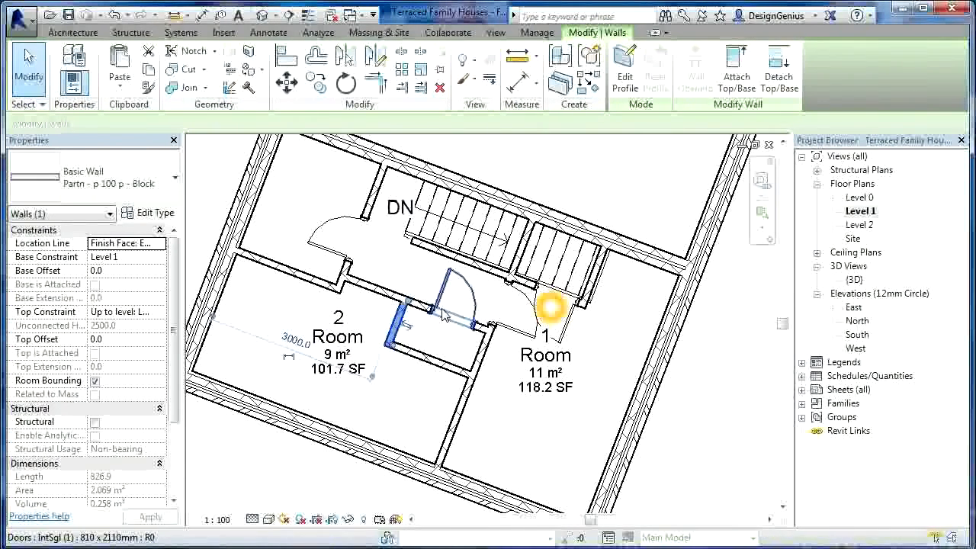
Step: Slide the cupboard door toward the cupboard's short side wall, and move the cross partition toward Room 2 to enlarge Room 1
{"action": "left_click_drag", "start_coordinate": [444, 316], "coordinate": [427, 309]}
{"action": "left_click", "coordinate": [452, 432]}
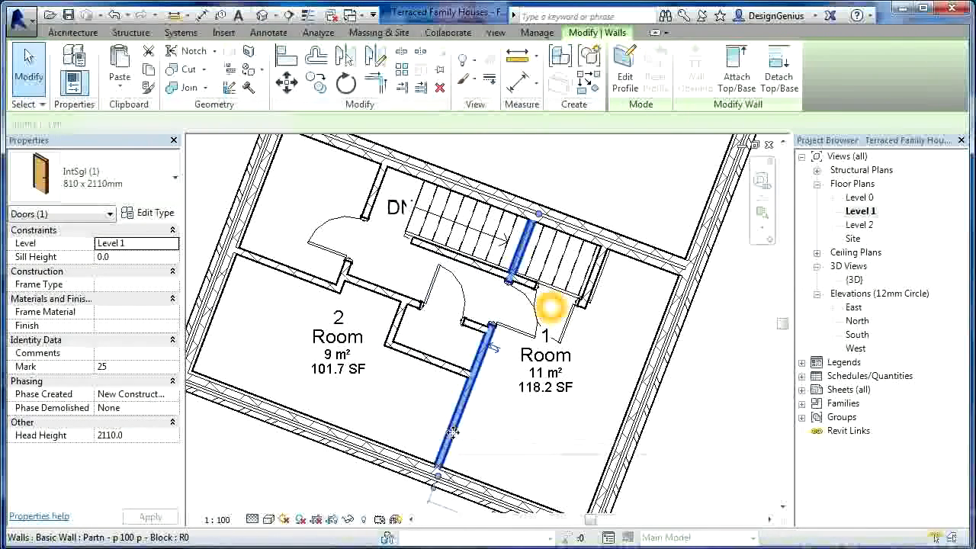
{"action": "left_click_drag", "start_coordinate": [453, 432], "coordinate": [440, 426]}
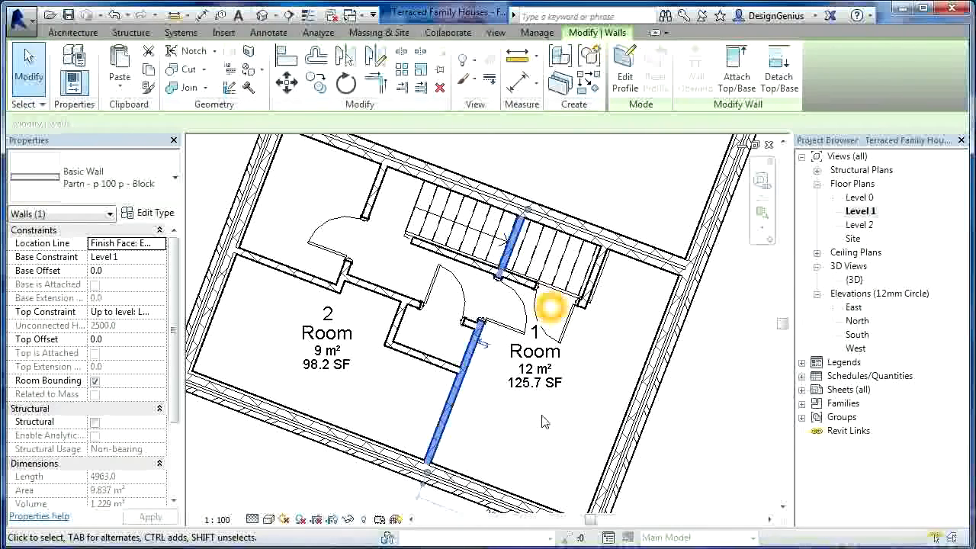
Step: Slide the stair cupboard door toward the cross partition and move the short wall across the stairs to about 385 mm from the stair's end
{"action": "left_click", "coordinate": [590, 285]}
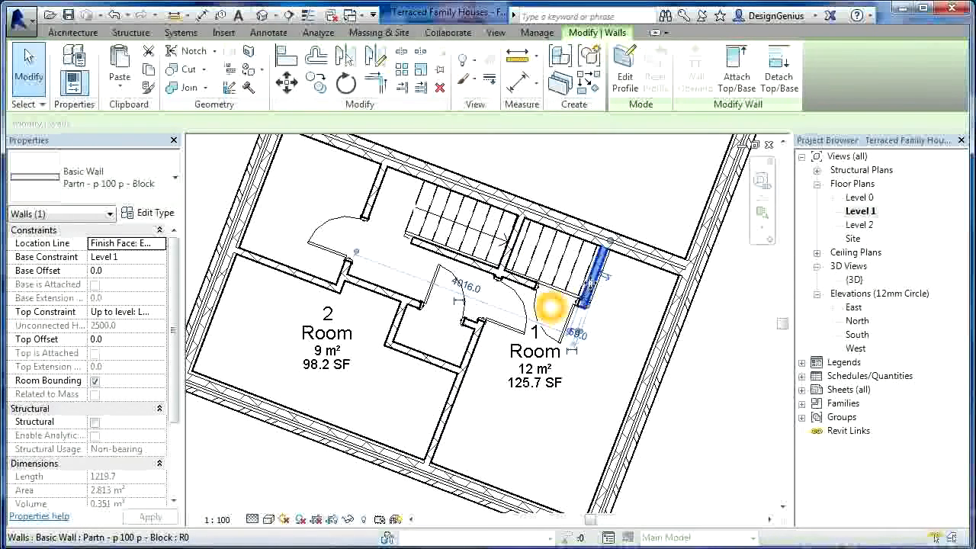
{"action": "left_click_drag", "start_coordinate": [590, 280], "coordinate": [560, 284]}
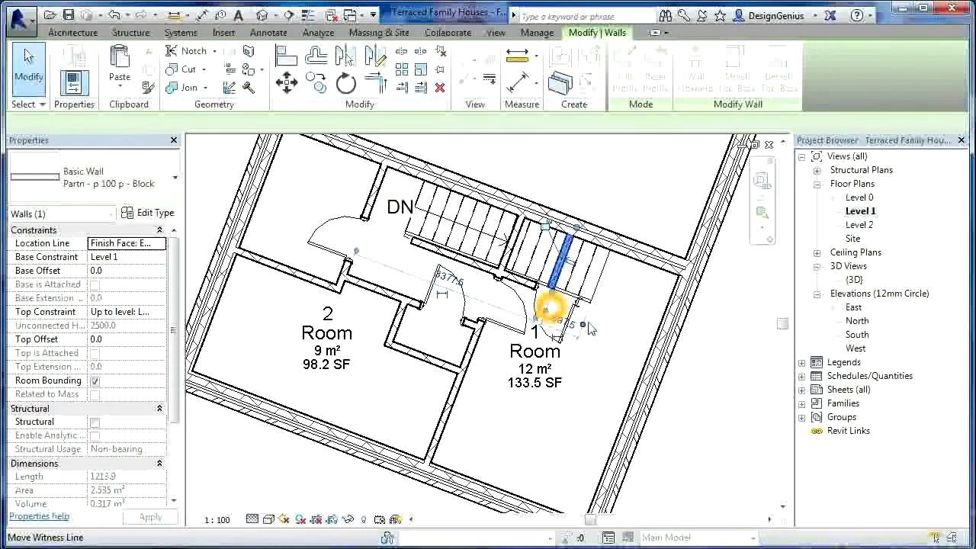
{"action": "scroll", "coordinate": [549, 305], "scroll_direction": "up", "scroll_amount": 3}
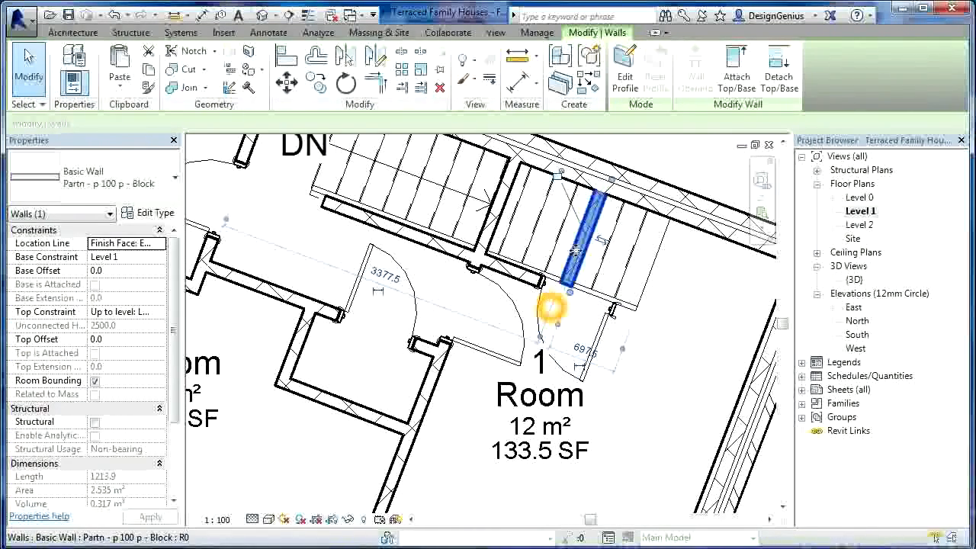
{"action": "left_click_drag", "start_coordinate": [581, 248], "coordinate": [520, 289]}
{"action": "left_click", "coordinate": [566, 292]}
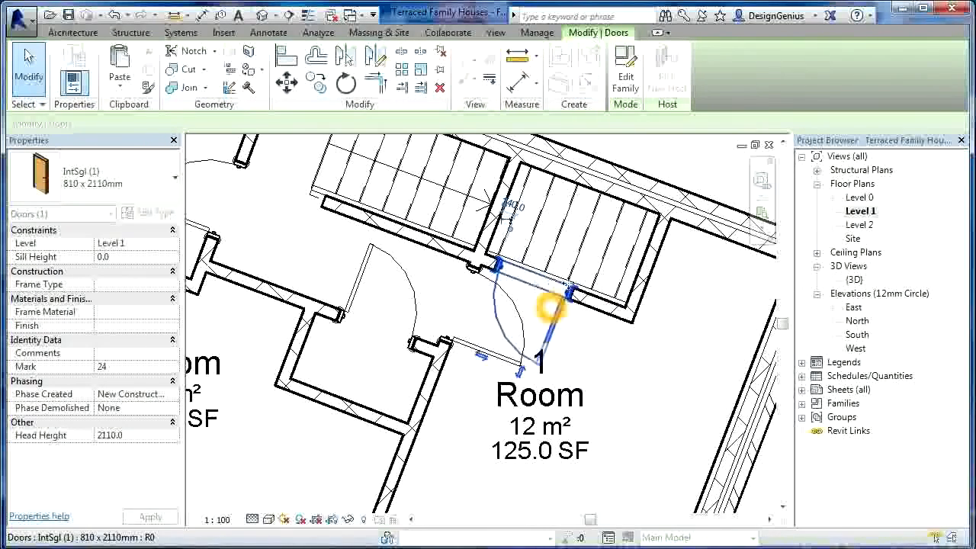
{"action": "left_click", "coordinate": [645, 286]}
{"action": "left_click_drag", "start_coordinate": [644, 286], "coordinate": [597, 287]}
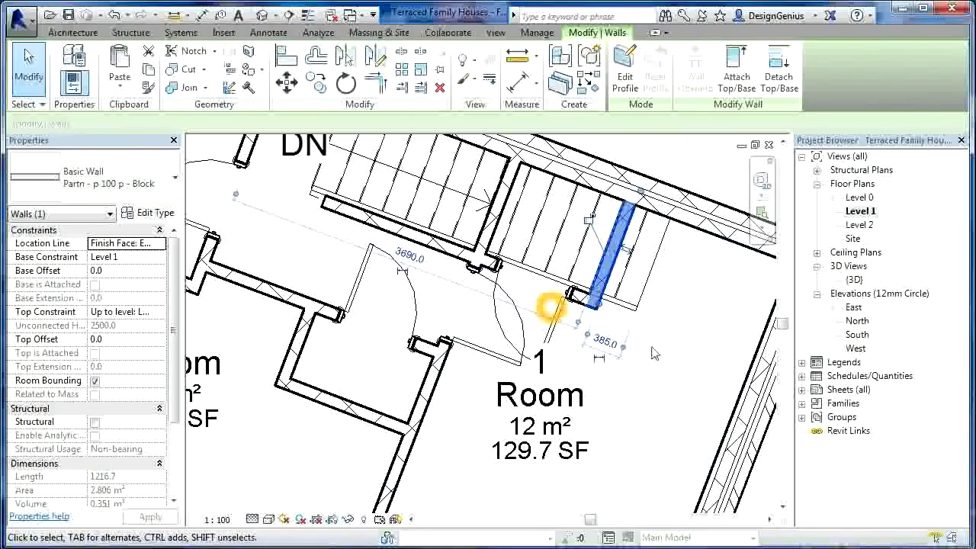
Step: Delete the door in the wall alongside the stairs and shorten the cross partition so it no longer crosses the stairs
{"action": "scroll", "coordinate": [624, 342], "scroll_direction": "down", "scroll_amount": 3}
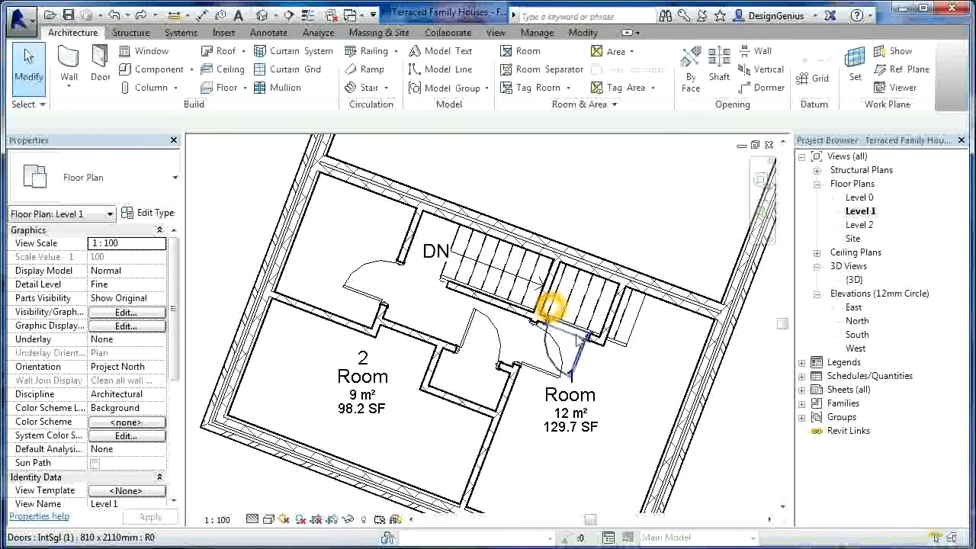
{"action": "left_click", "coordinate": [581, 352]}
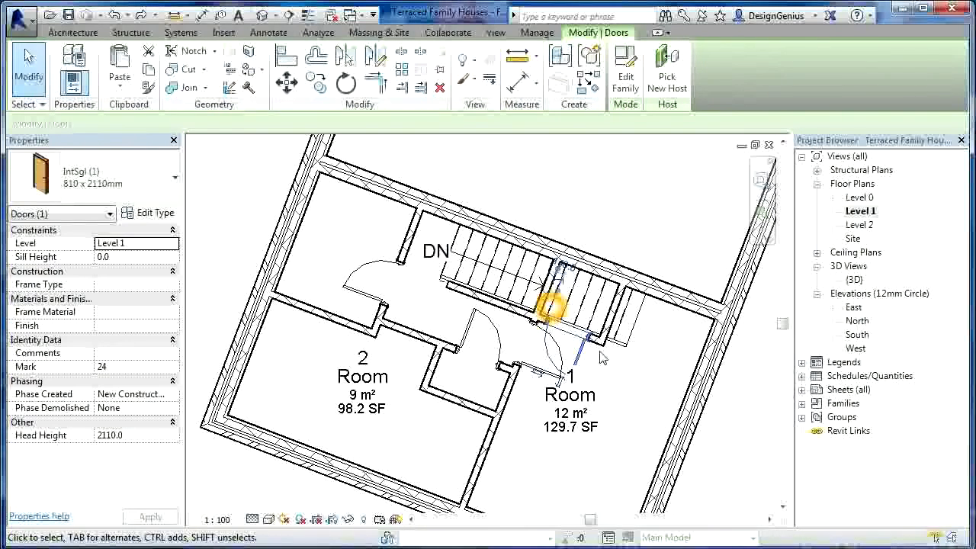
{"action": "key", "text": "Escape"}
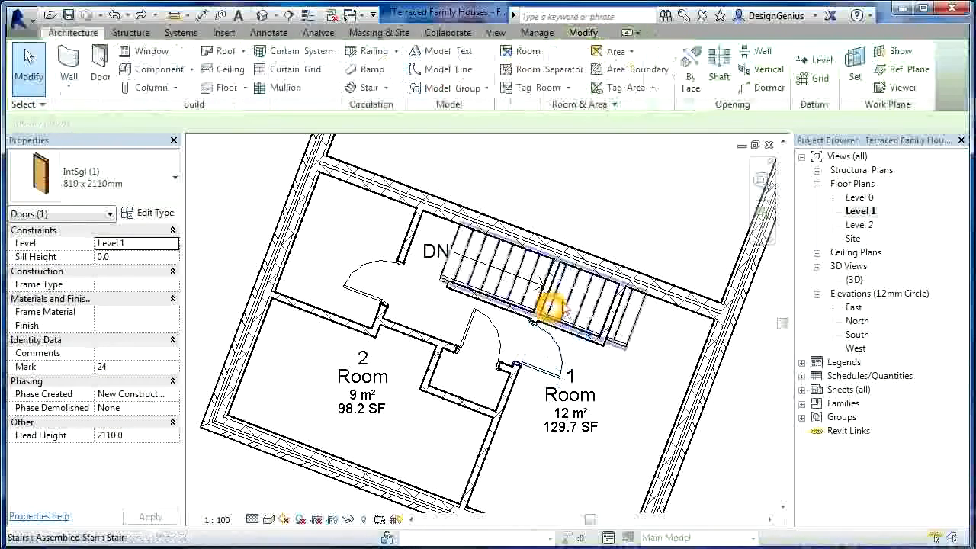
{"action": "left_click", "coordinate": [549, 308]}
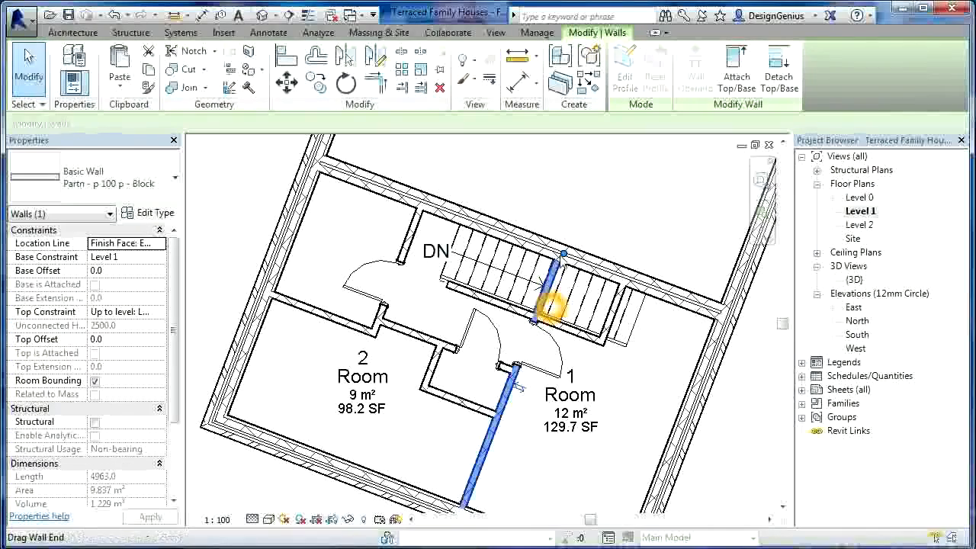
{"action": "left_click_drag", "start_coordinate": [562, 255], "coordinate": [549, 308]}
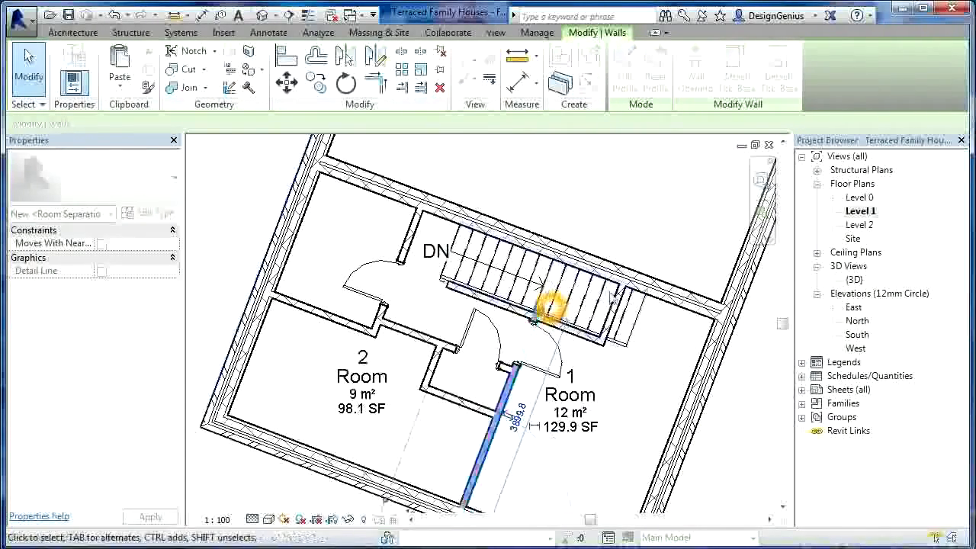
{"action": "scroll", "coordinate": [550, 308], "scroll_direction": "up", "scroll_amount": 2}
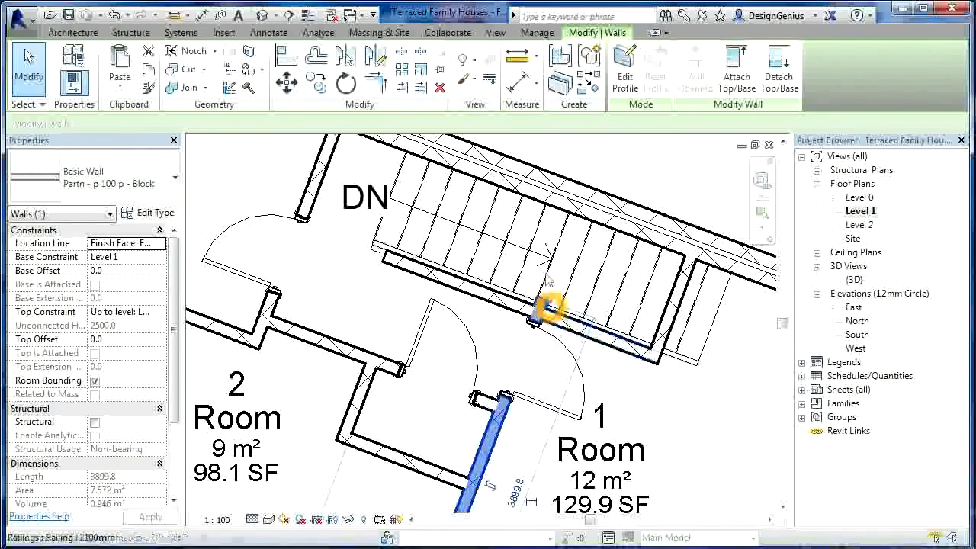
{"action": "left_click", "coordinate": [403, 90]}
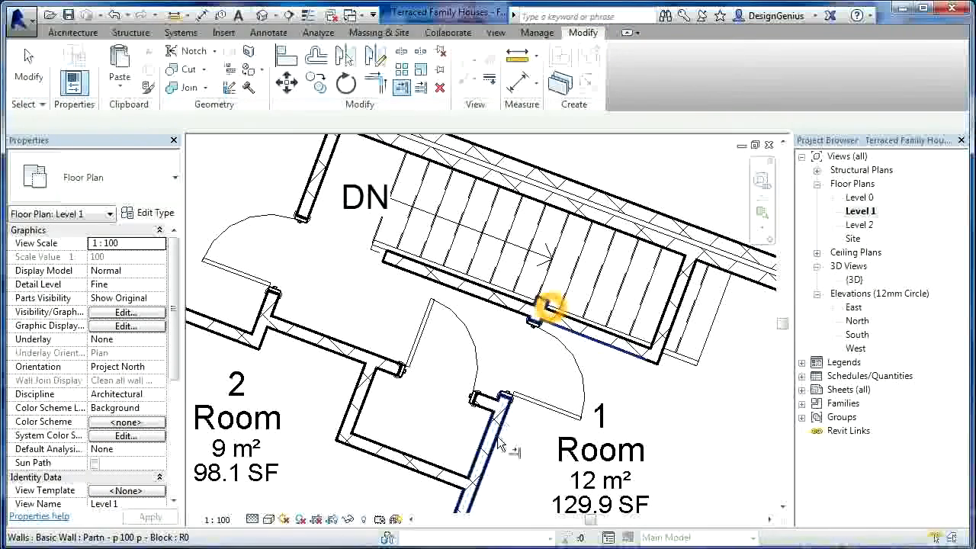
{"action": "key", "text": "Escape"}
{"action": "scroll", "coordinate": [556, 318], "scroll_direction": "down", "scroll_amount": 2}
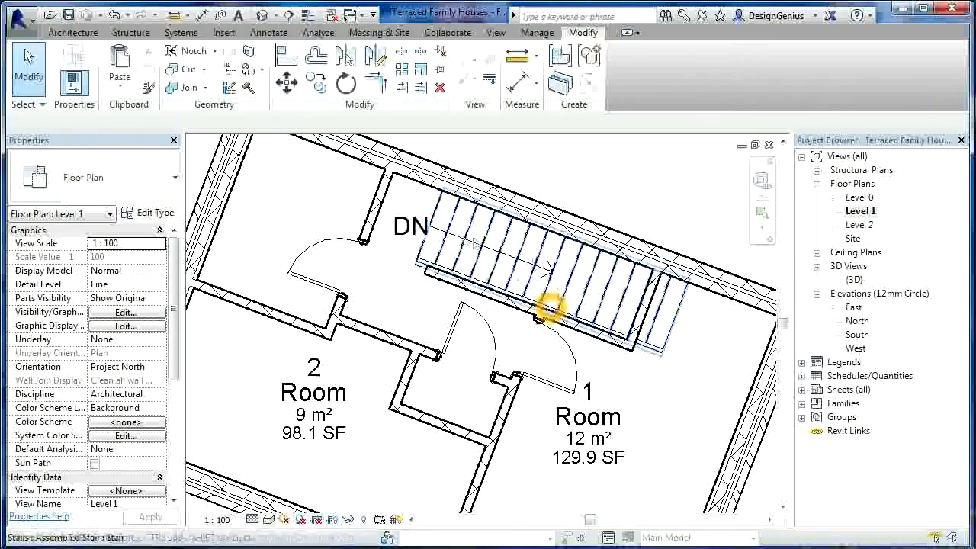
Step: Reposition the short wall across the stairs to about 447.5 mm from the stair's end
{"action": "left_click", "coordinate": [644, 325]}
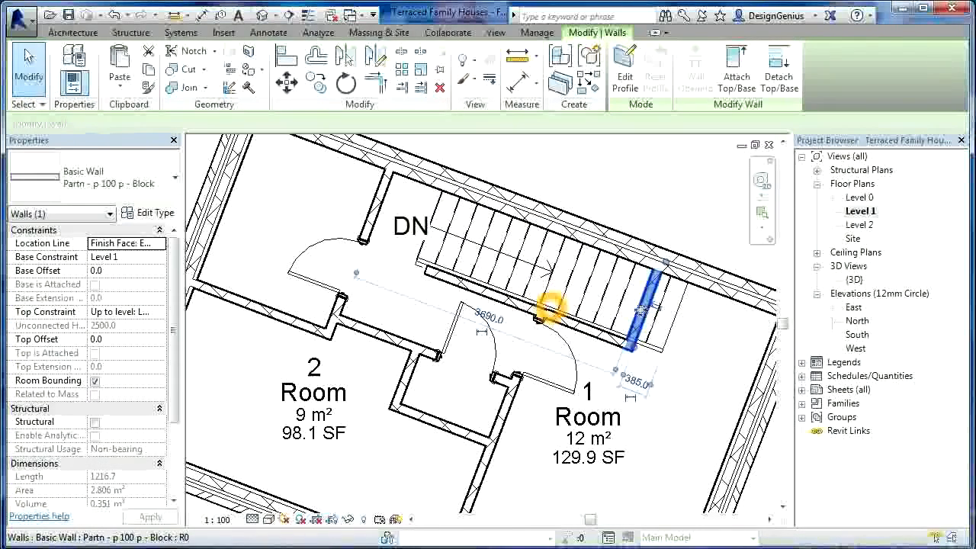
{"action": "left_click_drag", "start_coordinate": [627, 305], "coordinate": [623, 303]}
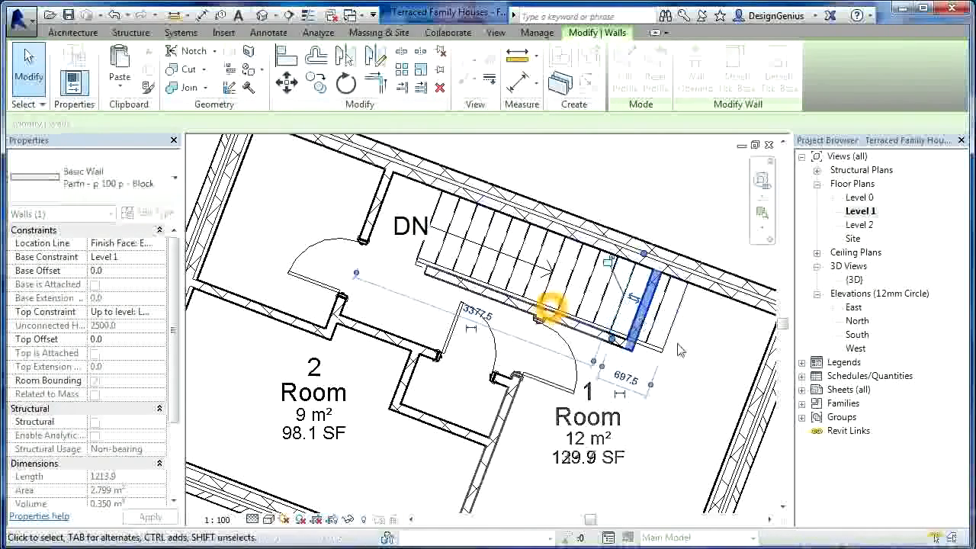
{"action": "left_click", "coordinate": [713, 354]}
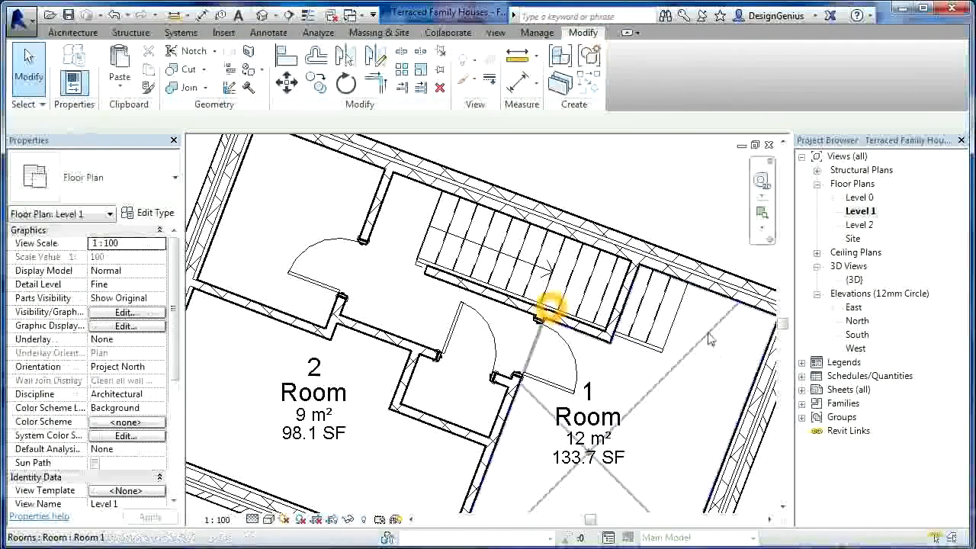
{"action": "scroll", "coordinate": [671, 328], "scroll_direction": "down", "scroll_amount": 3}
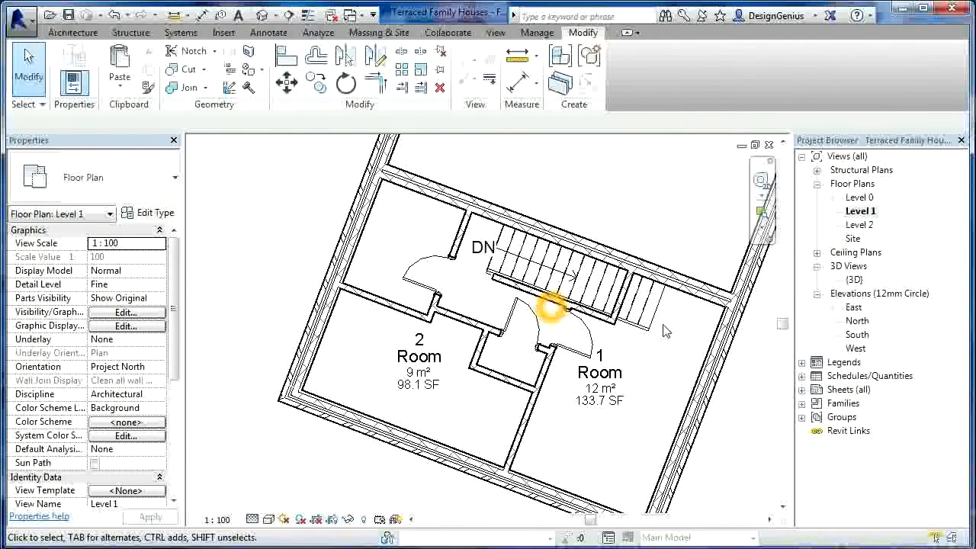
{"action": "left_click", "coordinate": [624, 305]}
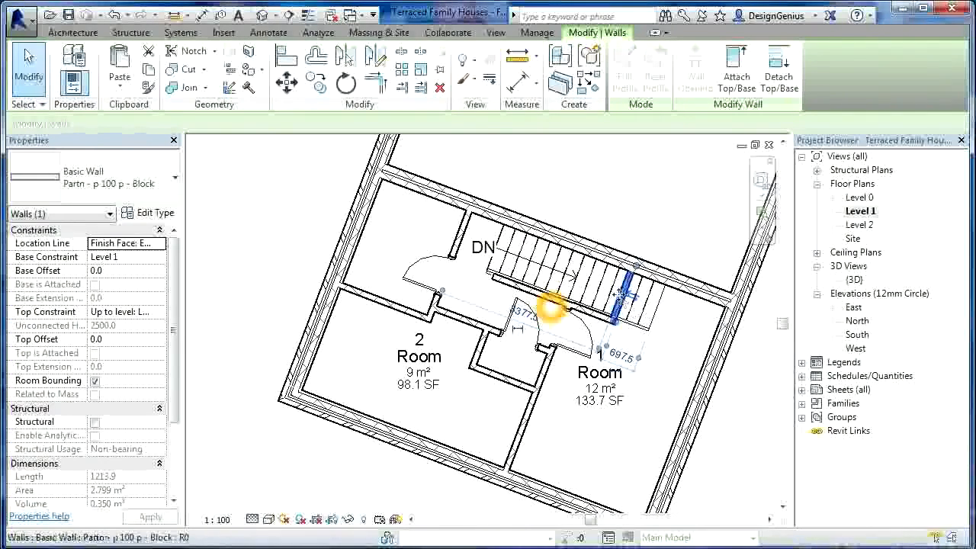
{"action": "left_click_drag", "start_coordinate": [631, 302], "coordinate": [642, 305]}
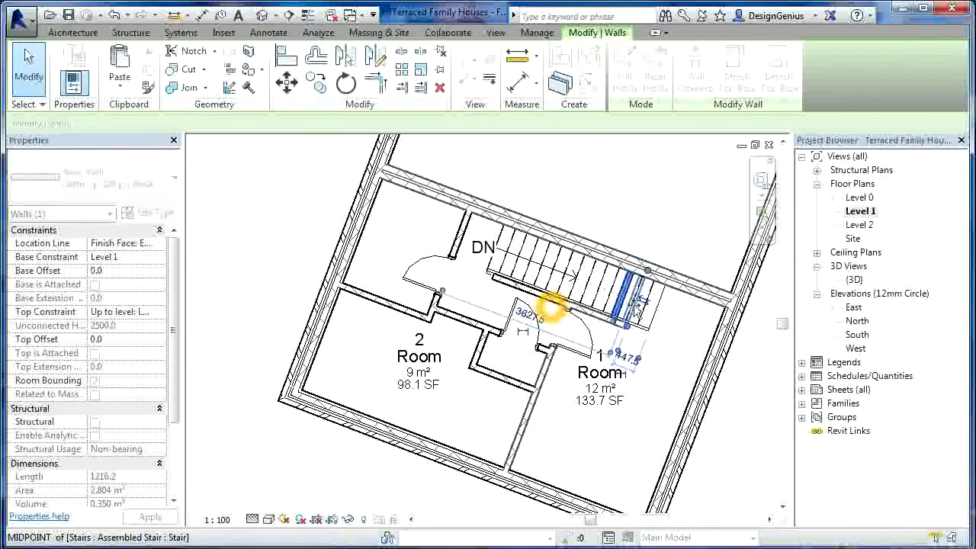
{"action": "left_click", "coordinate": [673, 323]}
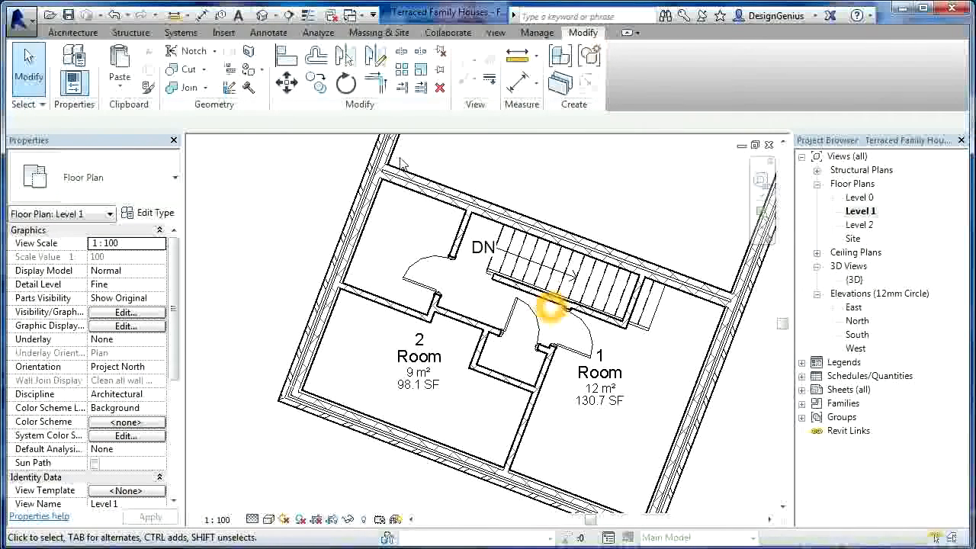
Step: Start placing a component and browse the loadable UK families to the Plumbing, Architectural, Fixtures, Bathtubs folder
{"action": "scroll", "coordinate": [404, 164], "scroll_direction": "up", "scroll_amount": 1}
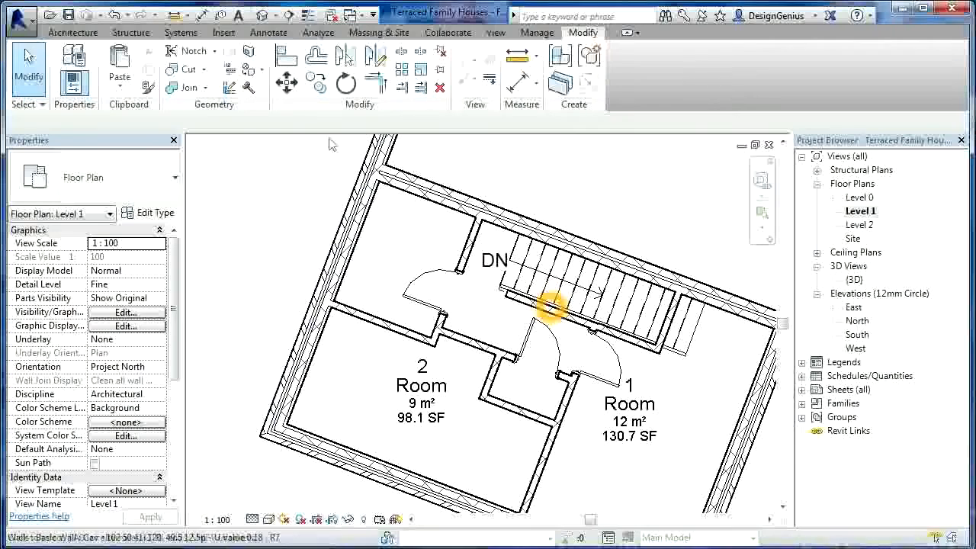
{"action": "left_click", "coordinate": [73, 32]}
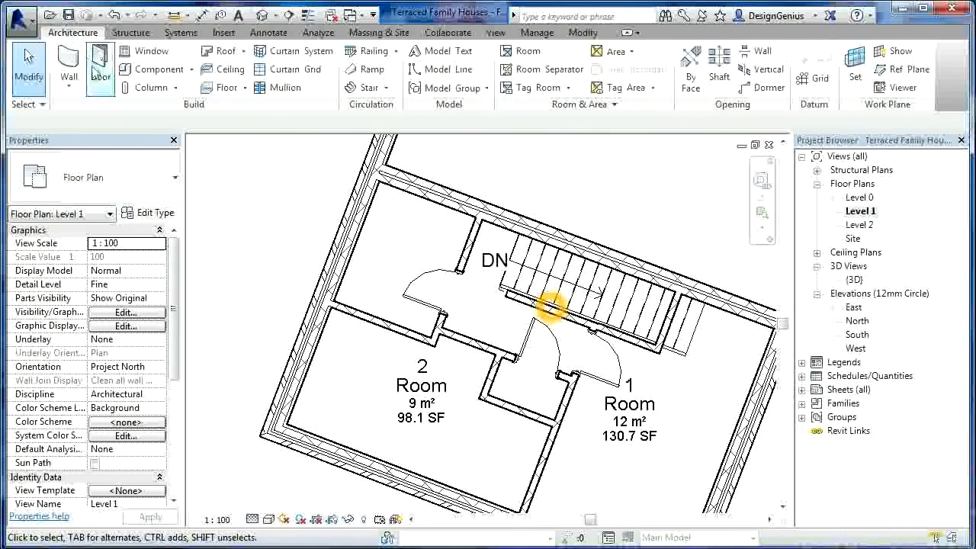
{"action": "left_click", "coordinate": [149, 69]}
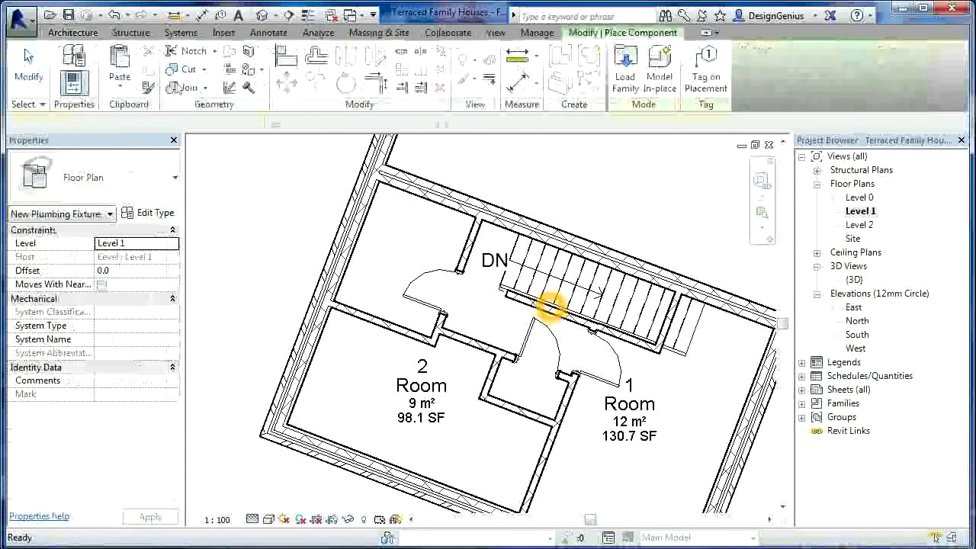
{"action": "left_click", "coordinate": [625, 72]}
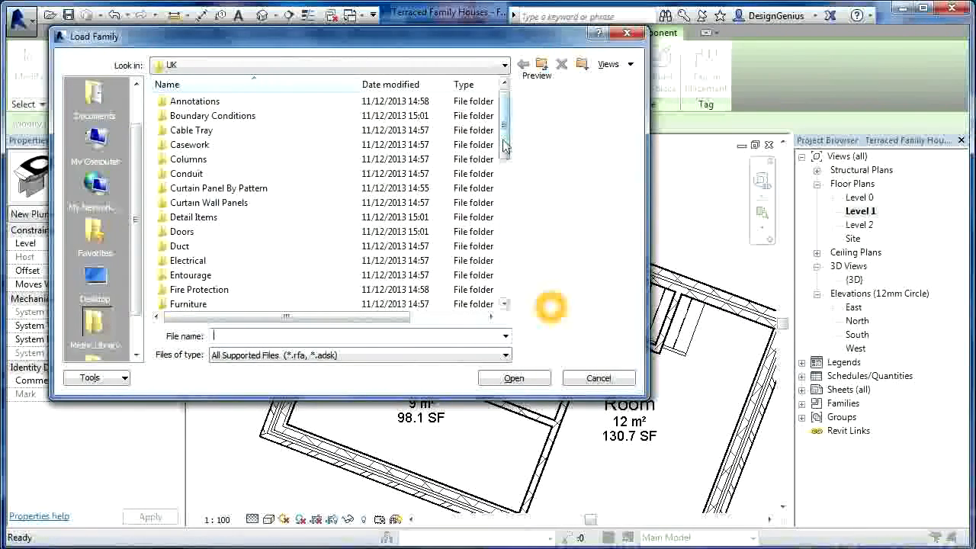
{"action": "mouse_move", "coordinate": [503, 146]}
{"action": "left_mouse_down"}
{"action": "mouse_move", "coordinate": [511, 273]}
{"action": "mouse_move", "coordinate": [511, 243]}
{"action": "left_mouse_up"}
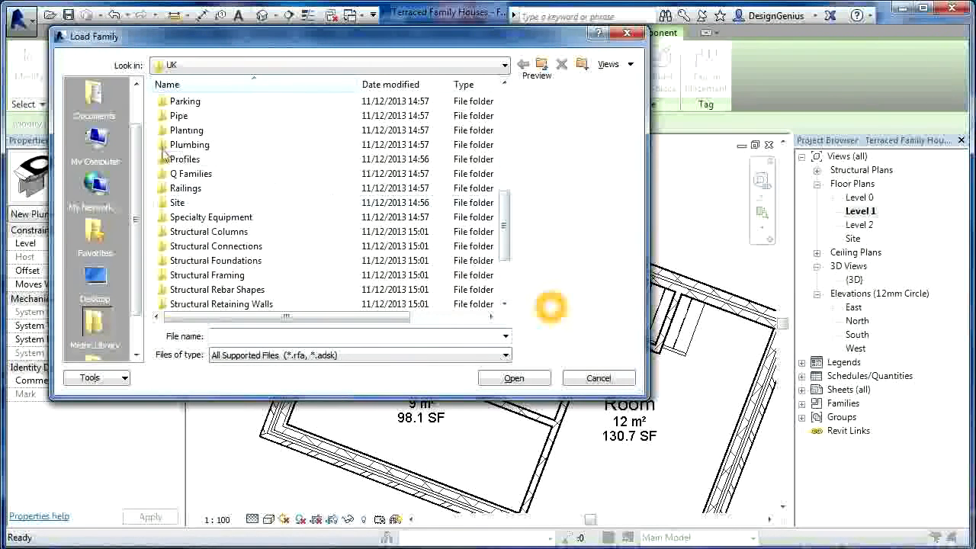
{"action": "double_click", "coordinate": [169, 145]}
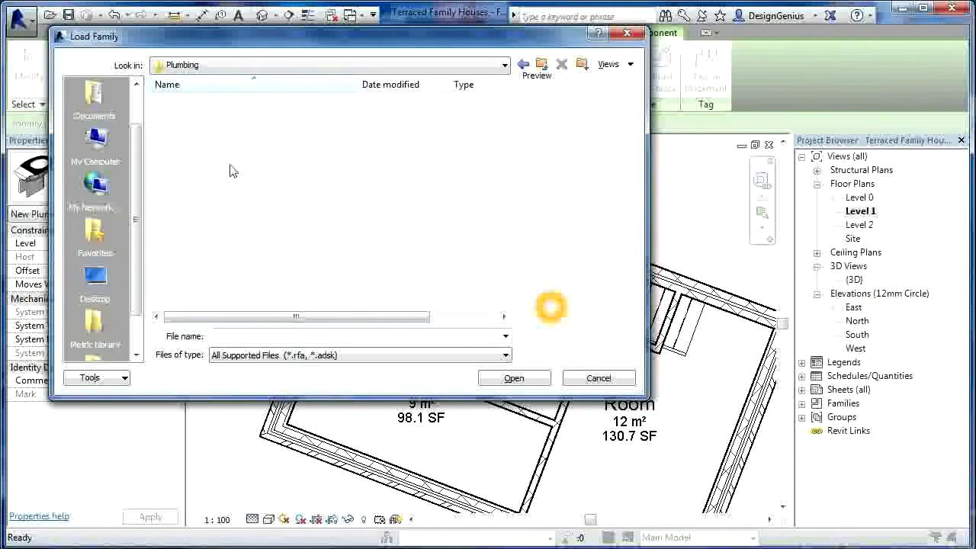
{"action": "double_click", "coordinate": [167, 105]}
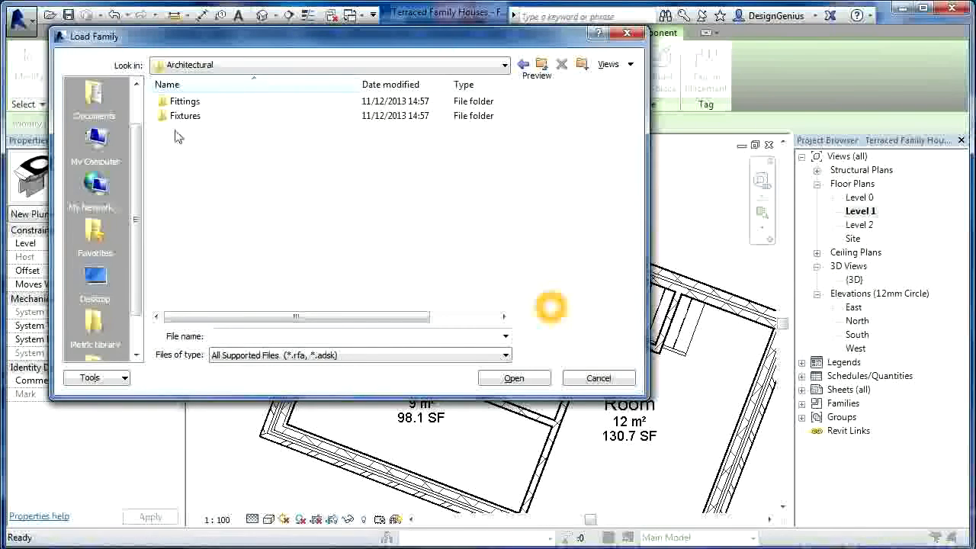
{"action": "double_click", "coordinate": [176, 116]}
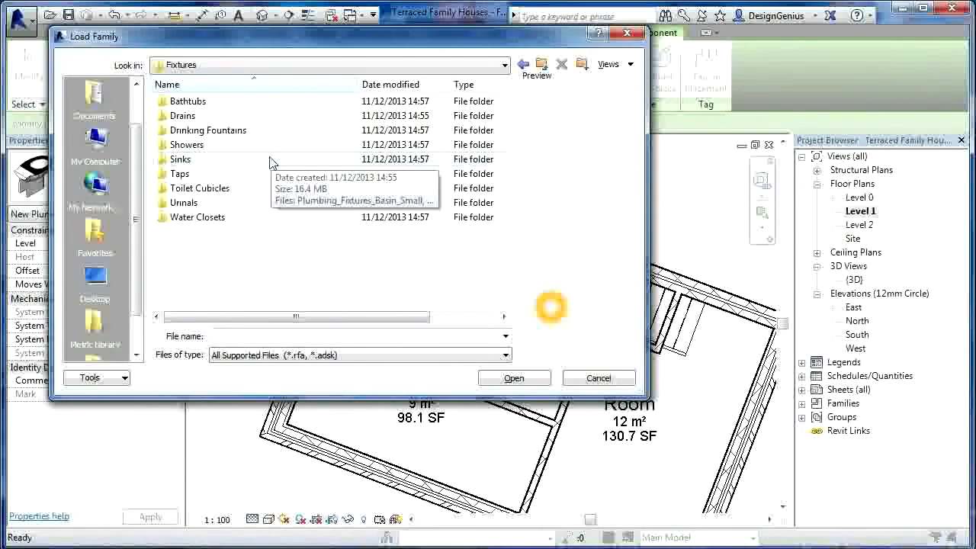
{"action": "double_click", "coordinate": [181, 104]}
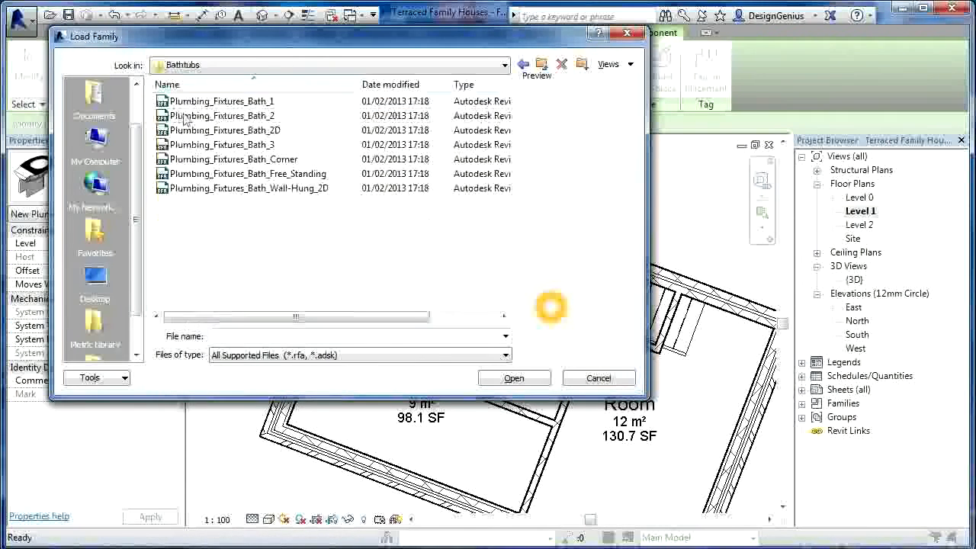
Step: Preview the bathtub families and load Plumbing_Fixtures_Bath_1 into the project
{"action": "left_click", "coordinate": [237, 106]}
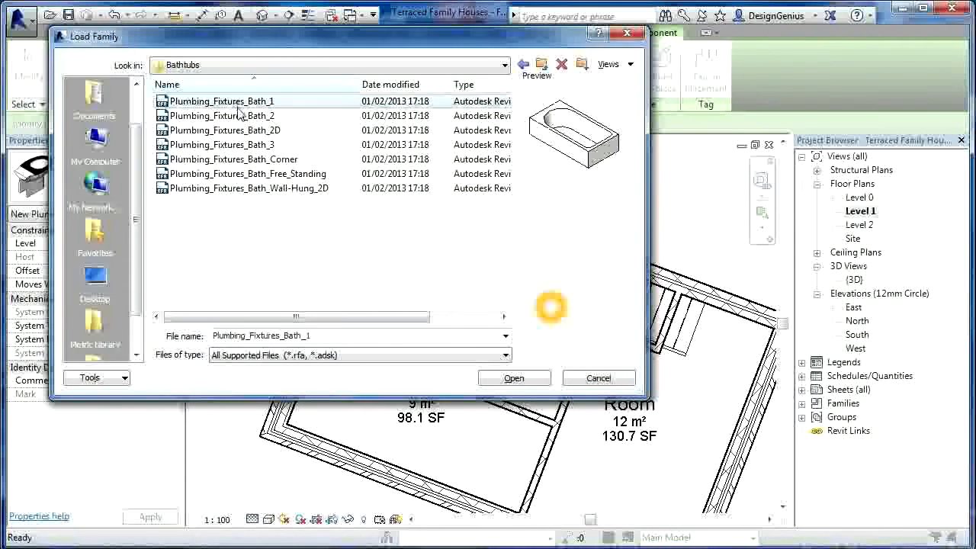
{"action": "left_click", "coordinate": [243, 116]}
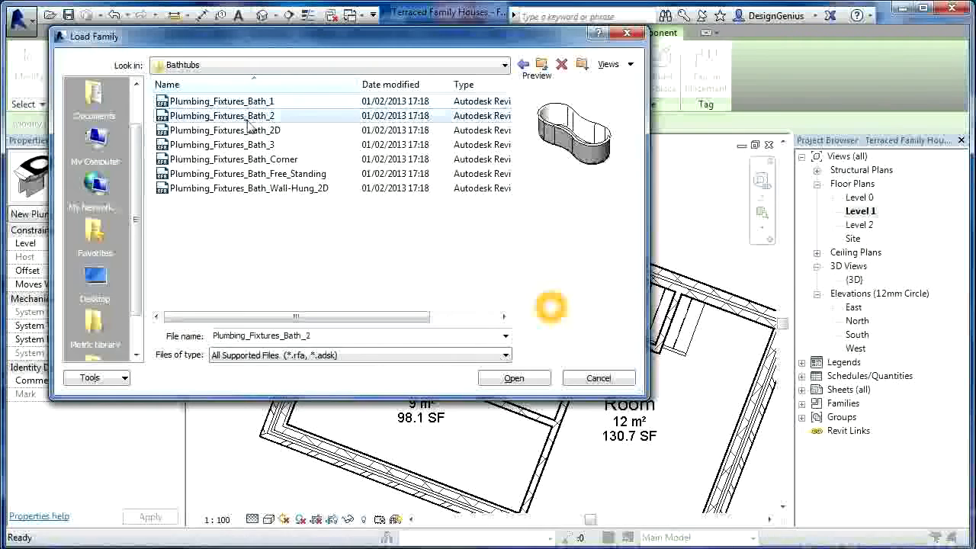
{"action": "left_click", "coordinate": [253, 135]}
{"action": "left_click", "coordinate": [255, 147]}
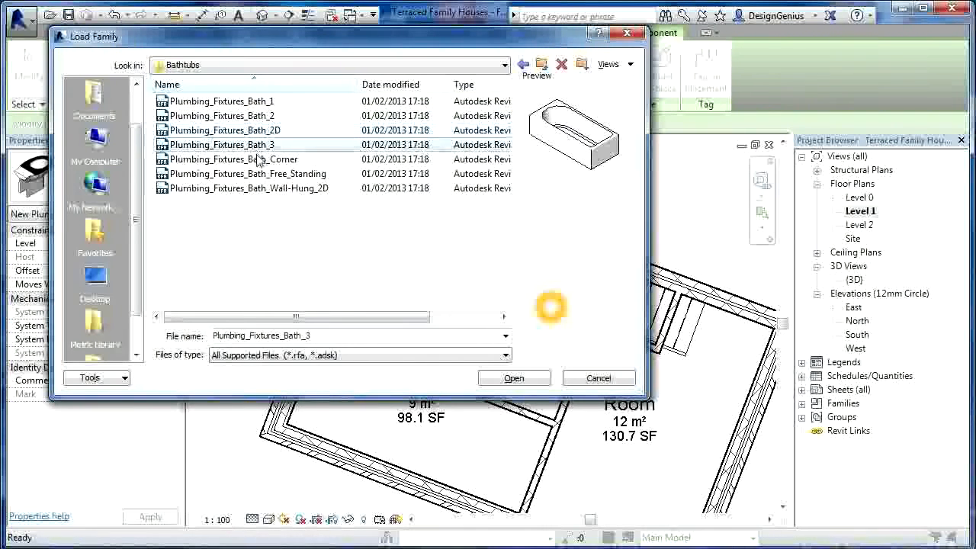
{"action": "left_click", "coordinate": [254, 160]}
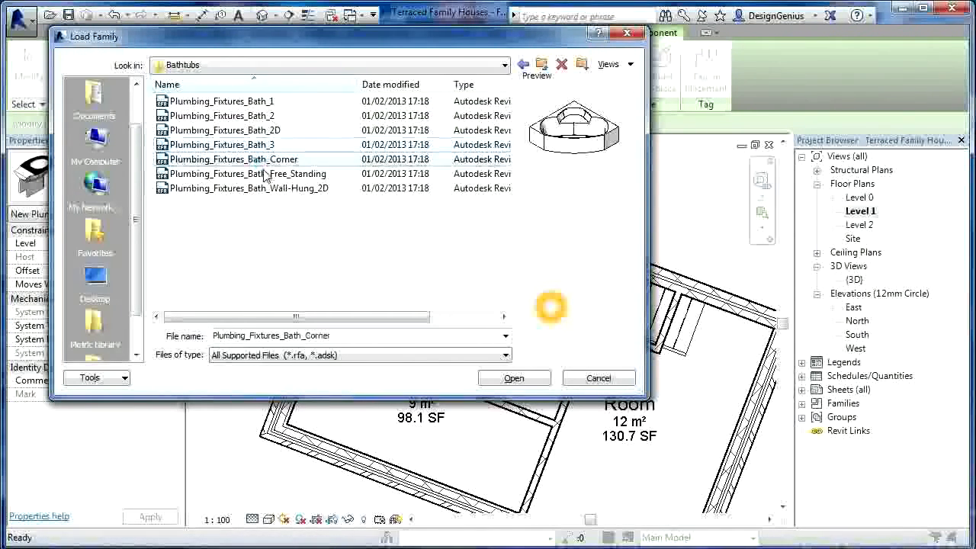
{"action": "left_click", "coordinate": [297, 190]}
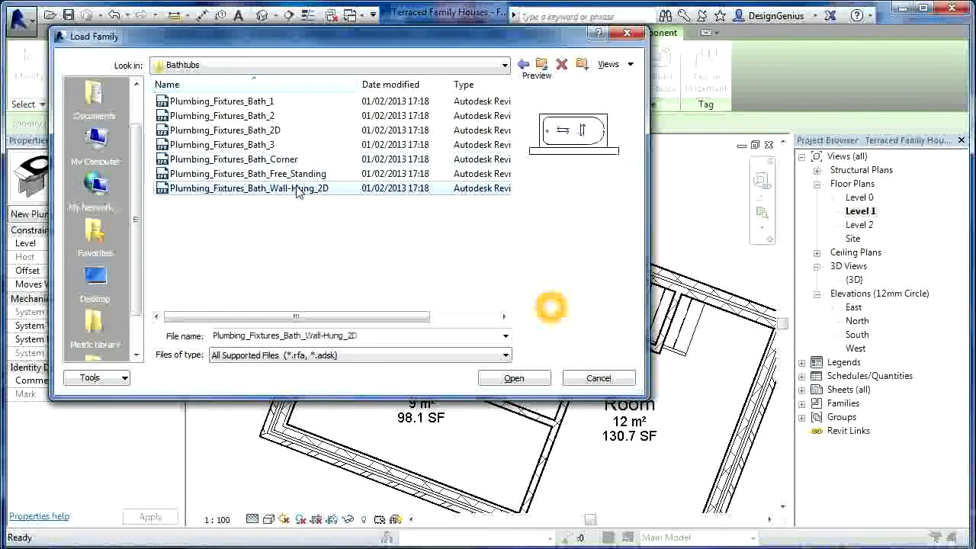
{"action": "left_click", "coordinate": [221, 106]}
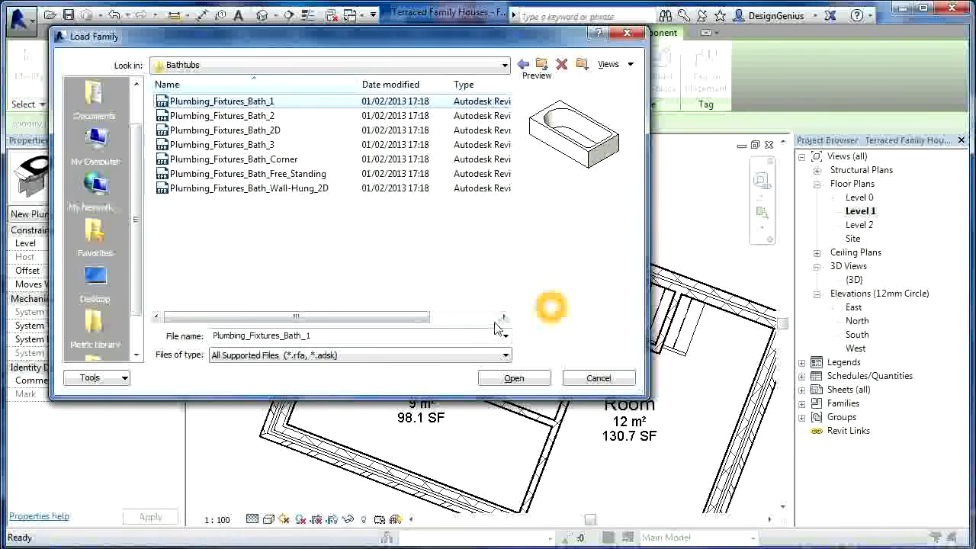
{"action": "left_click", "coordinate": [514, 379]}
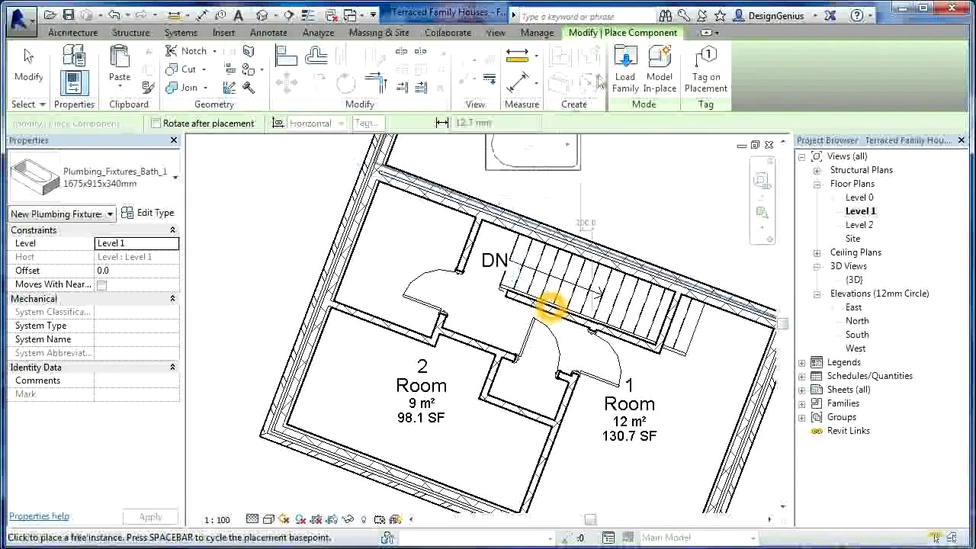
Step: Load the Plumbing_Fixtures_Bath_3 family from the Plumbing, Architectural, Fixtures, Bathtubs folder of the UK library
{"action": "left_click", "coordinate": [625, 72]}
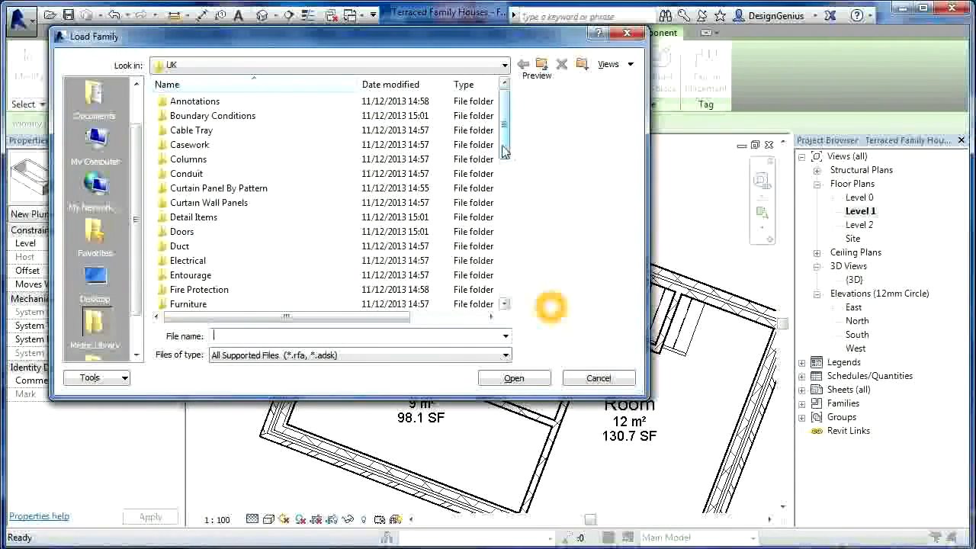
{"action": "left_click_drag", "start_coordinate": [503, 151], "coordinate": [505, 211]}
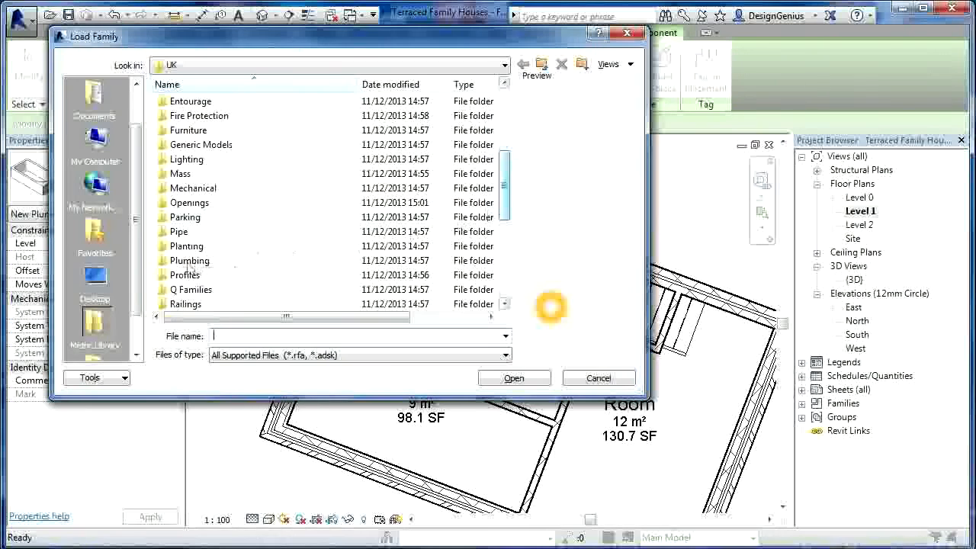
{"action": "double_click", "coordinate": [173, 263]}
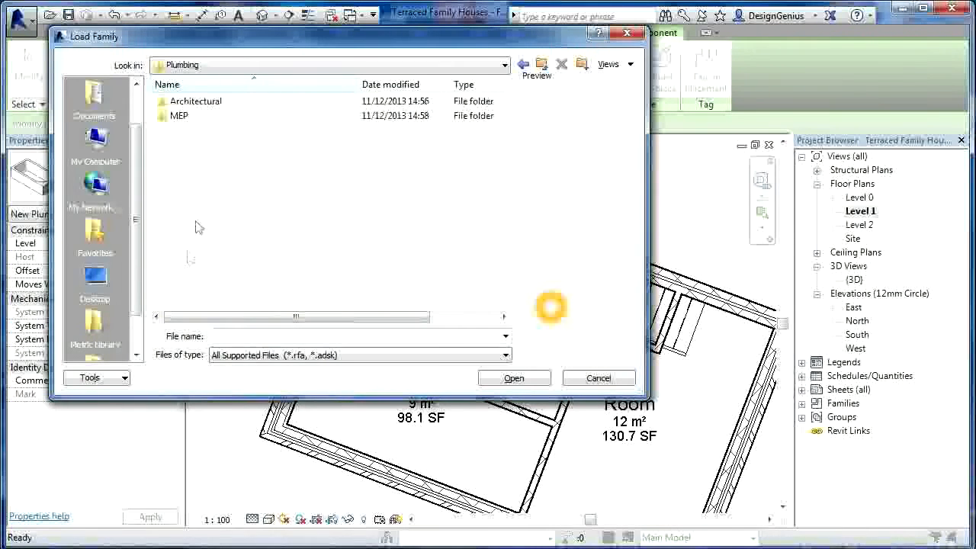
{"action": "double_click", "coordinate": [164, 102]}
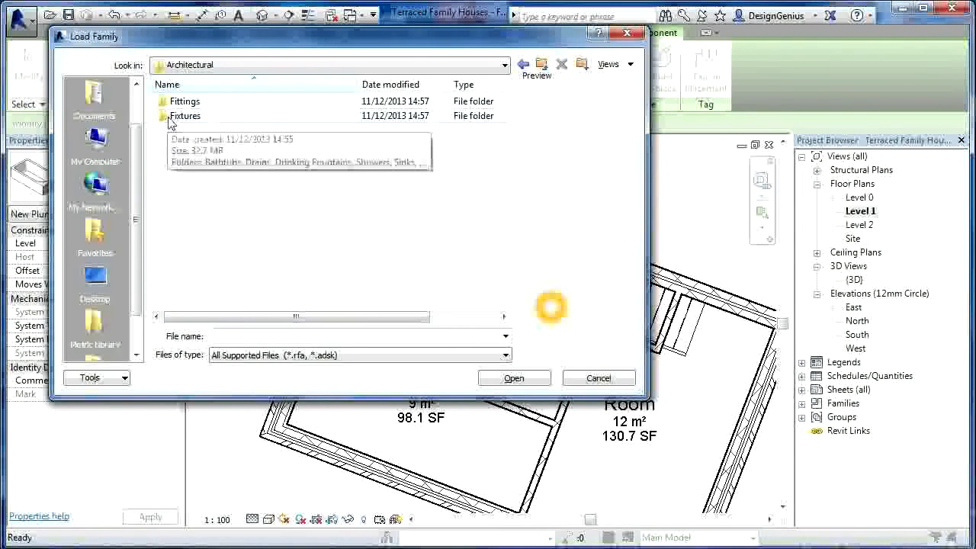
{"action": "double_click", "coordinate": [167, 118]}
{"action": "double_click", "coordinate": [168, 102]}
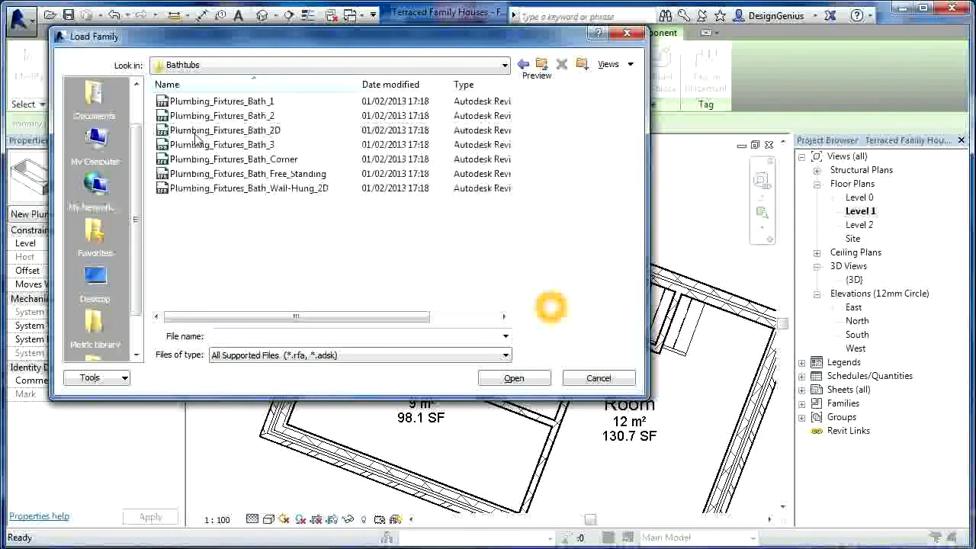
{"action": "left_click", "coordinate": [183, 118]}
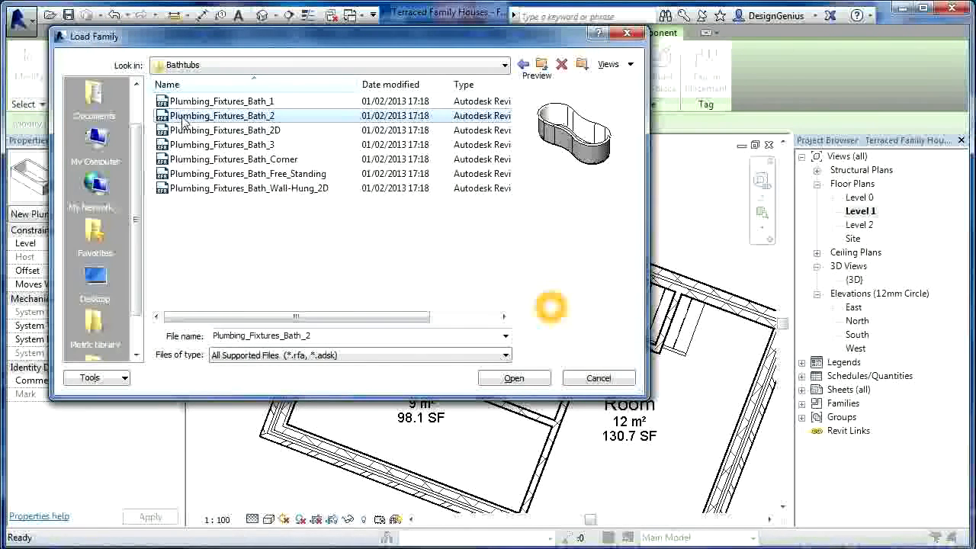
{"action": "left_click", "coordinate": [191, 132]}
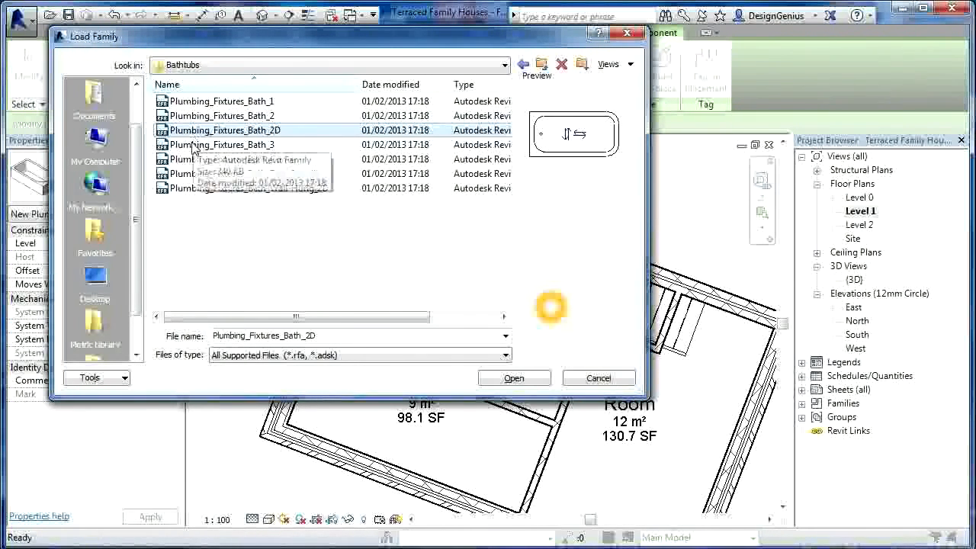
{"action": "left_click", "coordinate": [193, 146]}
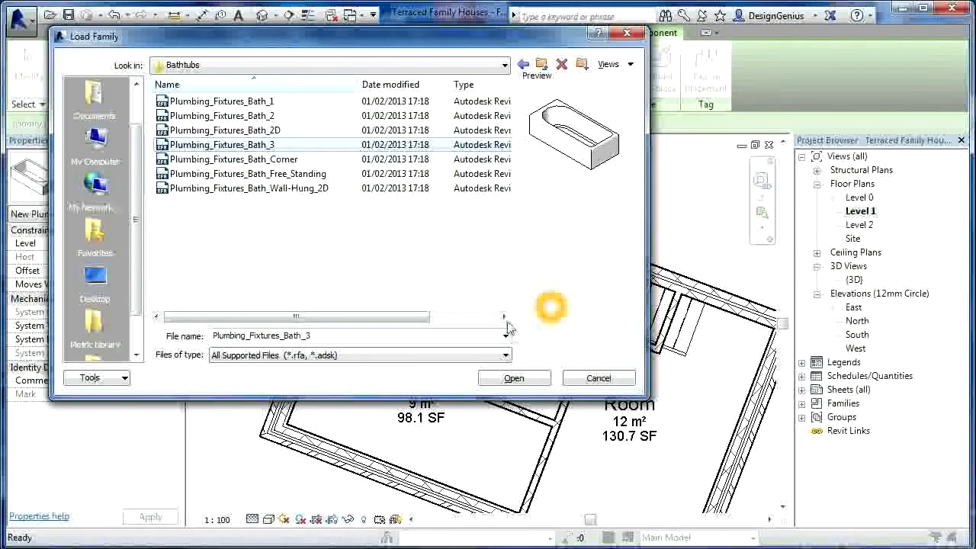
{"action": "left_click", "coordinate": [520, 379]}
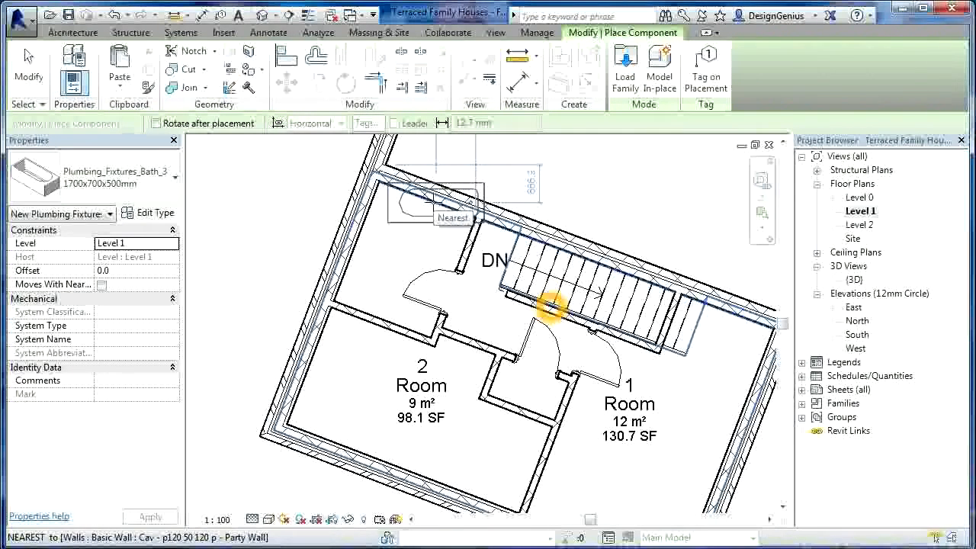
Step: Place the 1700x700x500mm Bath_3 tub in the bathroom, rotated parallel to the party wall and near the outer wall corner
{"action": "key", "text": "space"}
{"action": "key", "text": "space"}
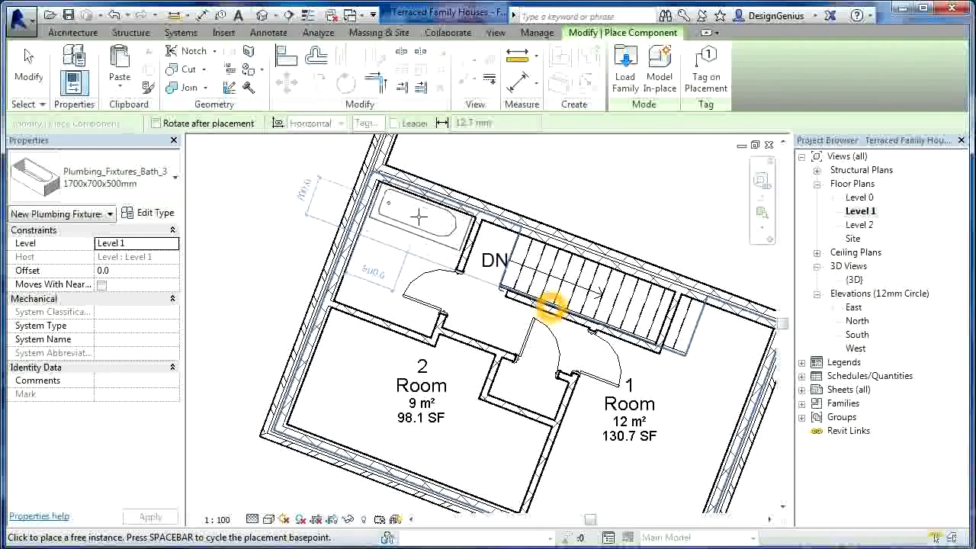
{"action": "left_click", "coordinate": [418, 218]}
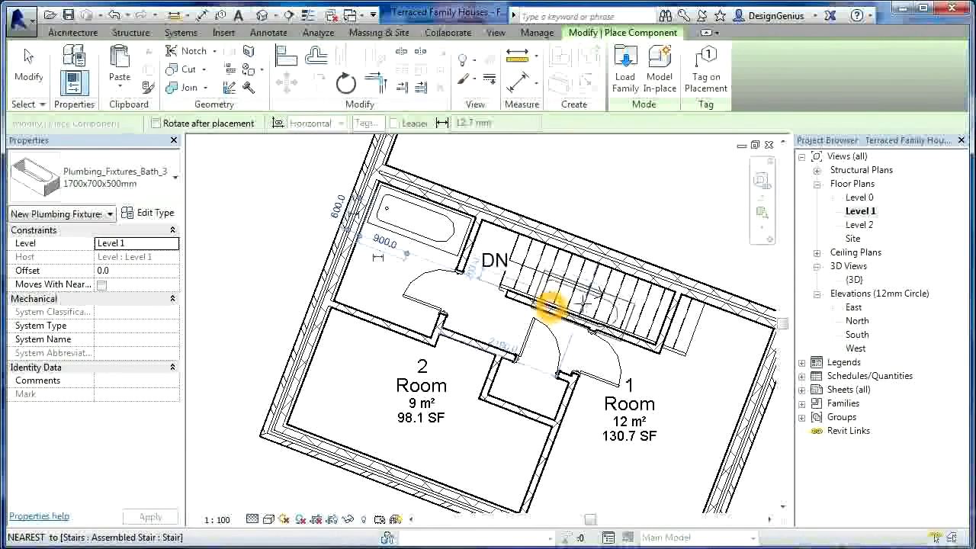
{"action": "key", "text": "Escape"}
{"action": "key", "text": "Escape"}
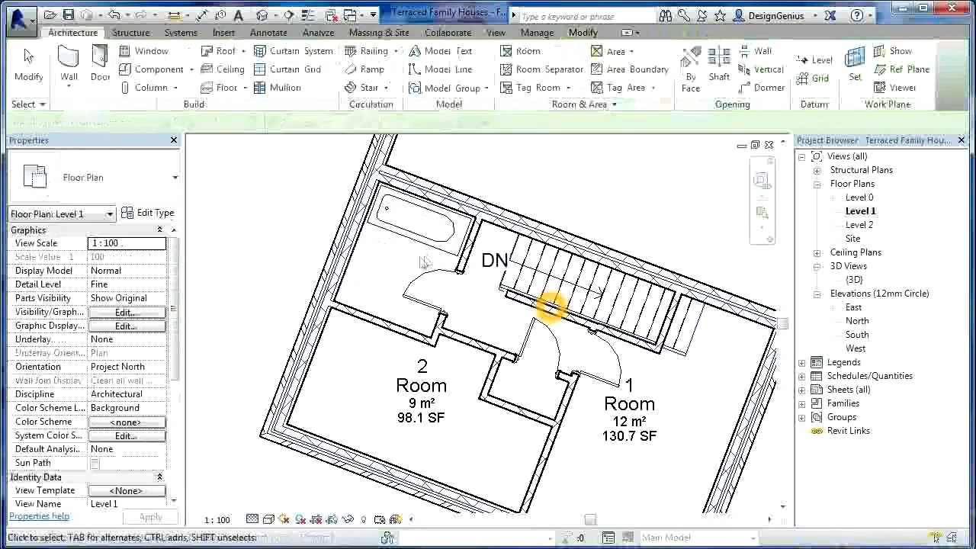
Step: Move the bath tight into the corner between the party wall and the outer cavity wall
{"action": "scroll", "coordinate": [551, 307], "scroll_direction": "up", "scroll_amount": 2}
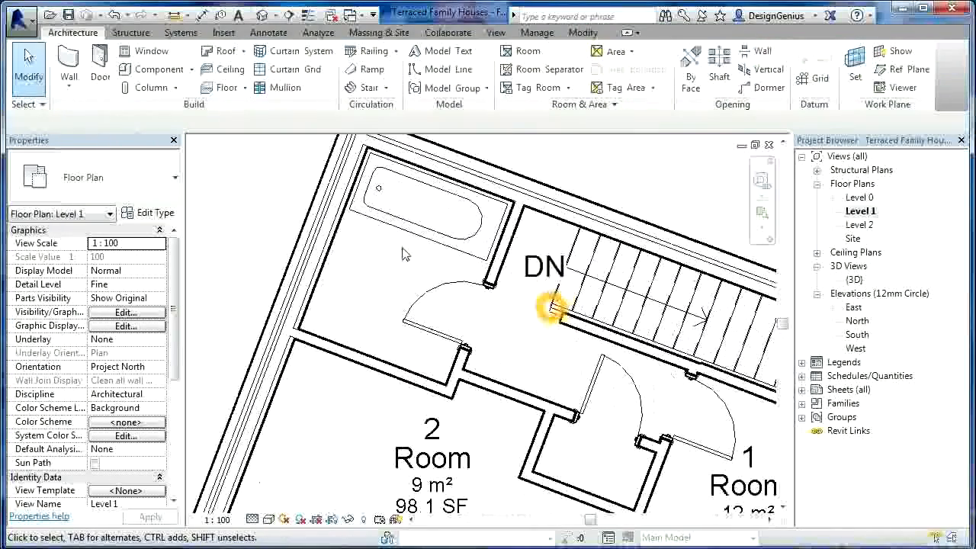
{"action": "scroll", "coordinate": [397, 177], "scroll_direction": "up", "scroll_amount": 1}
{"action": "left_click", "coordinate": [398, 168]}
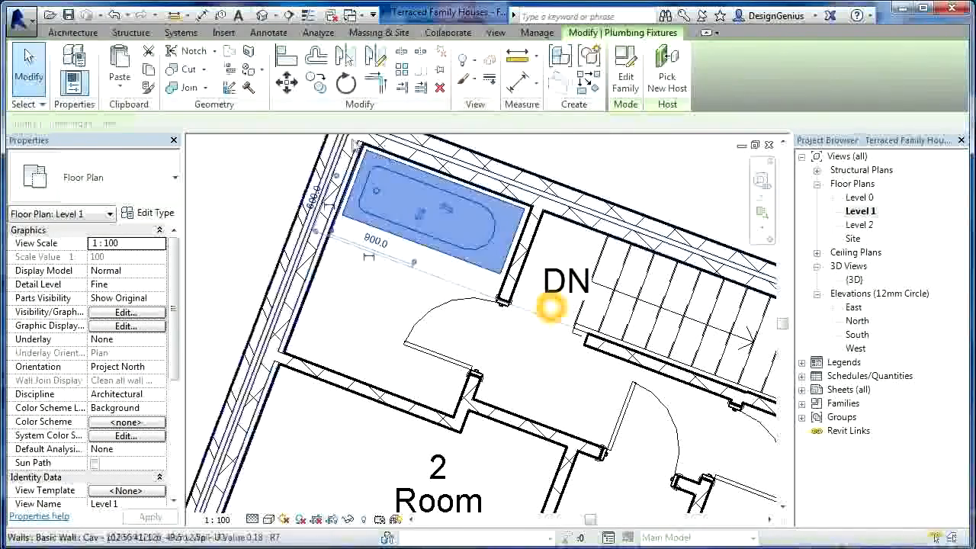
{"action": "scroll", "coordinate": [398, 167], "scroll_direction": "up", "scroll_amount": 3}
{"action": "left_click", "coordinate": [287, 83]}
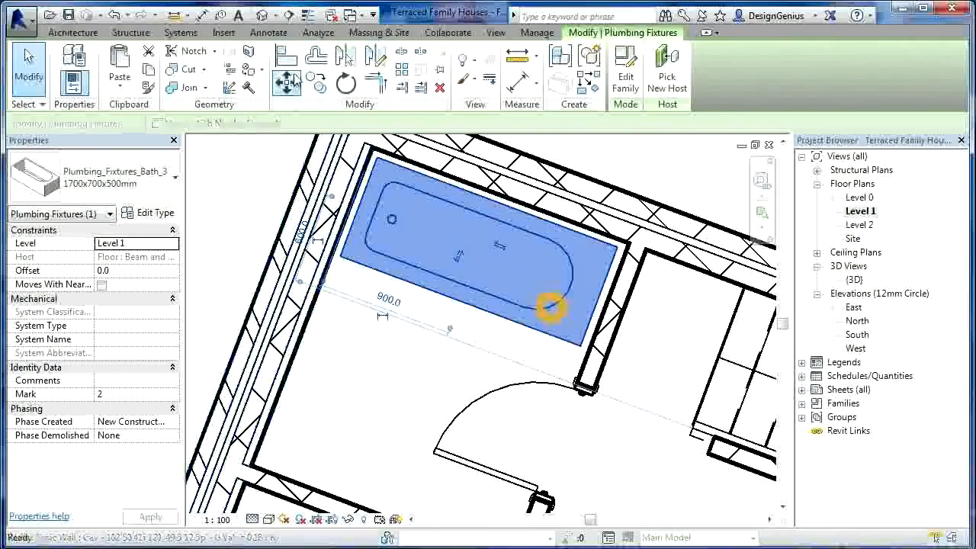
{"action": "left_click", "coordinate": [371, 148]}
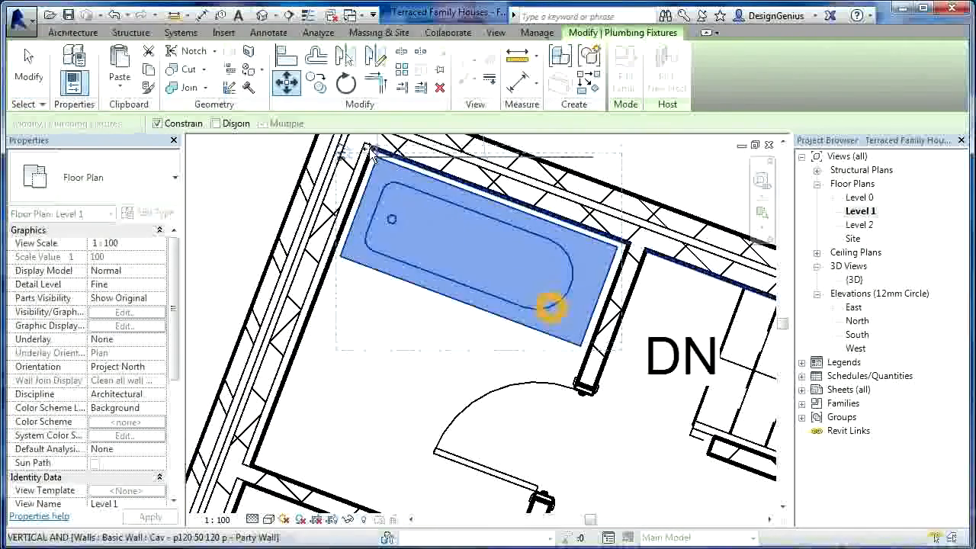
{"action": "left_click", "coordinate": [380, 153]}
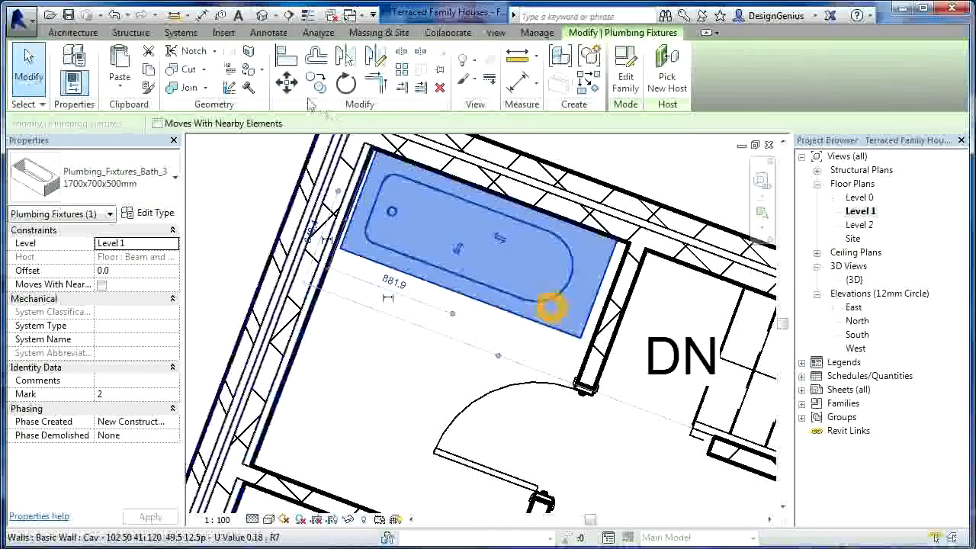
{"action": "key", "text": "m"}
{"action": "key", "text": "v"}
{"action": "left_click", "coordinate": [379, 149]}
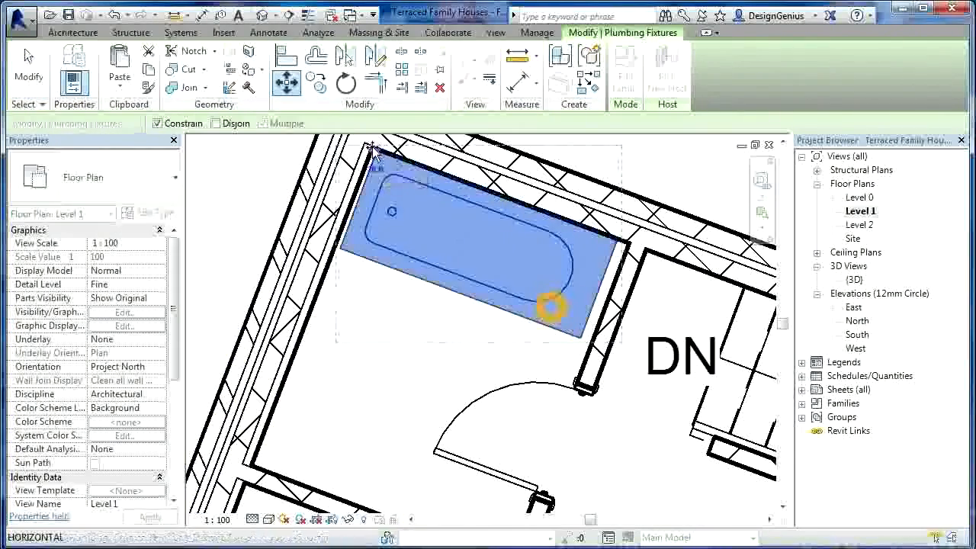
{"action": "left_click", "coordinate": [373, 148]}
{"action": "key", "text": "Escape"}
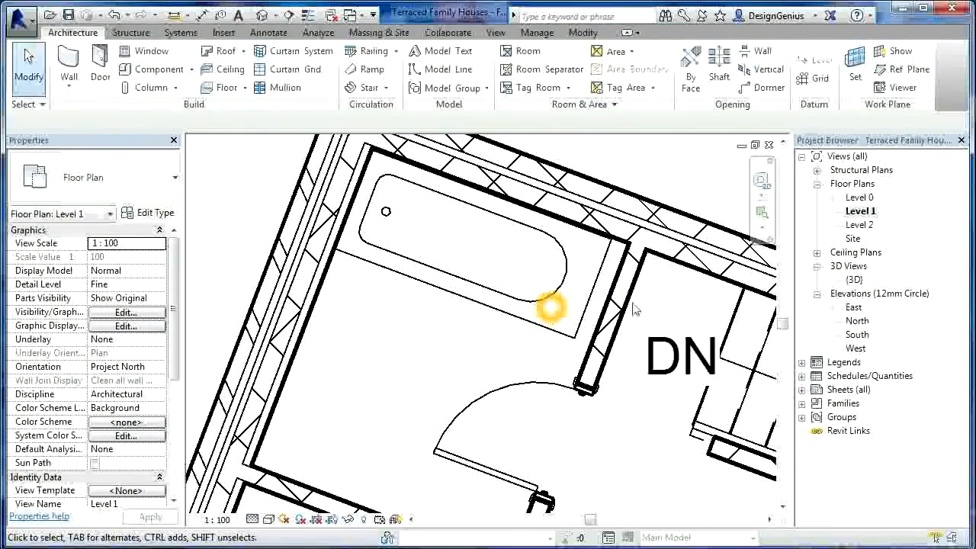
Step: Move the bathroom partition beside the stairs so its face meets the end of the bath
{"action": "left_click", "coordinate": [630, 279]}
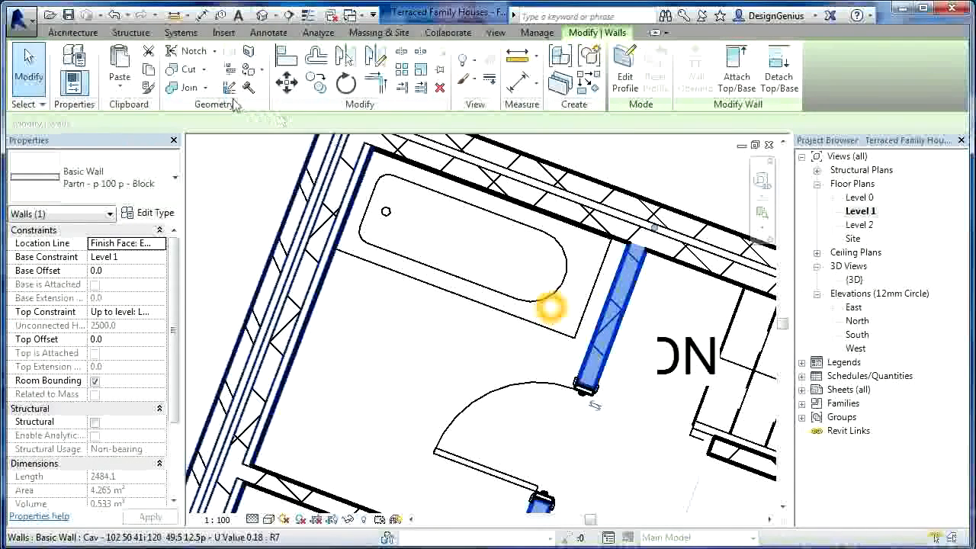
{"action": "left_click", "coordinate": [288, 85]}
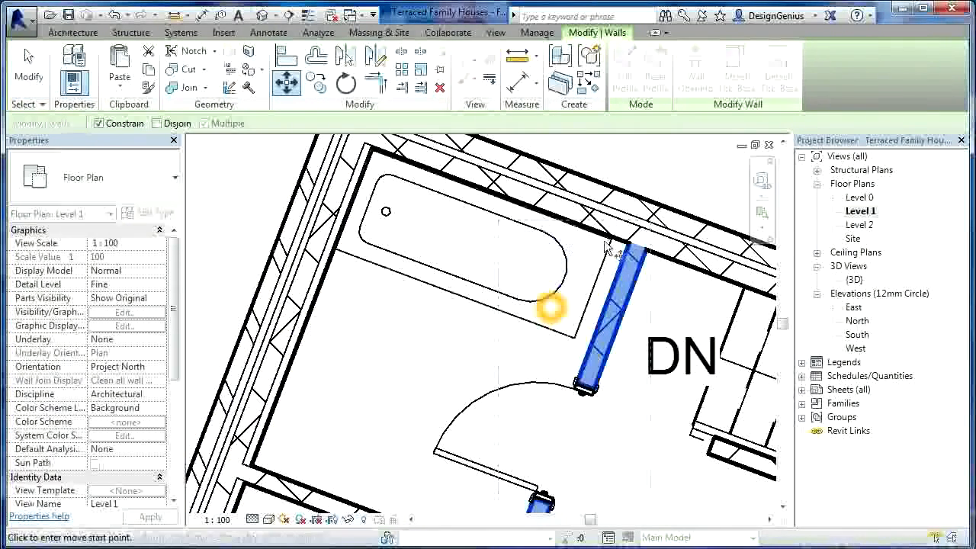
{"action": "left_click", "coordinate": [630, 248]}
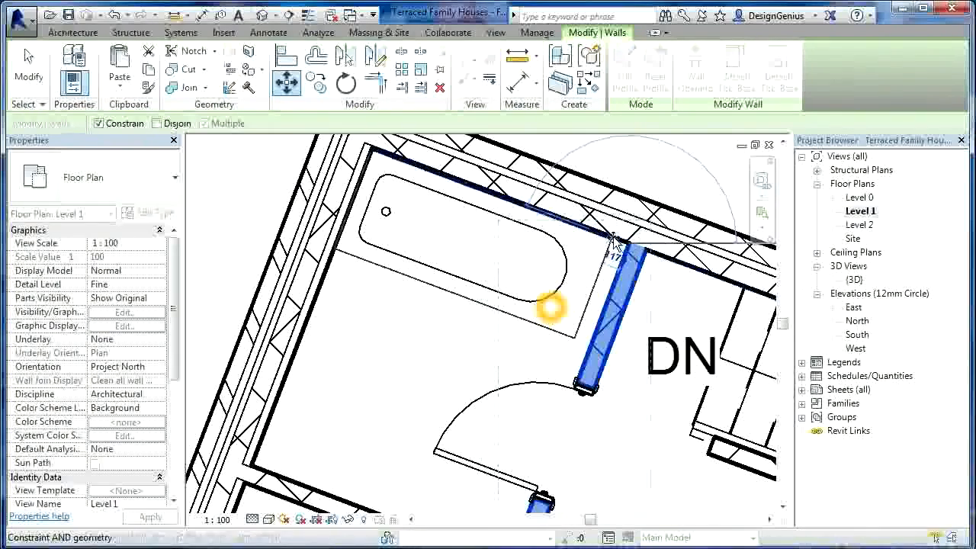
{"action": "left_click", "coordinate": [615, 242]}
{"action": "scroll", "coordinate": [644, 292], "scroll_direction": "down", "scroll_amount": 3}
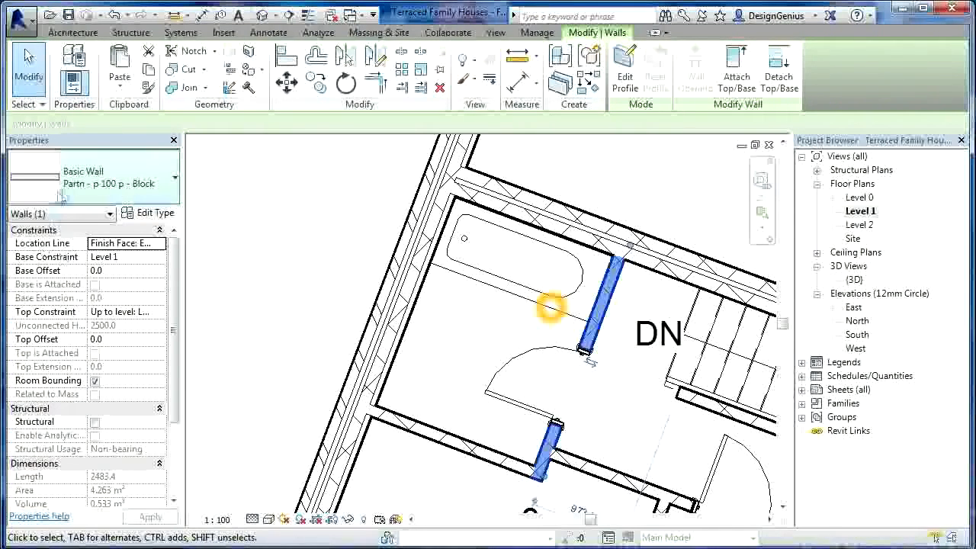
{"action": "key", "text": "Escape"}
Step: Place a 540x360x410mm Plumbing_Fixtures_WC against the bathroom's outer wall, between the bath and the bedroom partition
{"action": "left_click", "coordinate": [153, 71]}
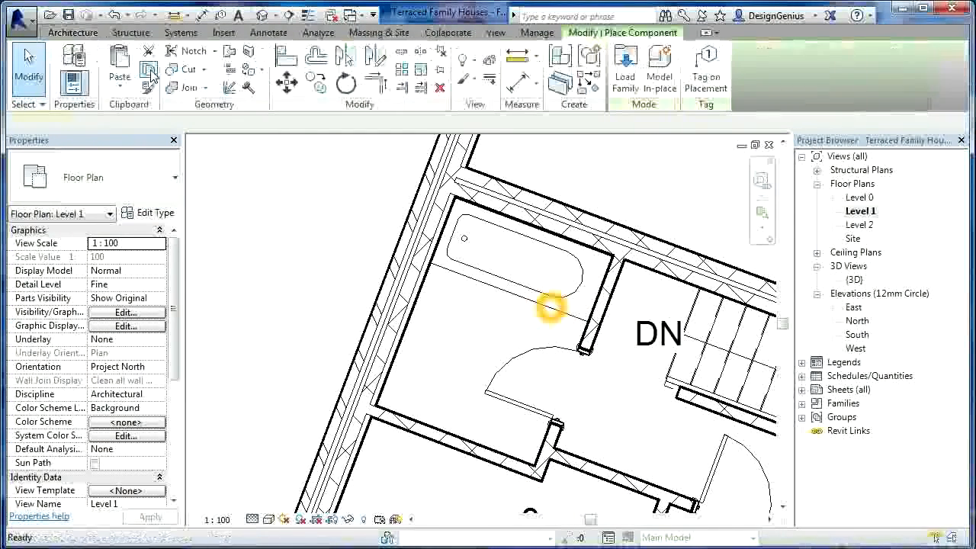
{"action": "left_click", "coordinate": [85, 177]}
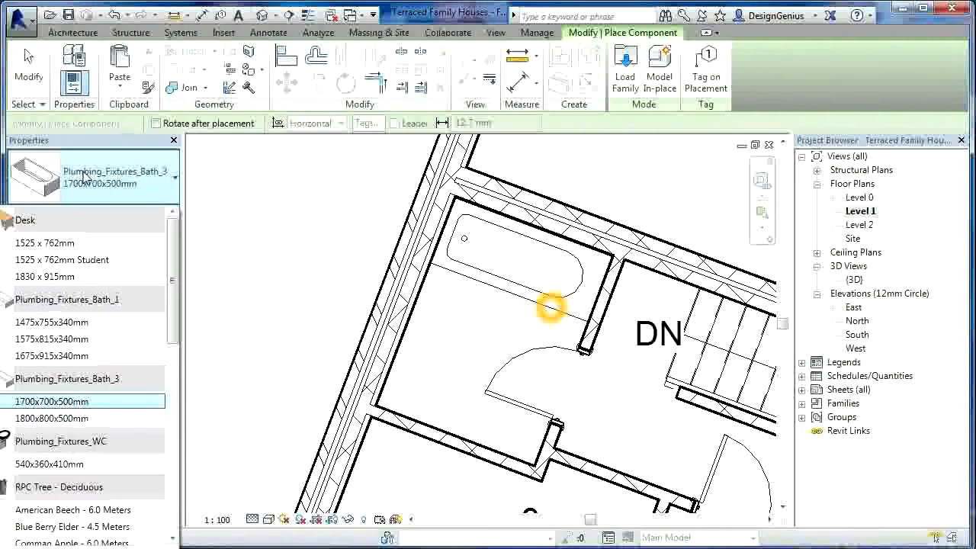
{"action": "left_click", "coordinate": [64, 466]}
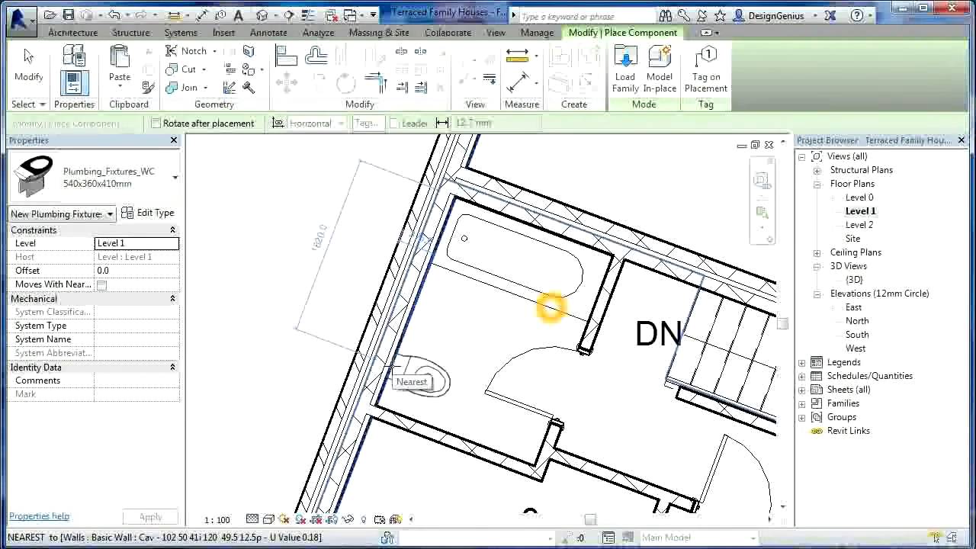
{"action": "left_click", "coordinate": [403, 369]}
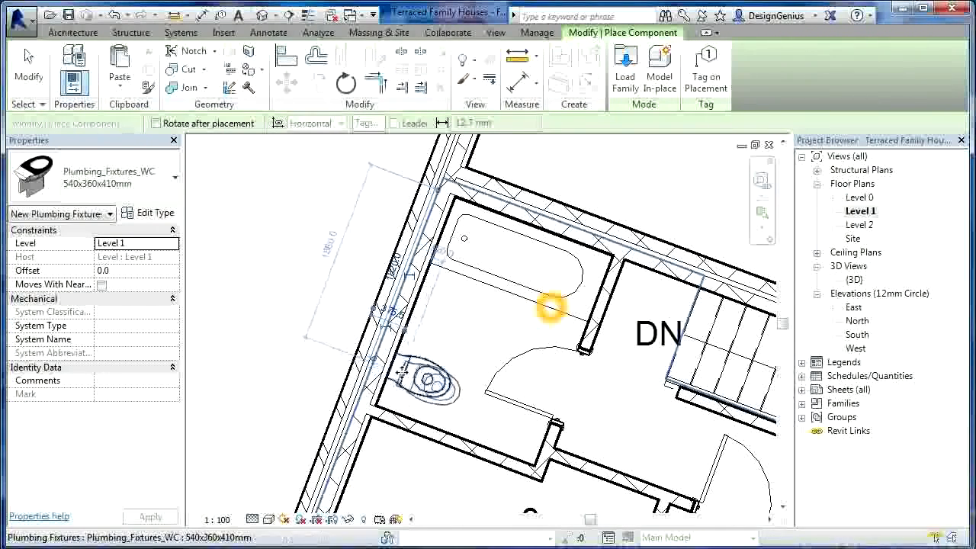
{"action": "key", "text": "Escape"}
{"action": "key", "text": "Escape"}
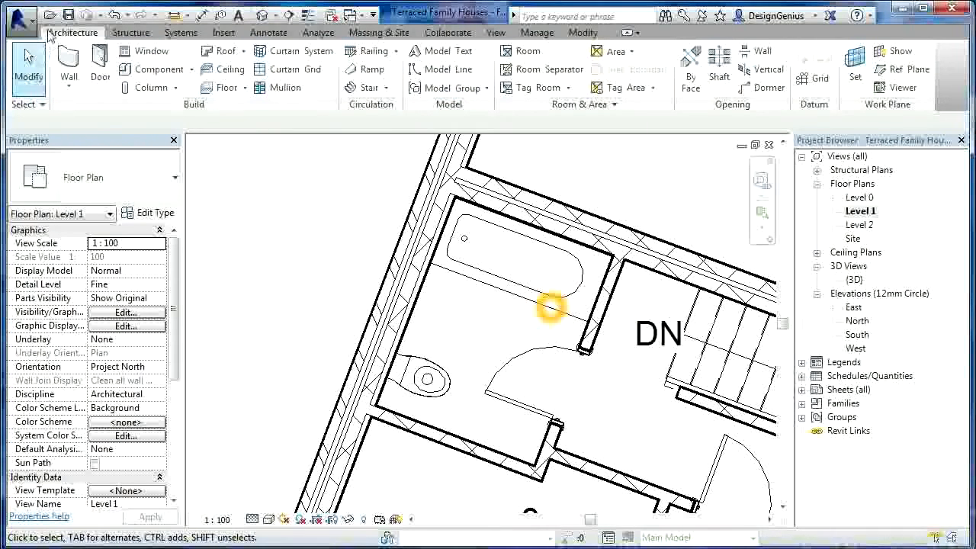
Step: Start placing a component and browse the UK family library to Plumbing > Architectural > Fixtures > Sinks for a bathroom basin
{"action": "left_click", "coordinate": [149, 76]}
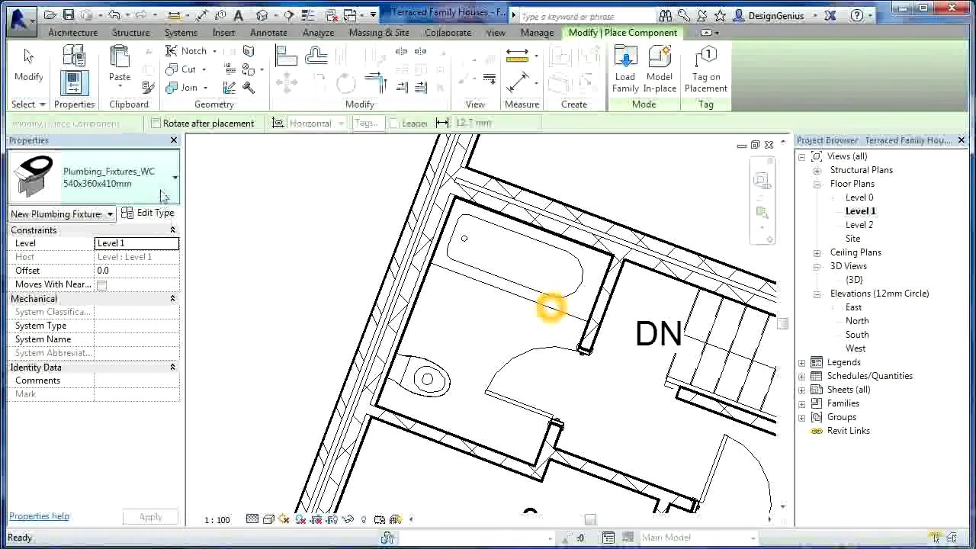
{"action": "left_click", "coordinate": [169, 190]}
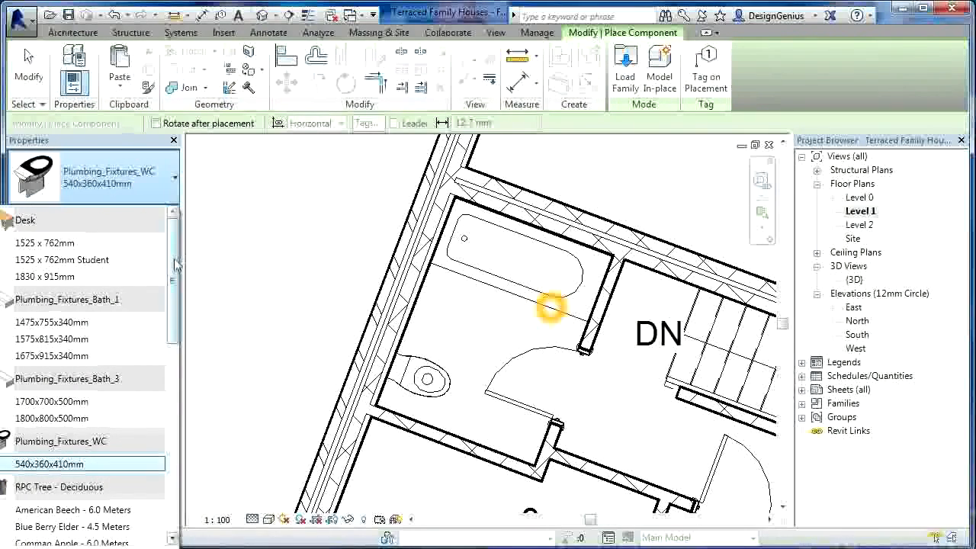
{"action": "mouse_move", "coordinate": [175, 265]}
{"action": "left_mouse_down"}
{"action": "mouse_move", "coordinate": [176, 404]}
{"action": "mouse_move", "coordinate": [174, 263]}
{"action": "left_mouse_up"}
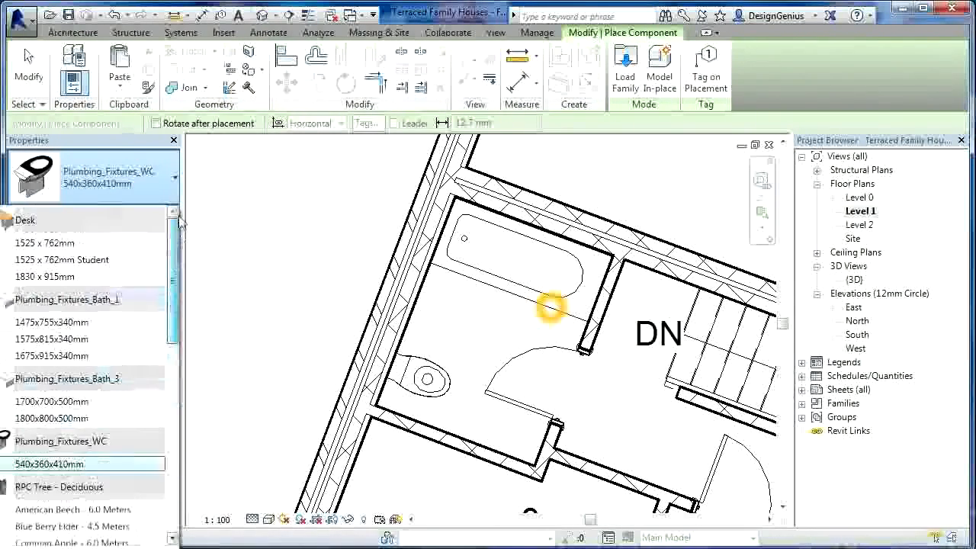
{"action": "left_click", "coordinate": [628, 70]}
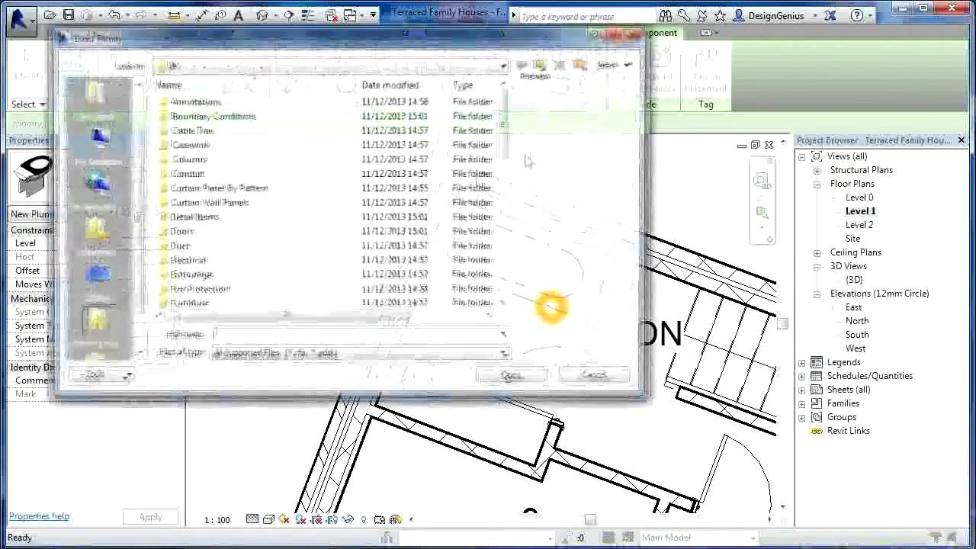
{"action": "left_click_drag", "start_coordinate": [511, 144], "coordinate": [509, 195]}
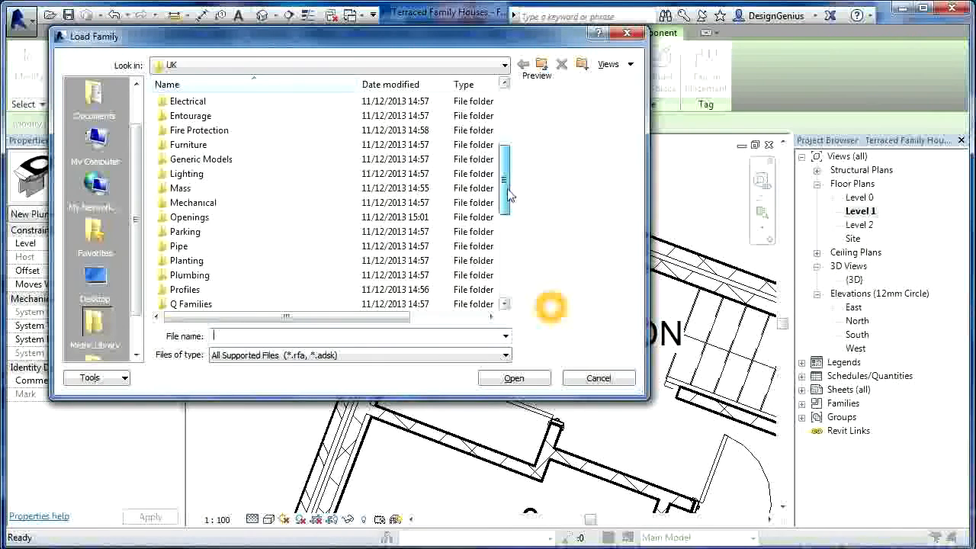
{"action": "double_click", "coordinate": [169, 275]}
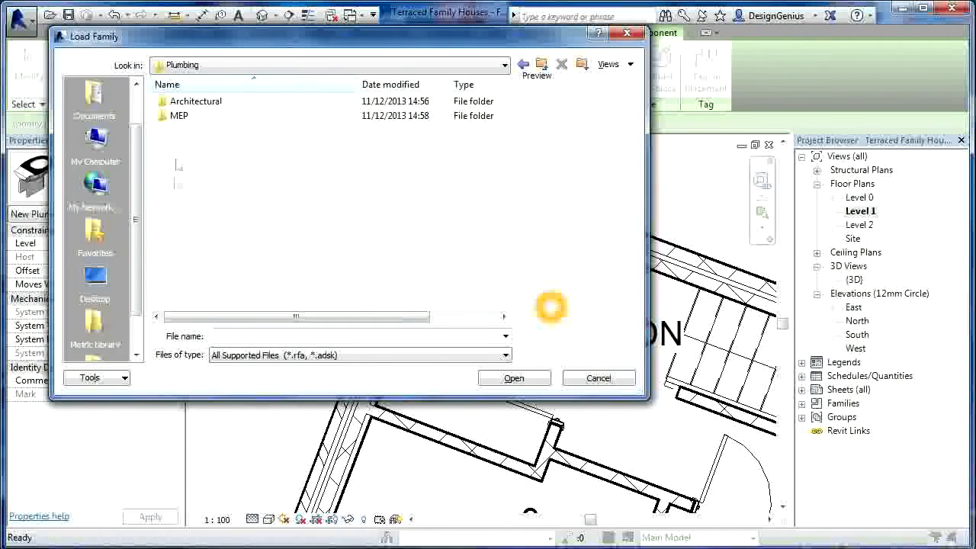
{"action": "double_click", "coordinate": [167, 102]}
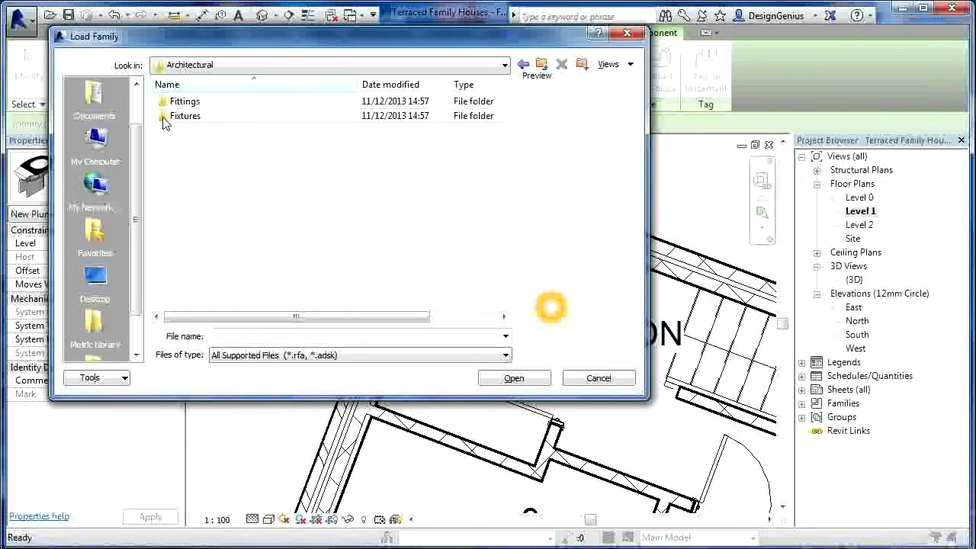
{"action": "double_click", "coordinate": [176, 116]}
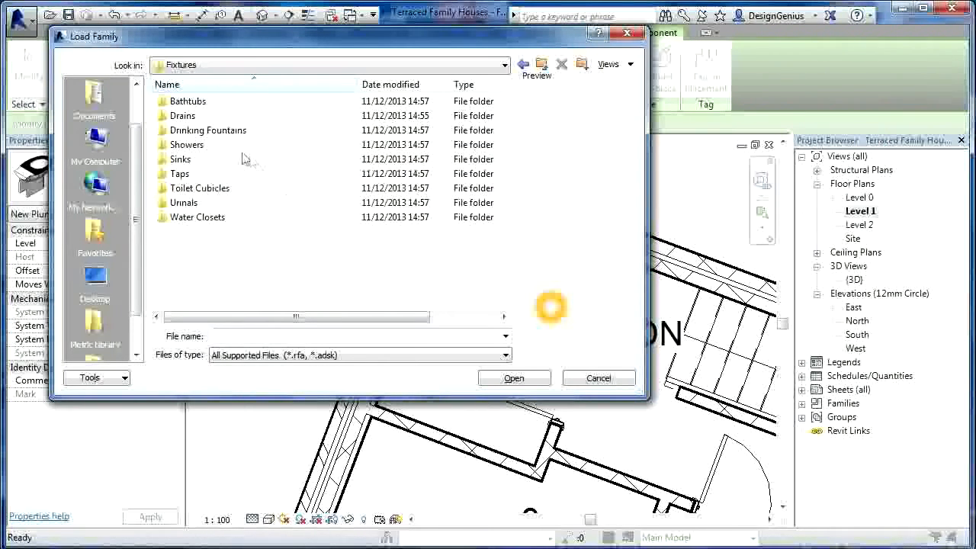
{"action": "double_click", "coordinate": [168, 160]}
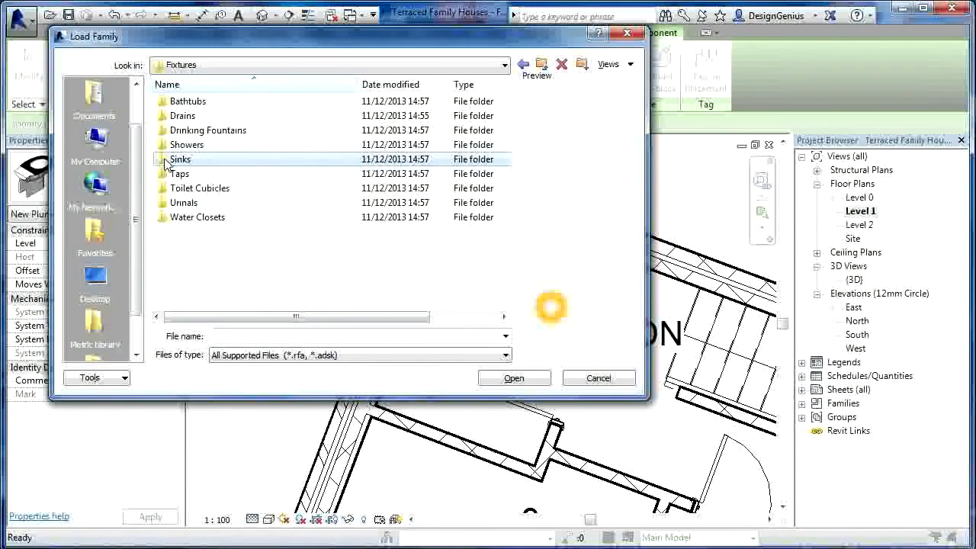
Step: Preview the small basin, vanity unit, double sink and glass bathroom sink families in the Sinks folder for a suitable basin
{"action": "left_click", "coordinate": [220, 101]}
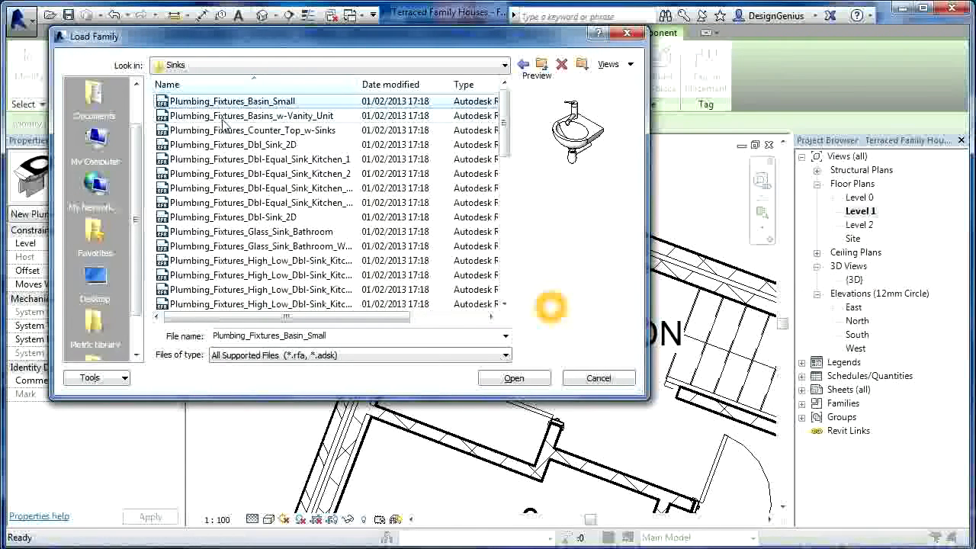
{"action": "left_click", "coordinate": [222, 118]}
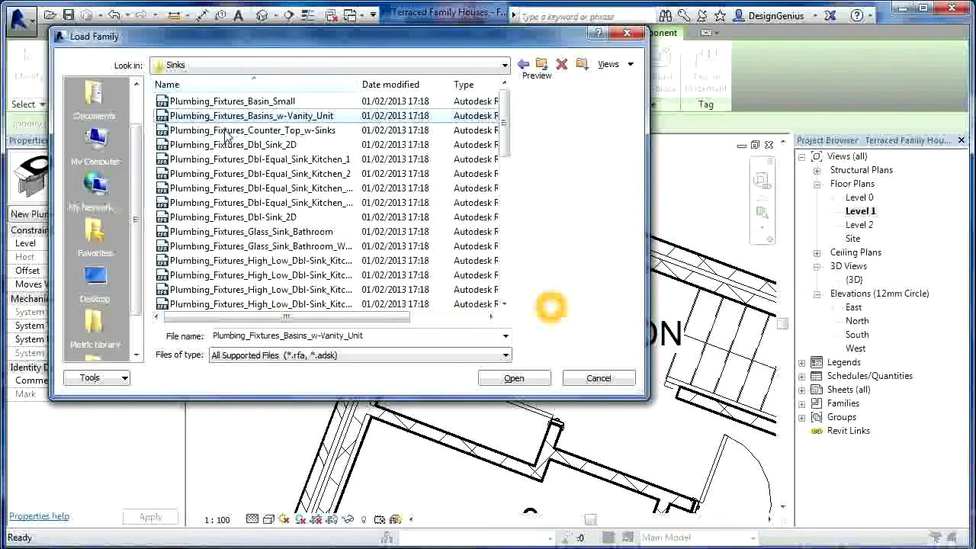
{"action": "left_click", "coordinate": [222, 131]}
{"action": "left_click", "coordinate": [226, 145]}
{"action": "left_click", "coordinate": [229, 159]}
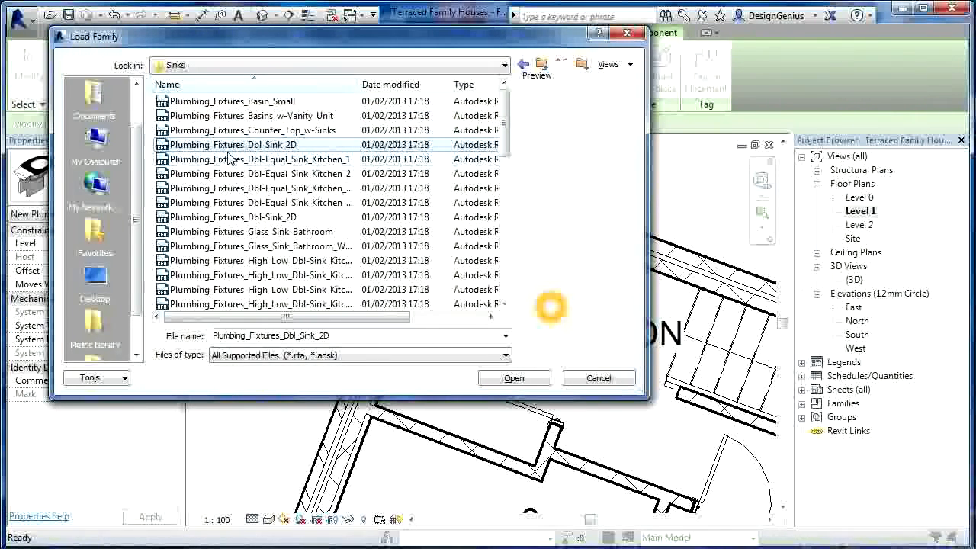
{"action": "left_click", "coordinate": [236, 173]}
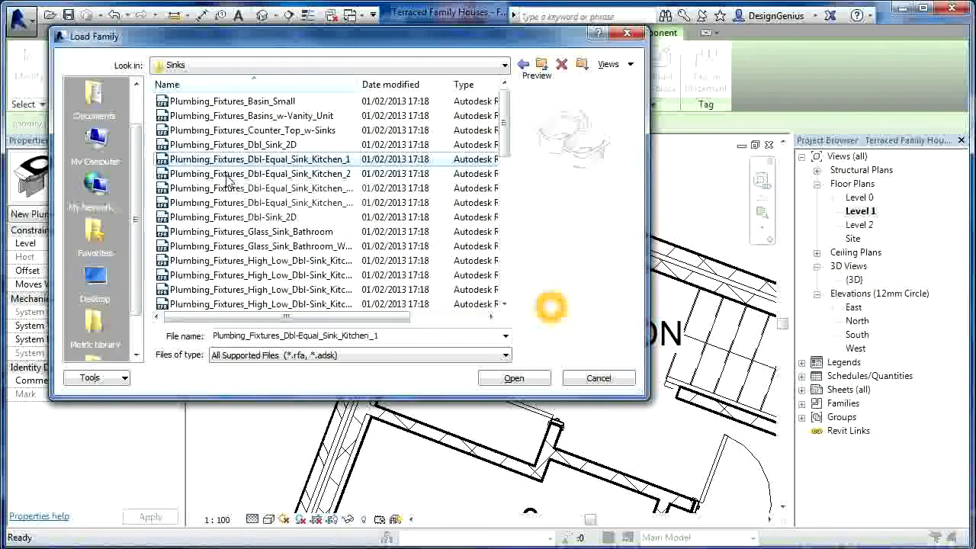
{"action": "left_click", "coordinate": [232, 189]}
{"action": "left_click", "coordinate": [243, 217]}
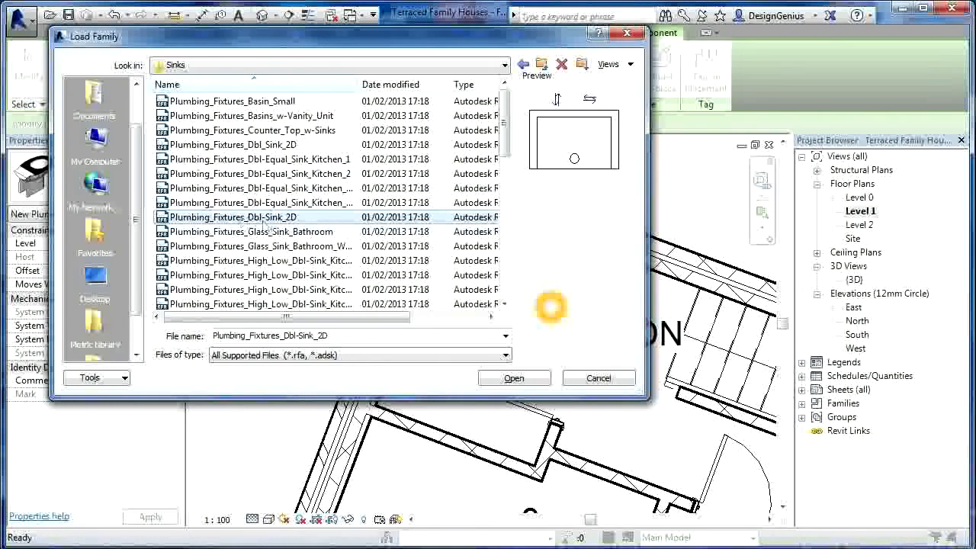
{"action": "left_click", "coordinate": [308, 232]}
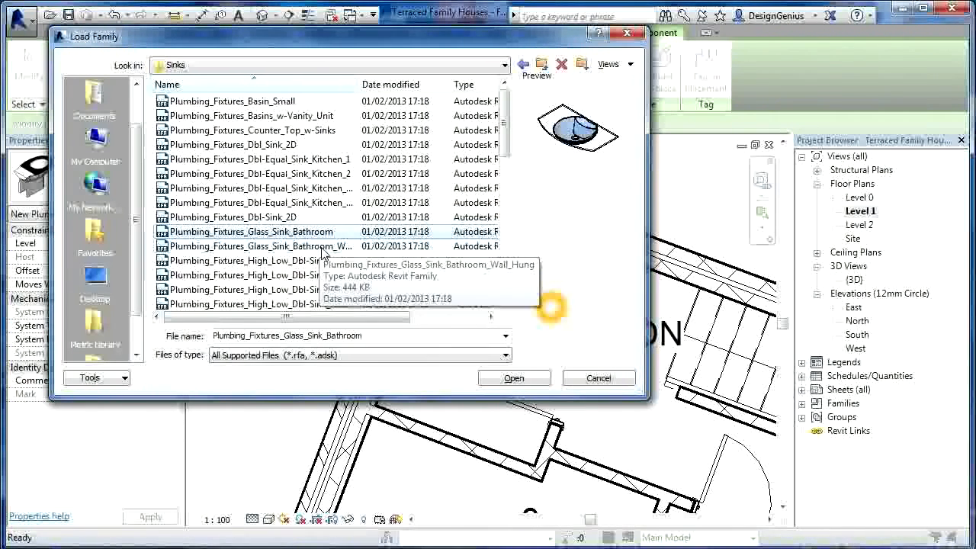
{"action": "left_click", "coordinate": [322, 248]}
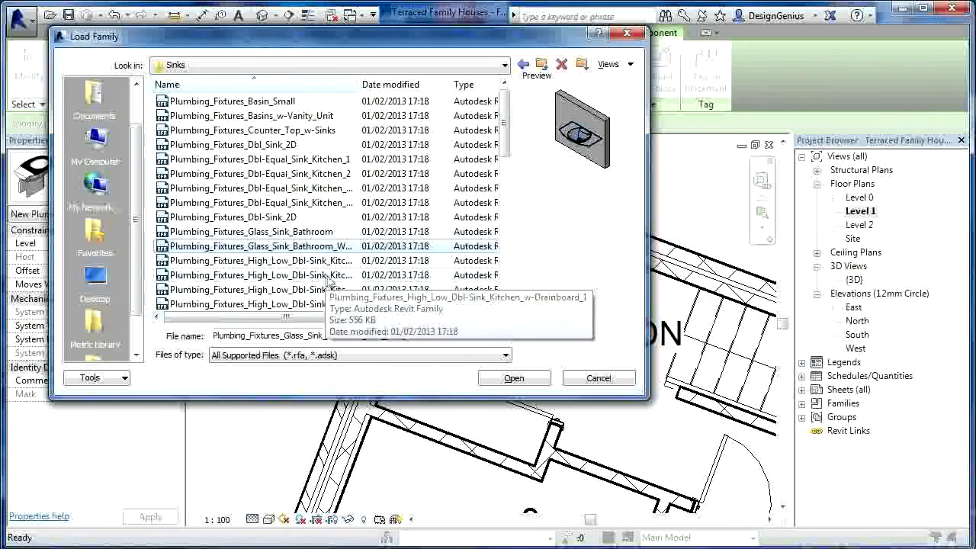
{"action": "left_click", "coordinate": [551, 308]}
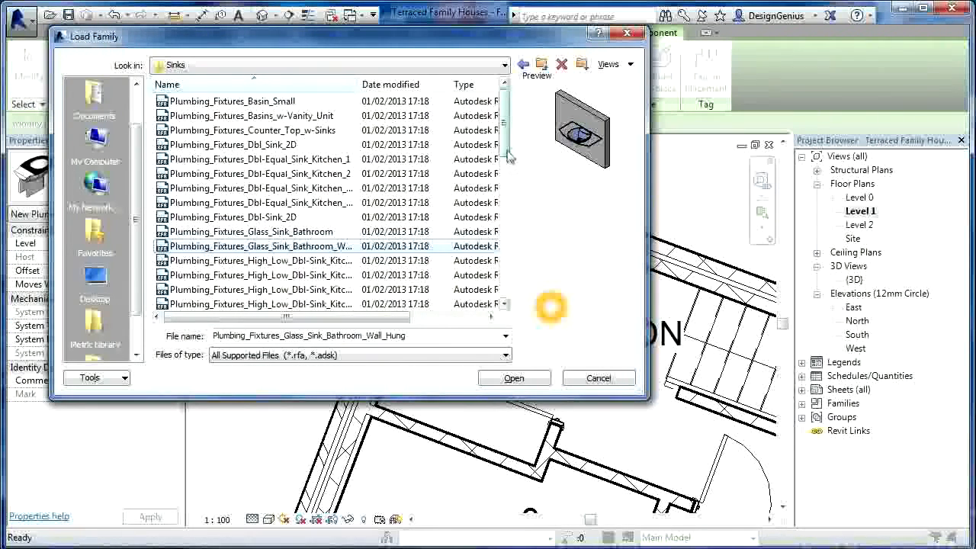
Step: Load the Plumbing_Fixtures_Sink_Bathroom_1 family into the project
{"action": "left_click_drag", "start_coordinate": [510, 156], "coordinate": [509, 190]}
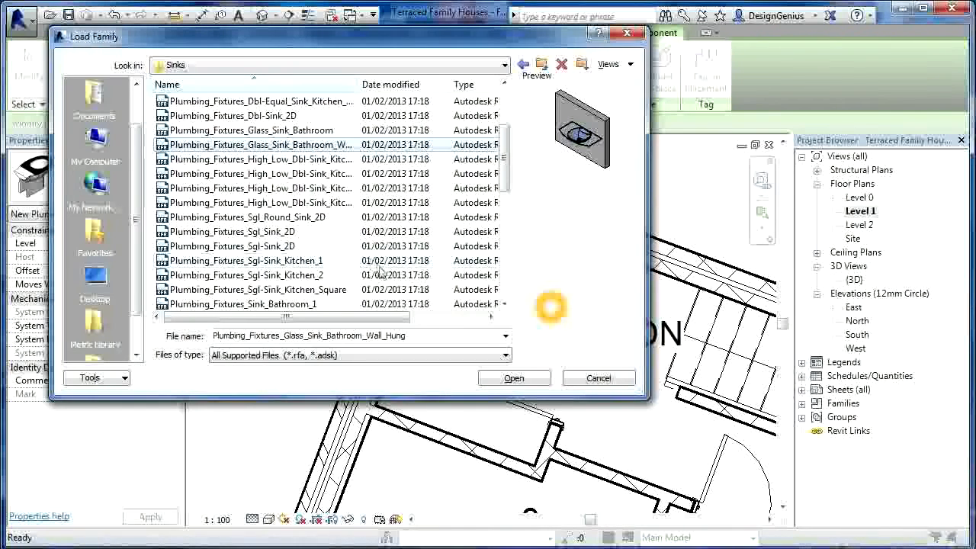
{"action": "left_click", "coordinate": [289, 307]}
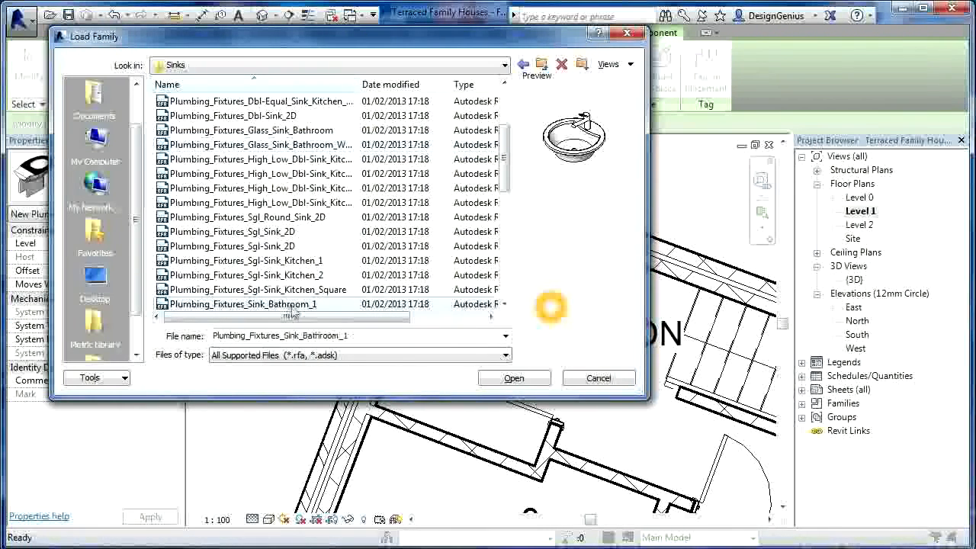
{"action": "left_click", "coordinate": [513, 376]}
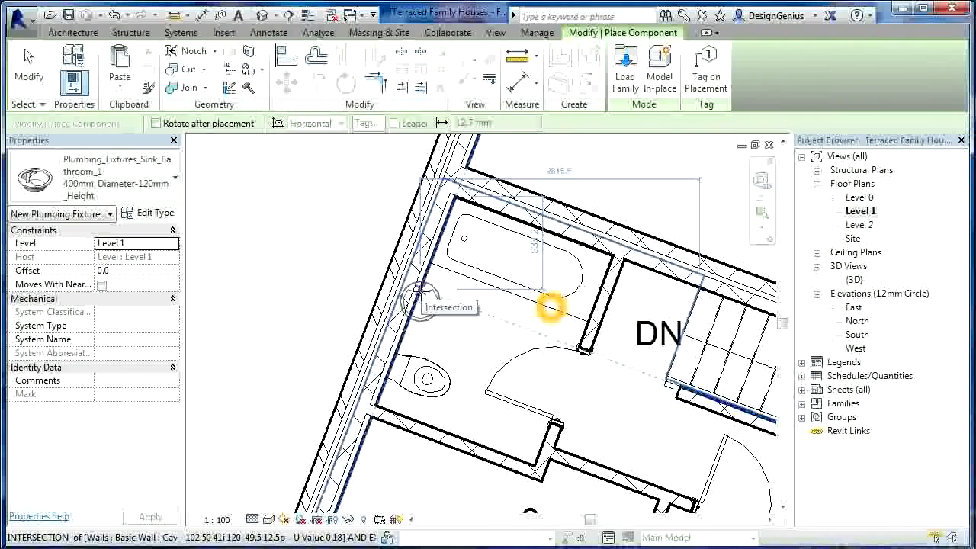
Step: Place the 400mm_Diameter-120mm_Height bathroom sink against the outer wall between the bath and WC, rotated so its tap sits on the wall side
{"action": "key", "text": "space"}
{"action": "key", "text": "space"}
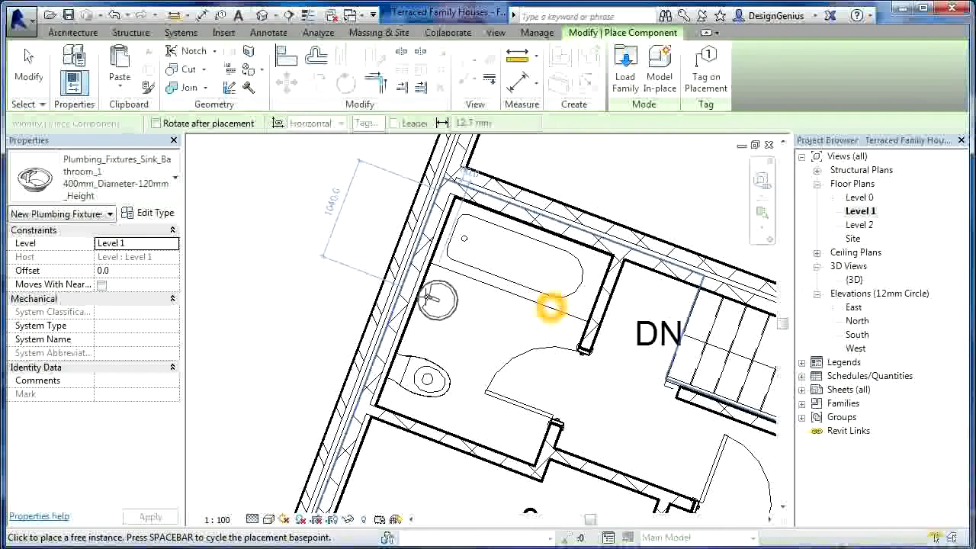
{"action": "left_click", "coordinate": [482, 315]}
{"action": "key", "text": "Escape"}
{"action": "key", "text": "Escape"}
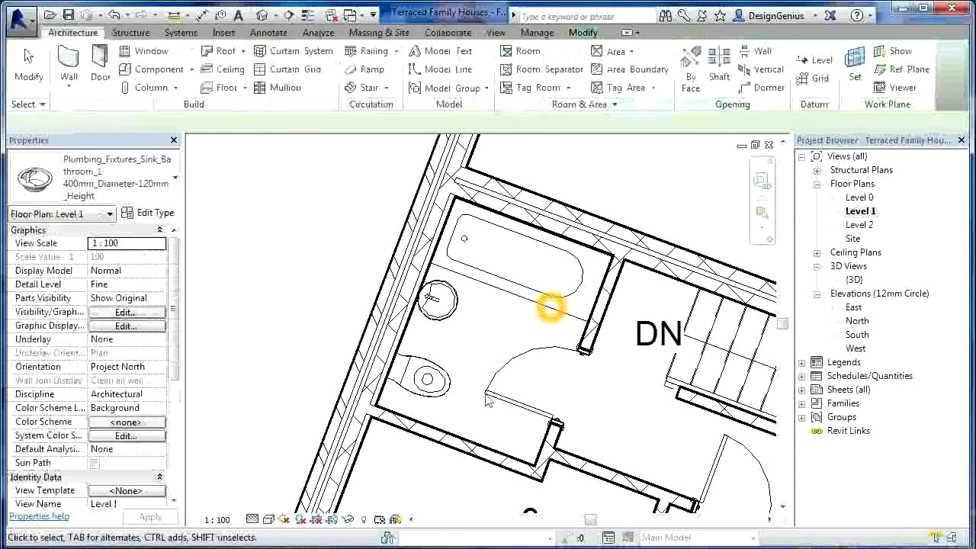
Step: Move the WC closer to the basin and shift the bathroom/bedroom partition towards it, in line with the landing wall
{"action": "left_click", "coordinate": [432, 366]}
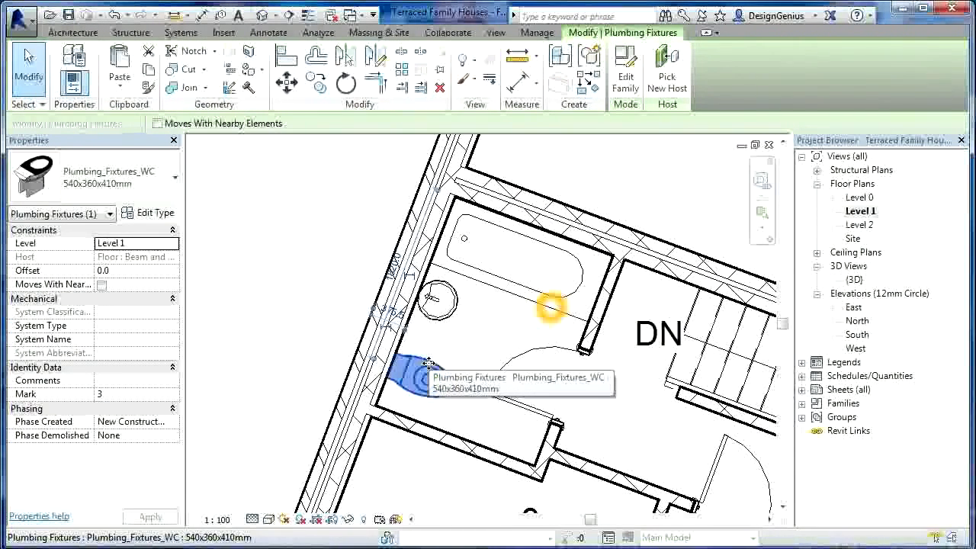
{"action": "left_click_drag", "start_coordinate": [429, 363], "coordinate": [439, 374]}
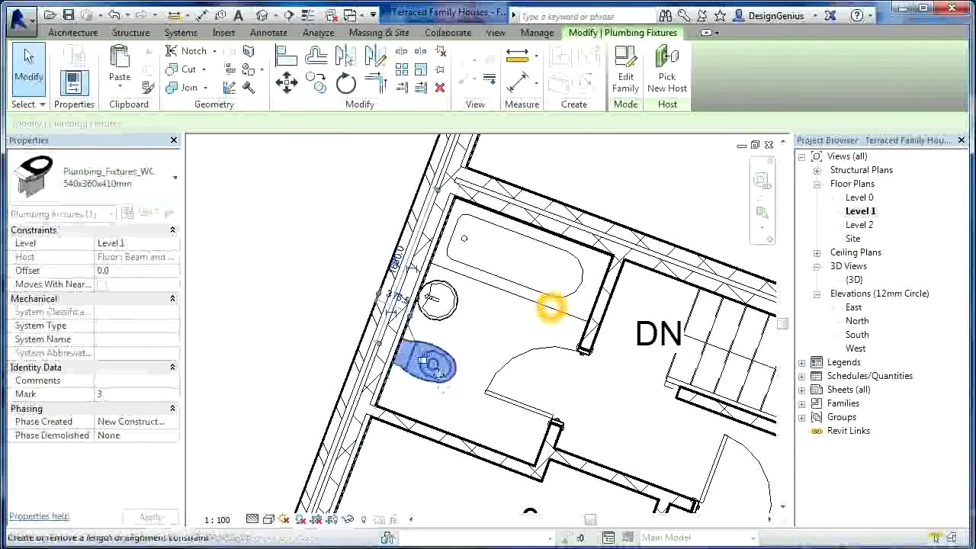
{"action": "left_click", "coordinate": [469, 431]}
{"action": "left_click_drag", "start_coordinate": [468, 431], "coordinate": [470, 418]}
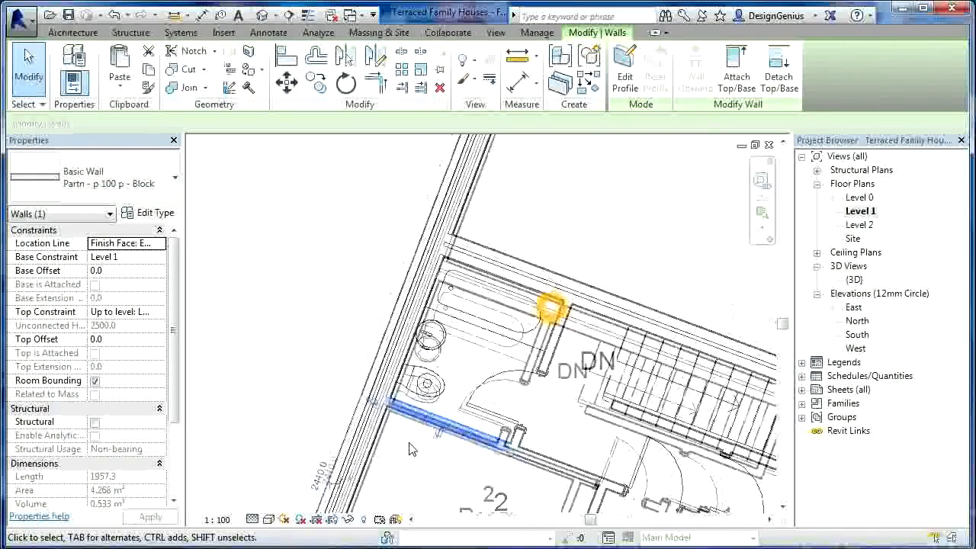
{"action": "scroll", "coordinate": [404, 440], "scroll_direction": "down", "scroll_amount": 2}
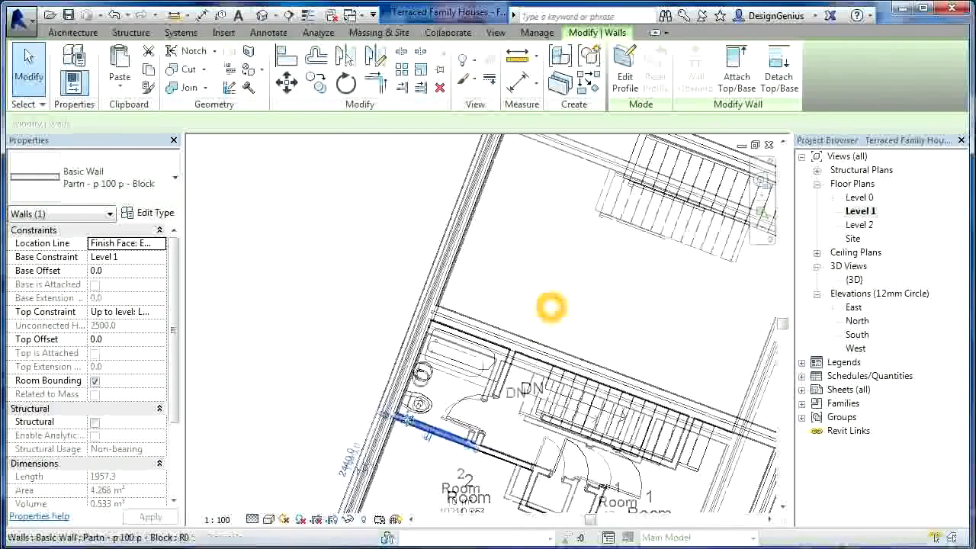
{"action": "middle_click_drag", "start_coordinate": [366, 390], "coordinate": [382, 276]}
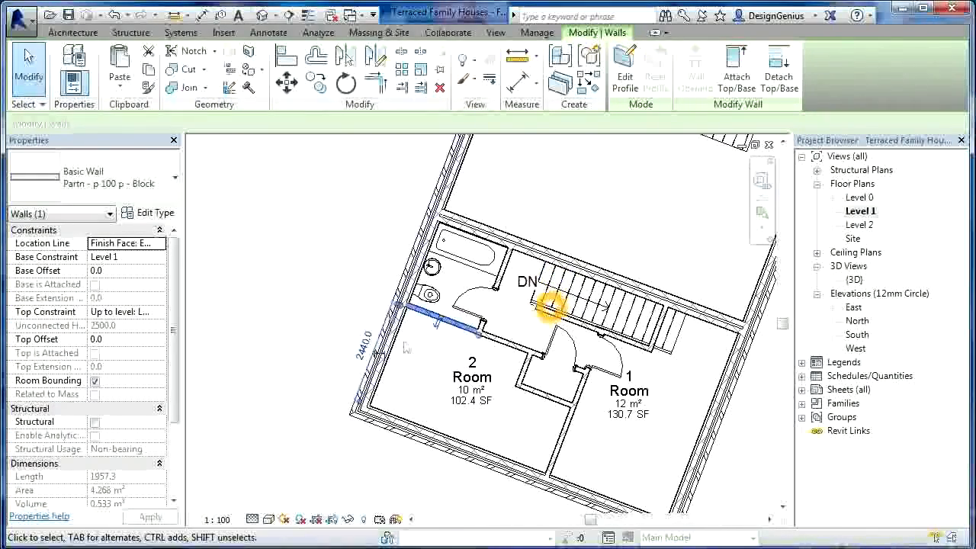
{"action": "scroll", "coordinate": [459, 380], "scroll_direction": "up", "scroll_amount": 1}
{"action": "left_click", "coordinate": [528, 382]}
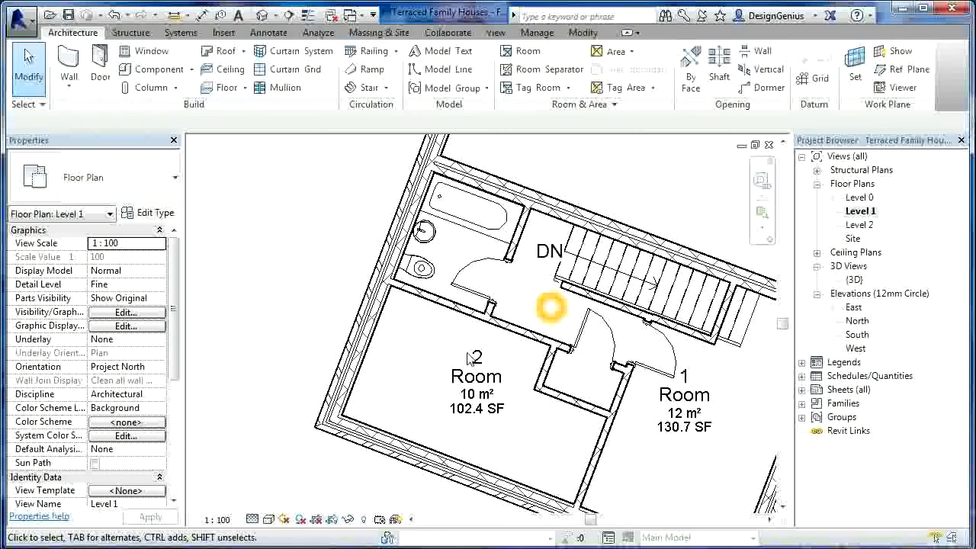
Step: Move the bathroom's 810 x 2110mm door along its wall, closer to the bedroom partition
{"action": "left_click", "coordinate": [486, 298]}
{"action": "scroll", "coordinate": [487, 297], "scroll_direction": "up", "scroll_amount": 3}
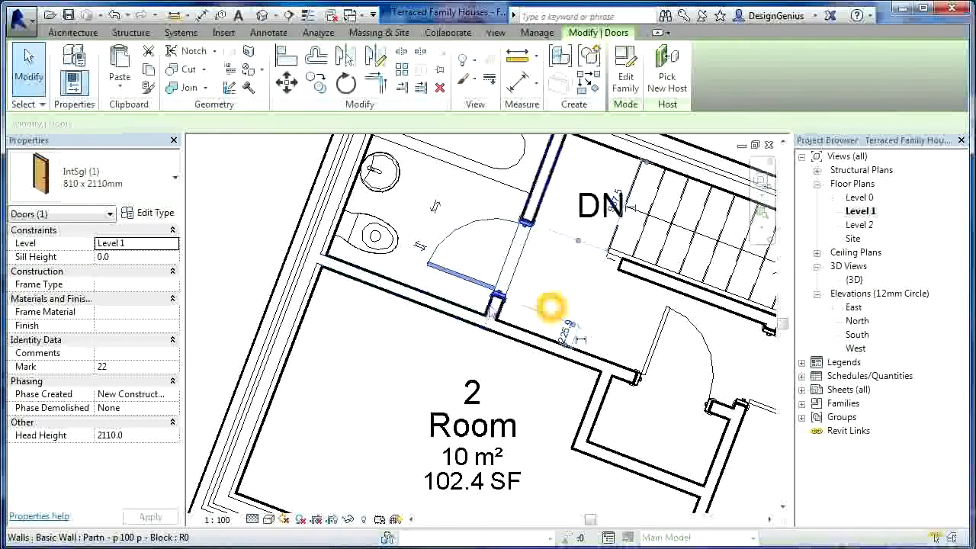
{"action": "left_click_drag", "start_coordinate": [481, 298], "coordinate": [472, 309]}
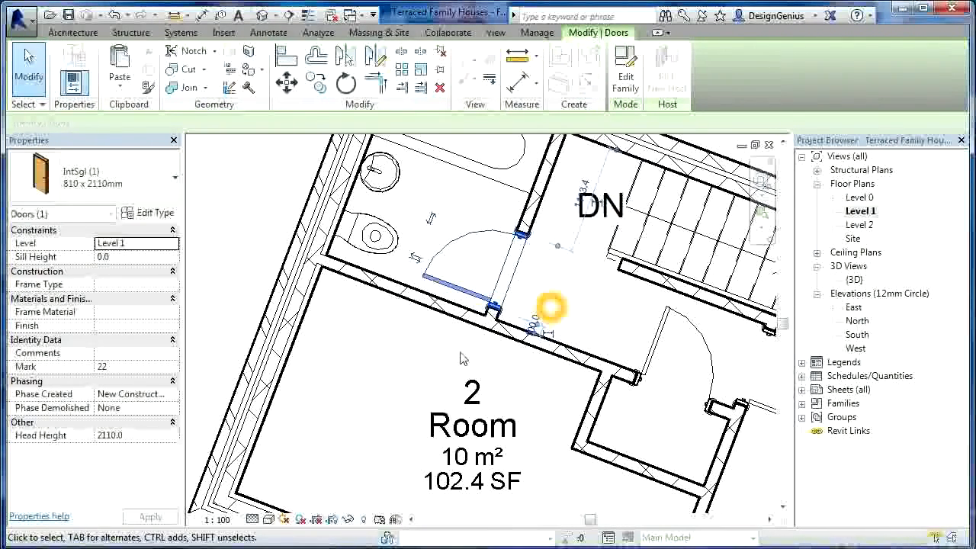
{"action": "left_click", "coordinate": [462, 350]}
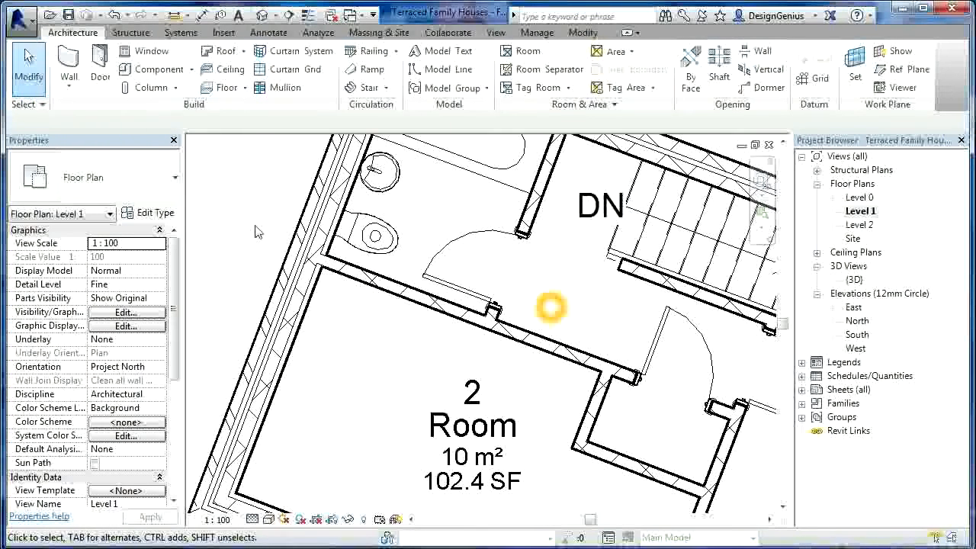
Step: Rename room 2, beside the bathroom, to Bedroom 2 in its room tag
{"action": "left_click", "coordinate": [495, 436]}
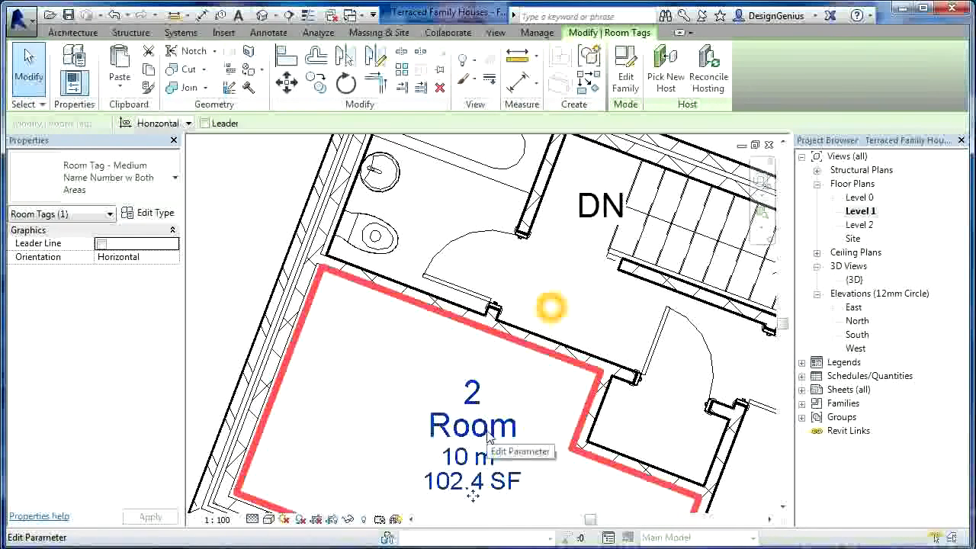
{"action": "left_click", "coordinate": [490, 436]}
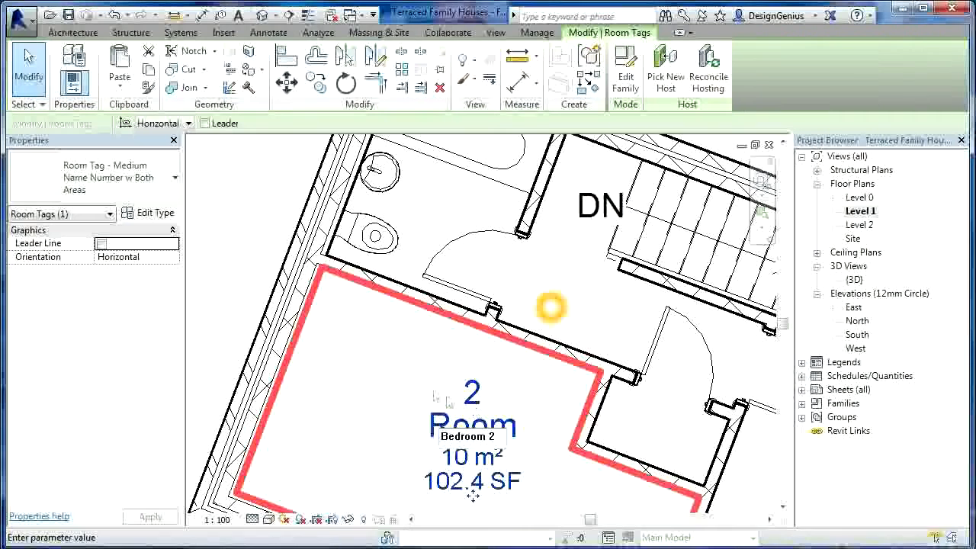
{"action": "left_click", "coordinate": [383, 353]}
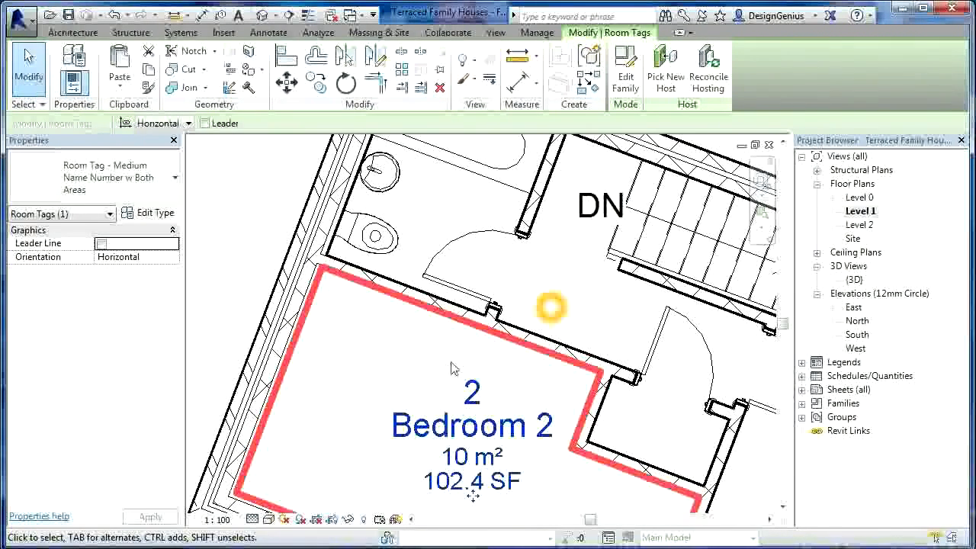
{"action": "left_click", "coordinate": [578, 320]}
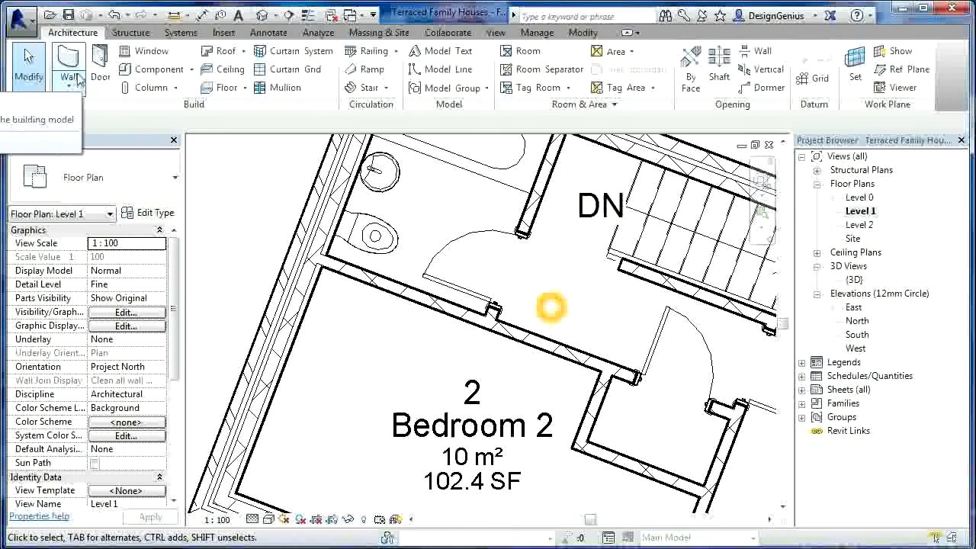
Step: Place an IntSgl (1) 910 x 2110mm door between the landing and Bedroom 2, opening into the bedroom and hinged on the cupboard side
{"action": "left_click", "coordinate": [100, 67]}
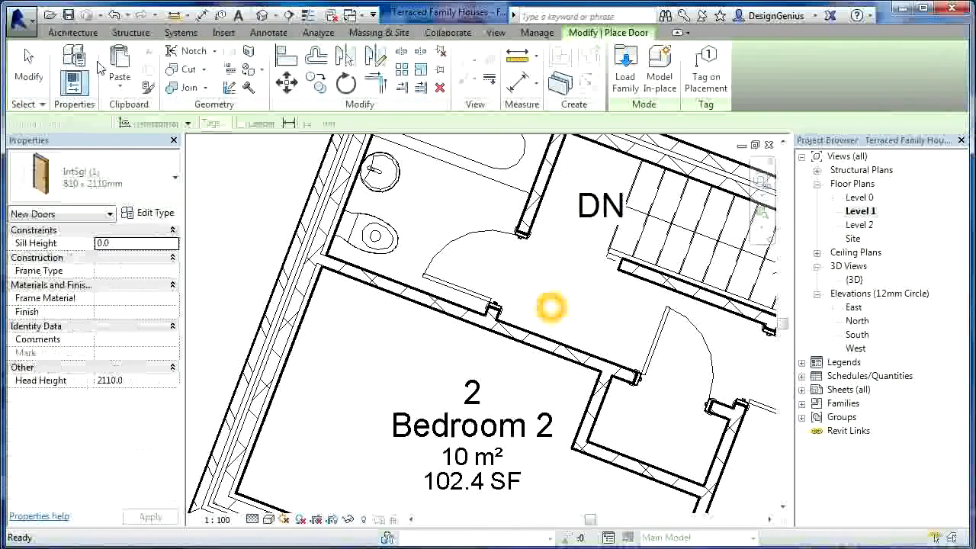
{"action": "left_click", "coordinate": [122, 183]}
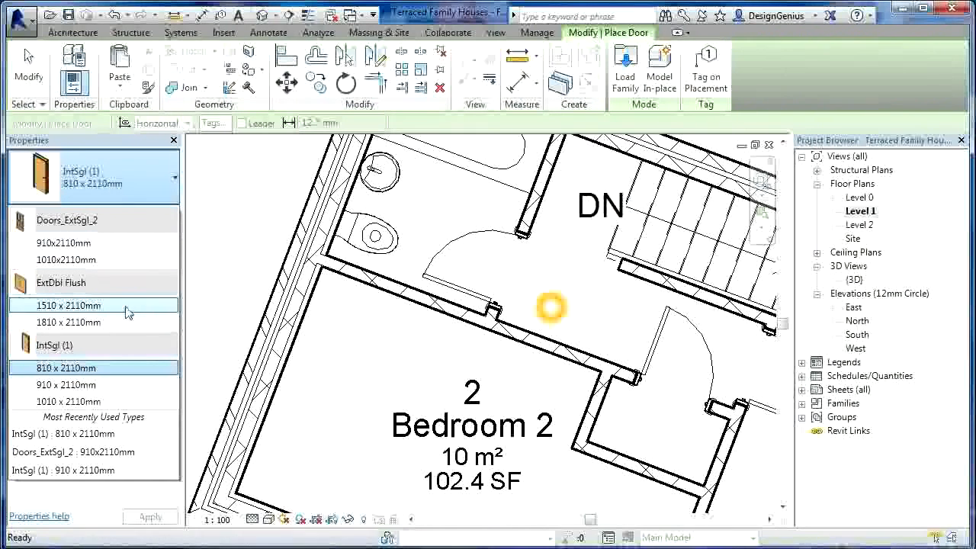
{"action": "left_click", "coordinate": [90, 386]}
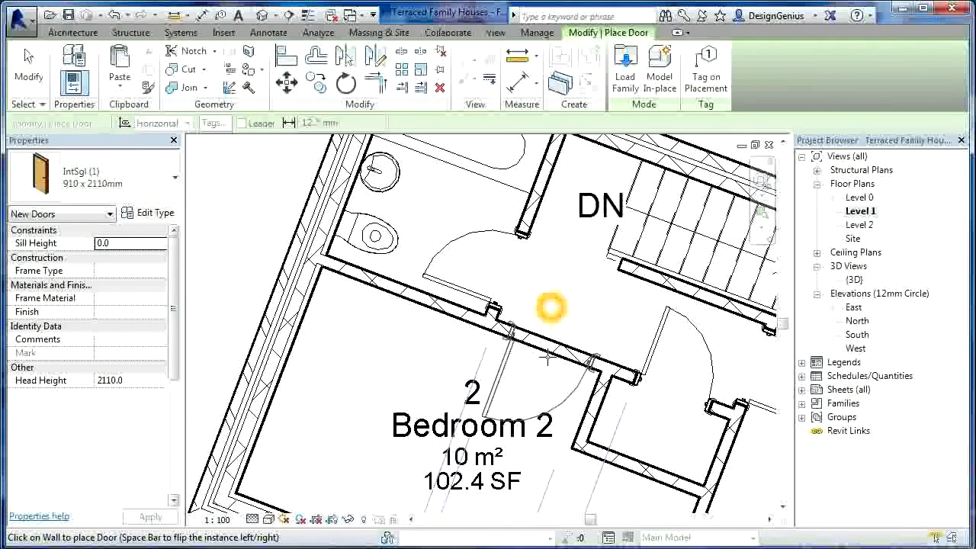
{"action": "left_click", "coordinate": [547, 356]}
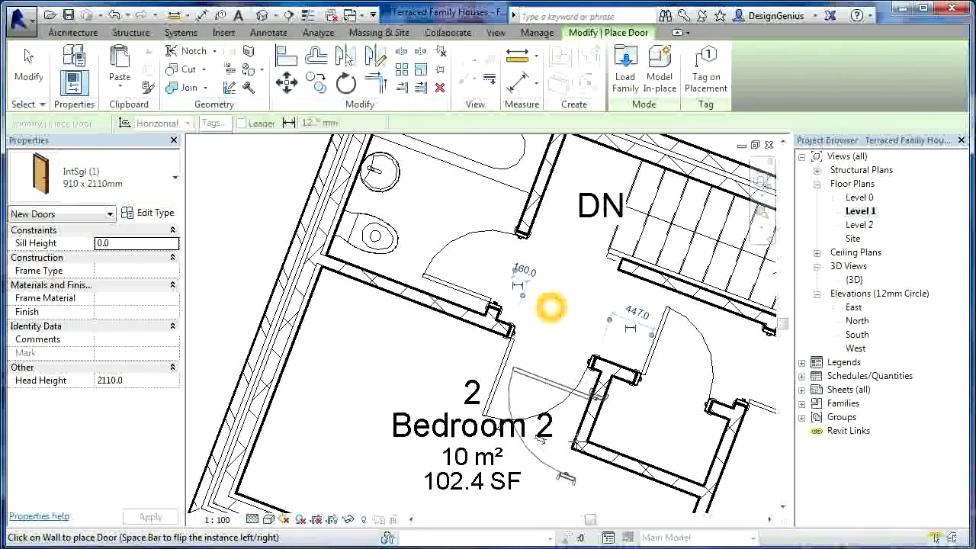
{"action": "key", "text": "space"}
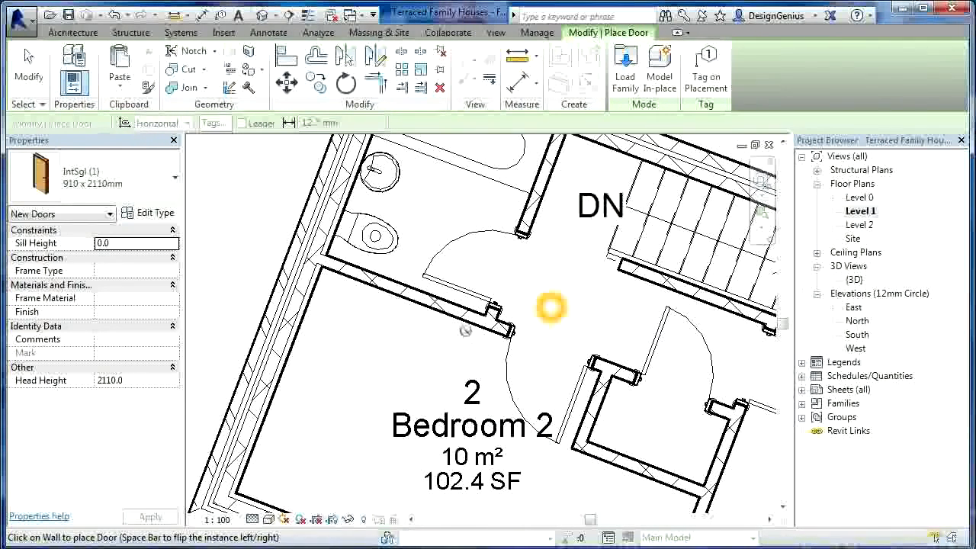
{"action": "key", "text": "Escape"}
Step: Change the bathroom door's type to IntSgl (1) 910 x 2110mm
{"action": "left_click", "coordinate": [461, 297]}
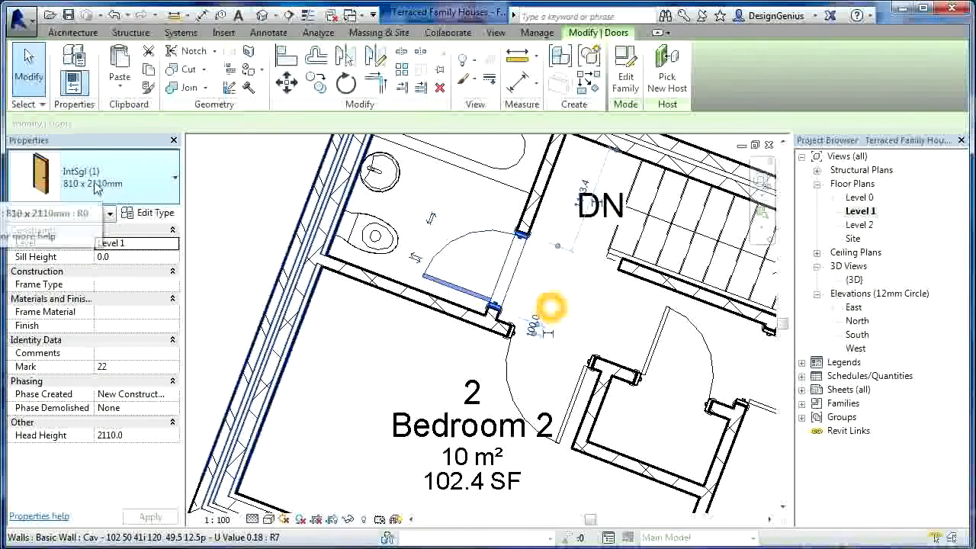
{"action": "left_click", "coordinate": [96, 190]}
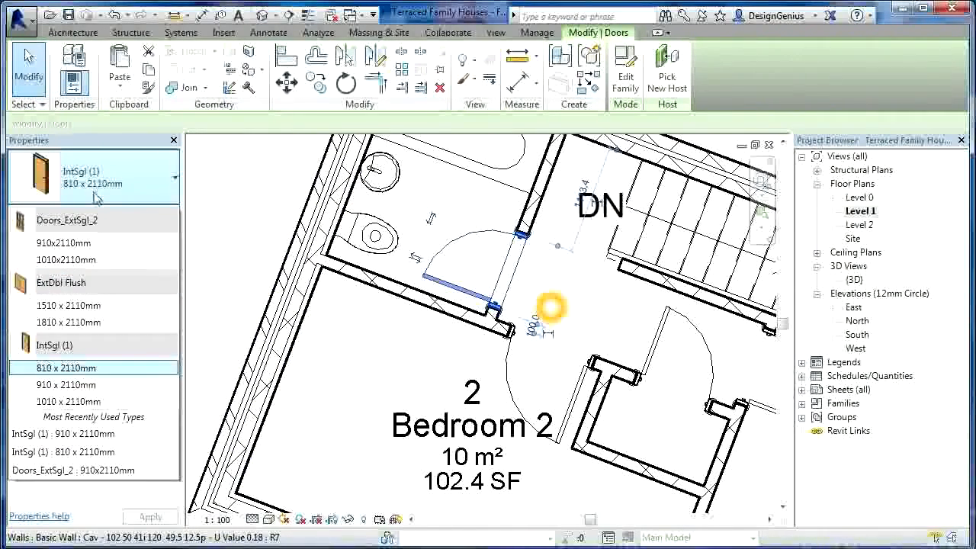
{"action": "left_click", "coordinate": [73, 387]}
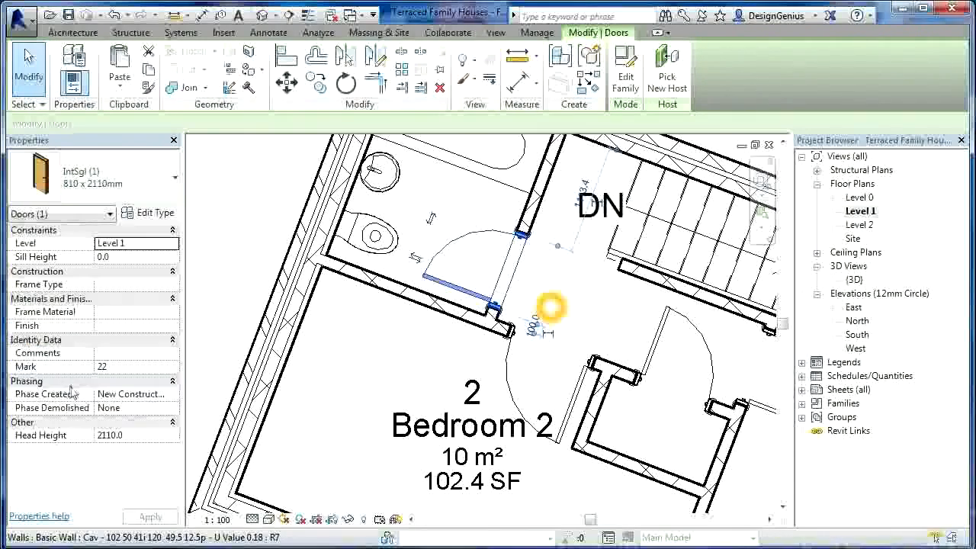
{"action": "left_click", "coordinate": [385, 379]}
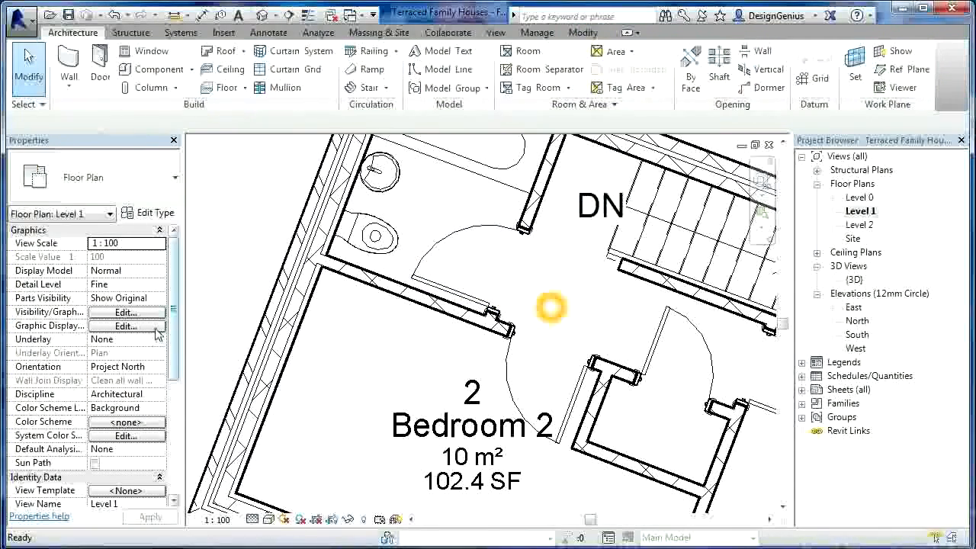
Step: Change the type of the door into room 1 to IntSgl (1) 910 x 2110mm
{"action": "scroll", "coordinate": [156, 333], "scroll_direction": "down", "scroll_amount": 2}
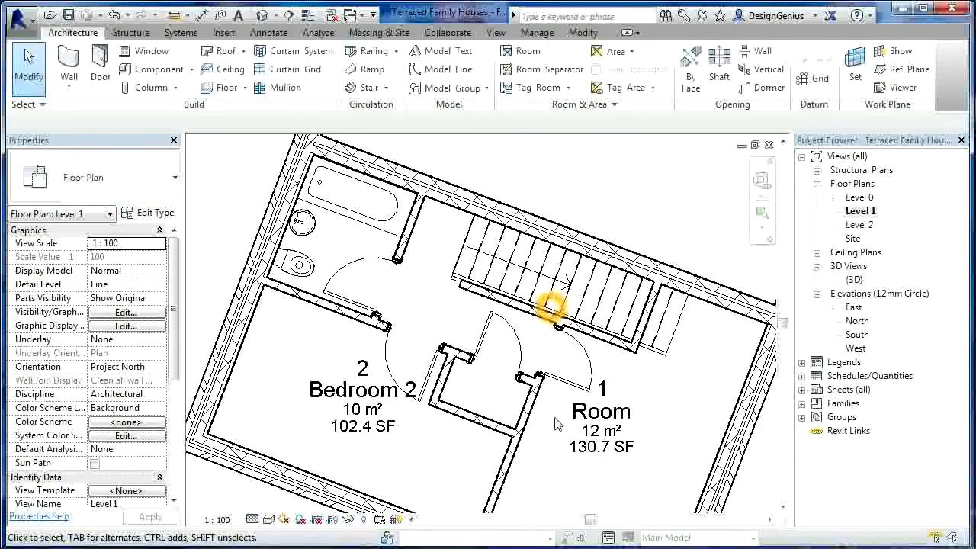
{"action": "left_click", "coordinate": [587, 368]}
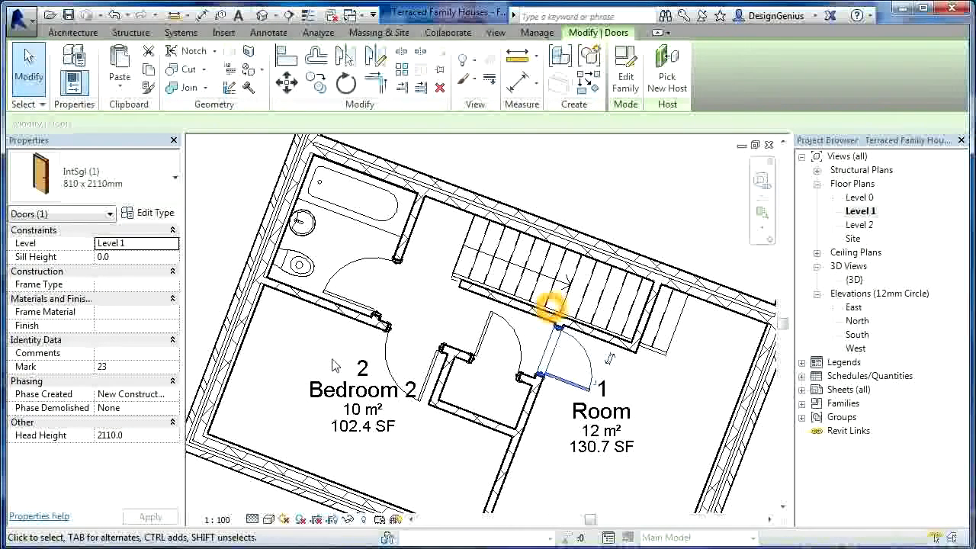
{"action": "left_click", "coordinate": [93, 196]}
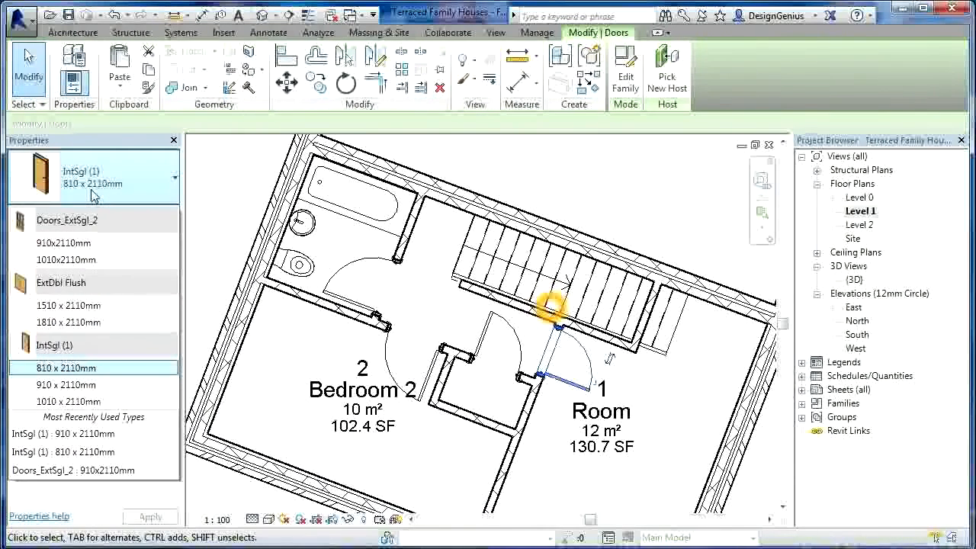
{"action": "left_click", "coordinate": [77, 393]}
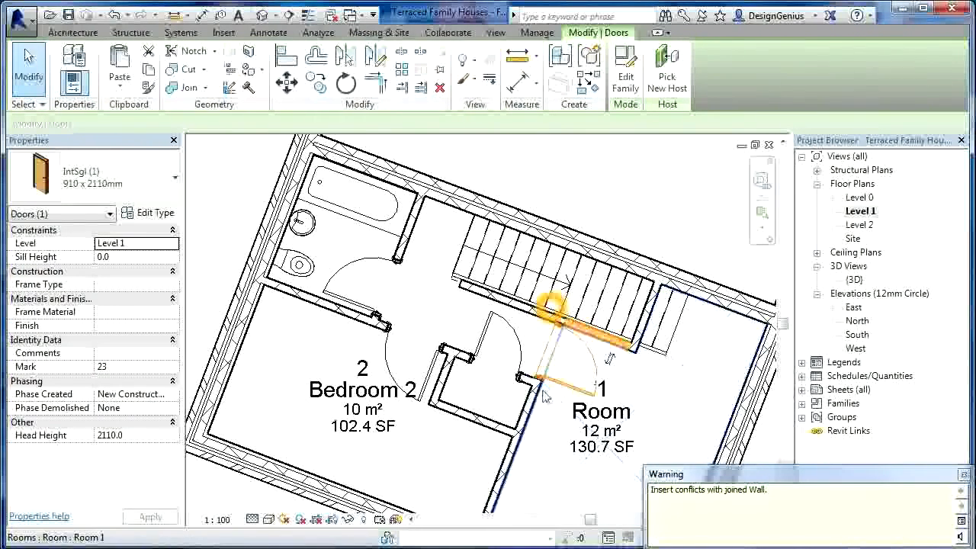
{"action": "left_click", "coordinate": [456, 381]}
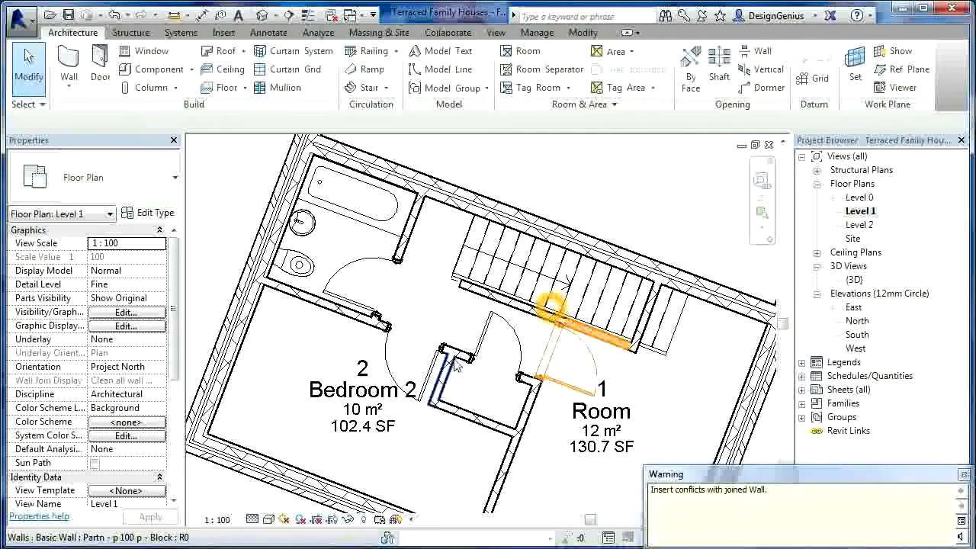
Step: Move the partition holding the cupboard and Bedroom 2 doors away from the stairs, unjoining the elements that cannot stay joined
{"action": "left_click", "coordinate": [462, 369]}
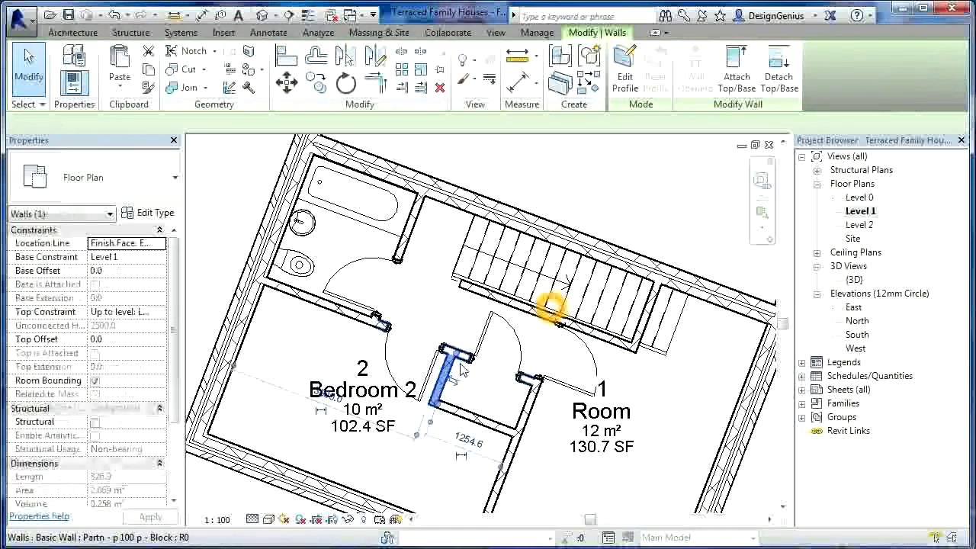
{"action": "left_click", "coordinate": [527, 385]}
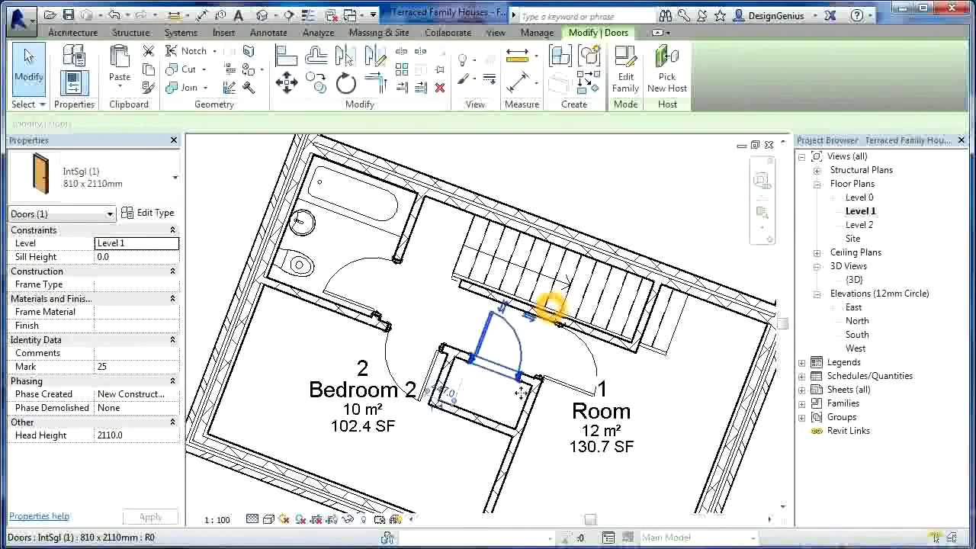
{"action": "left_click", "coordinate": [517, 398]}
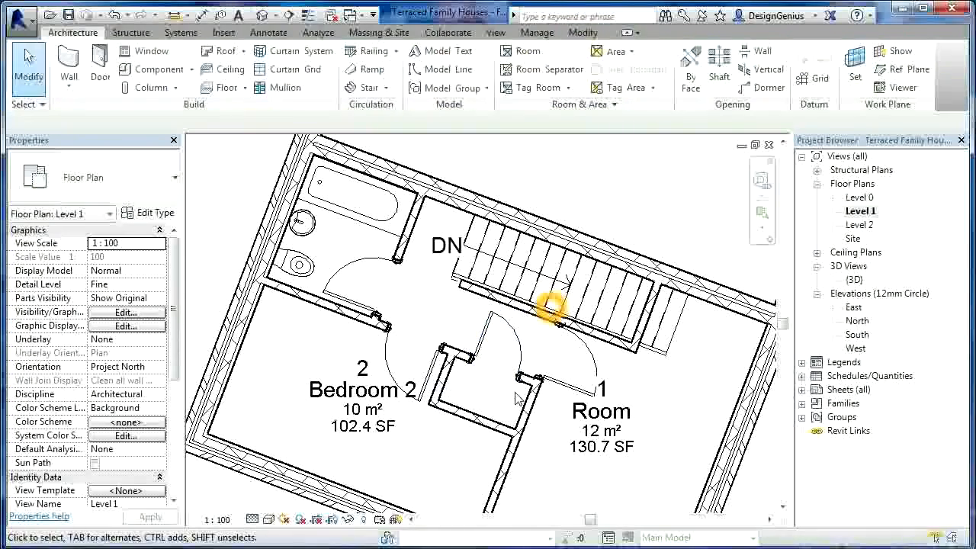
{"action": "scroll", "coordinate": [516, 396], "scroll_direction": "up", "scroll_amount": 3}
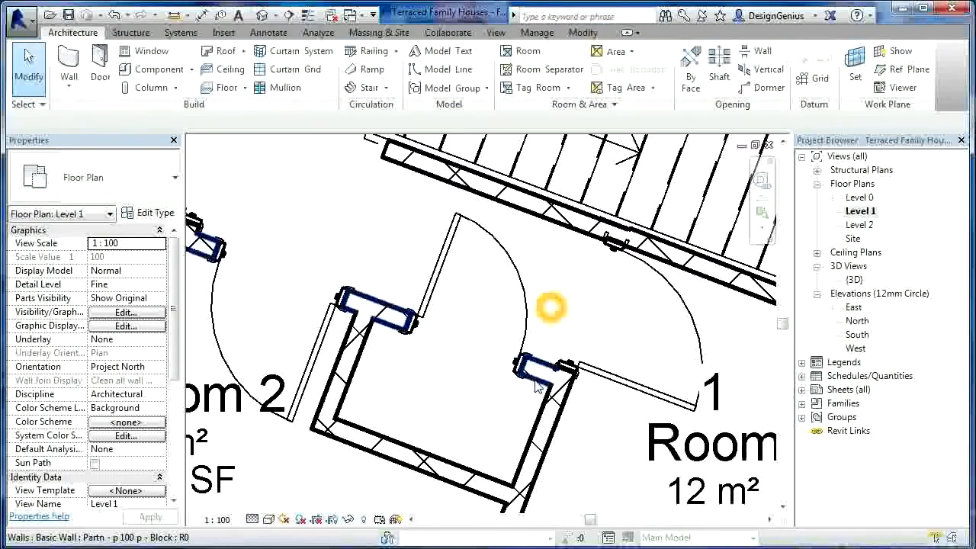
{"action": "left_click", "coordinate": [536, 387]}
{"action": "left_click_drag", "start_coordinate": [536, 387], "coordinate": [524, 405]}
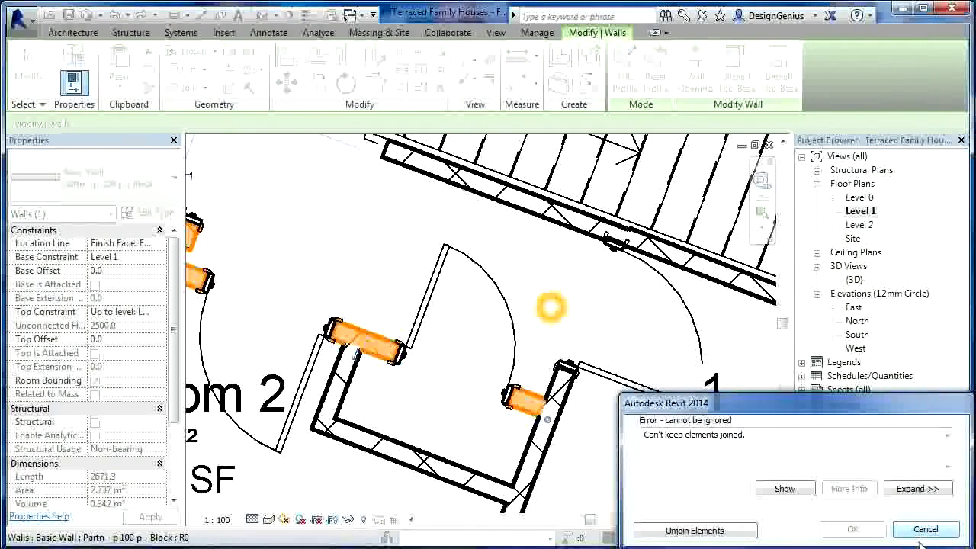
{"action": "left_click", "coordinate": [695, 531]}
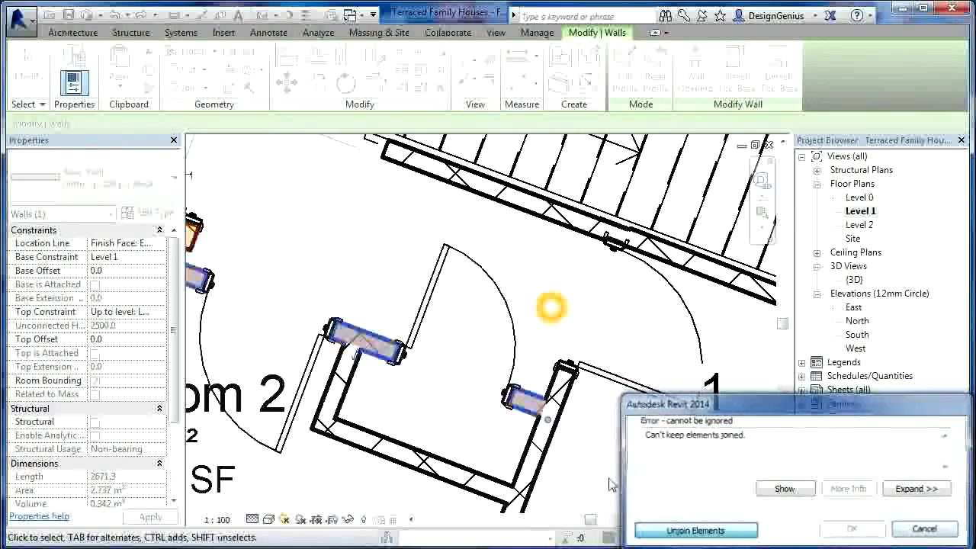
Step: Shift the room 1 door along its wall, away from the stair wall and towards the cupboard
{"action": "left_click", "coordinate": [610, 379]}
{"action": "left_click_drag", "start_coordinate": [589, 337], "coordinate": [588, 347]}
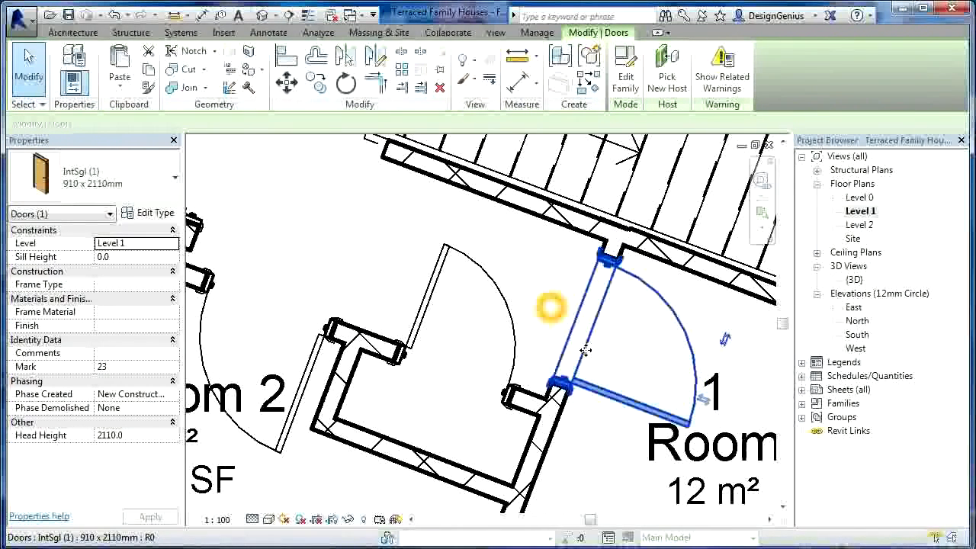
Step: Move the partition between the bathroom and Bedroom 2 into the bedroom, enlarging the bathroom up to the Bedroom 2 door wall
{"action": "scroll", "coordinate": [591, 352], "scroll_direction": "down", "scroll_amount": 3}
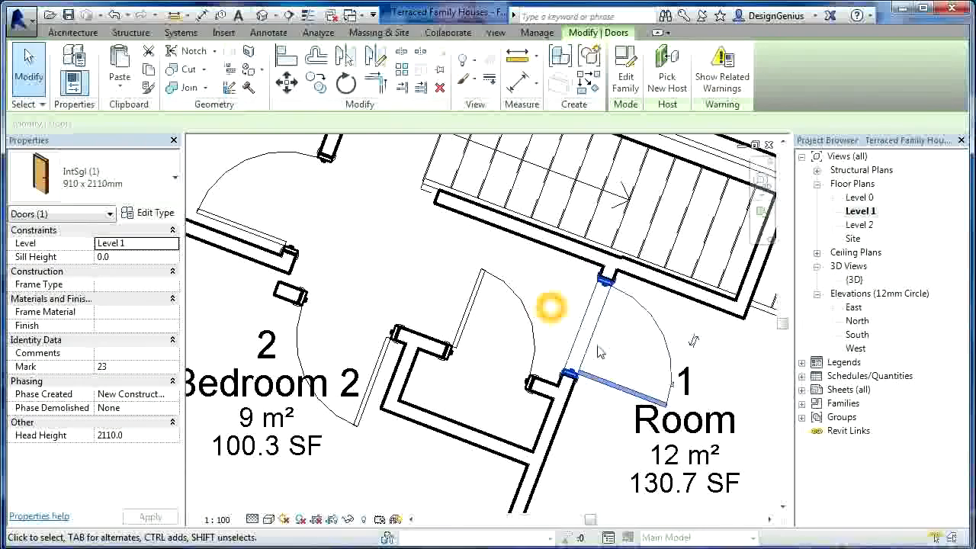
{"action": "scroll", "coordinate": [610, 345], "scroll_direction": "down", "scroll_amount": 1}
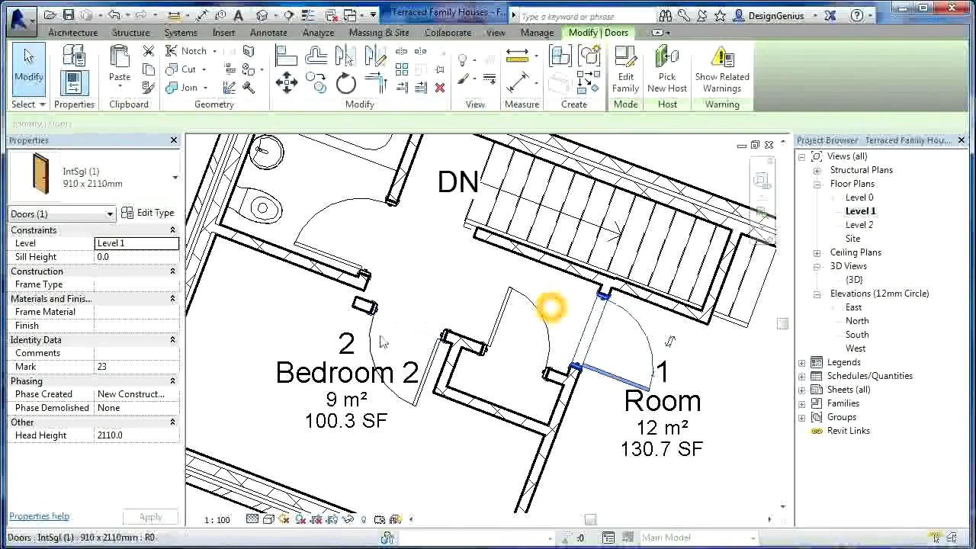
{"action": "left_click", "coordinate": [305, 297]}
{"action": "left_click", "coordinate": [297, 265]}
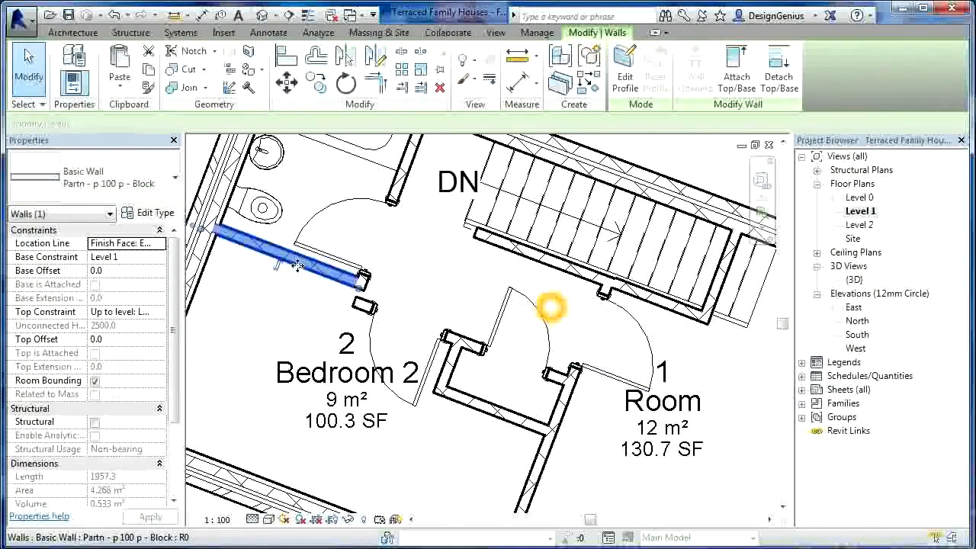
{"action": "left_click_drag", "start_coordinate": [295, 278], "coordinate": [297, 301]}
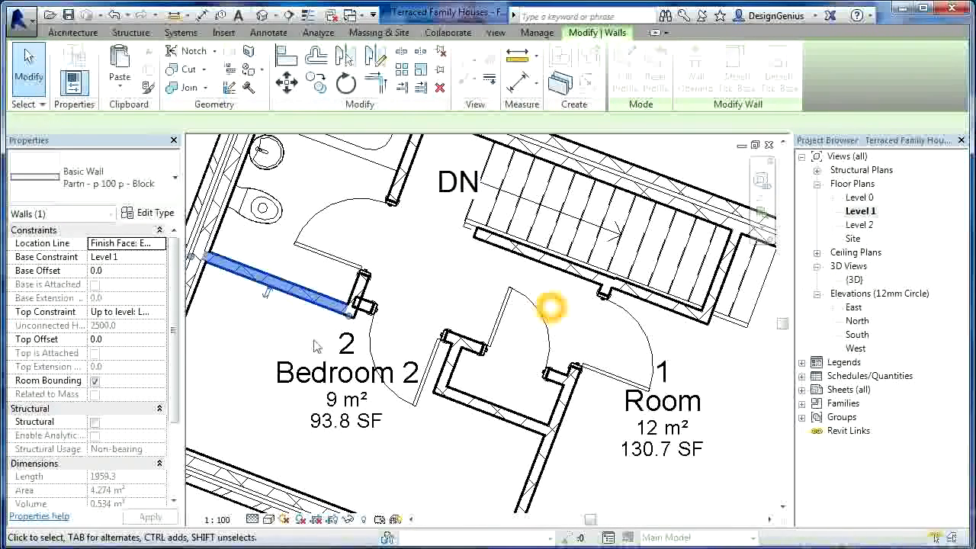
{"action": "left_click", "coordinate": [467, 321]}
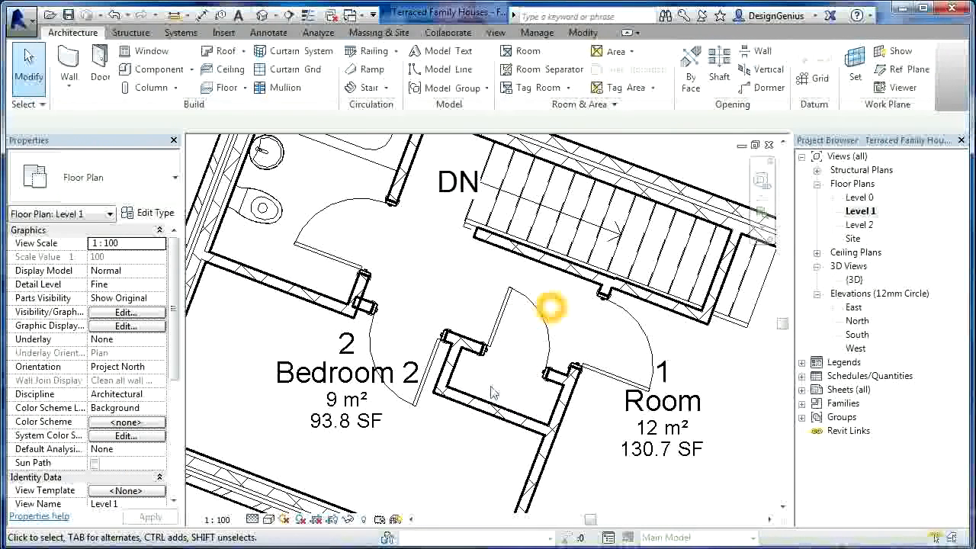
Step: Move the cupboard's 810 x 2110mm door along its wall, close to the room 1 partition
{"action": "left_click", "coordinate": [549, 351]}
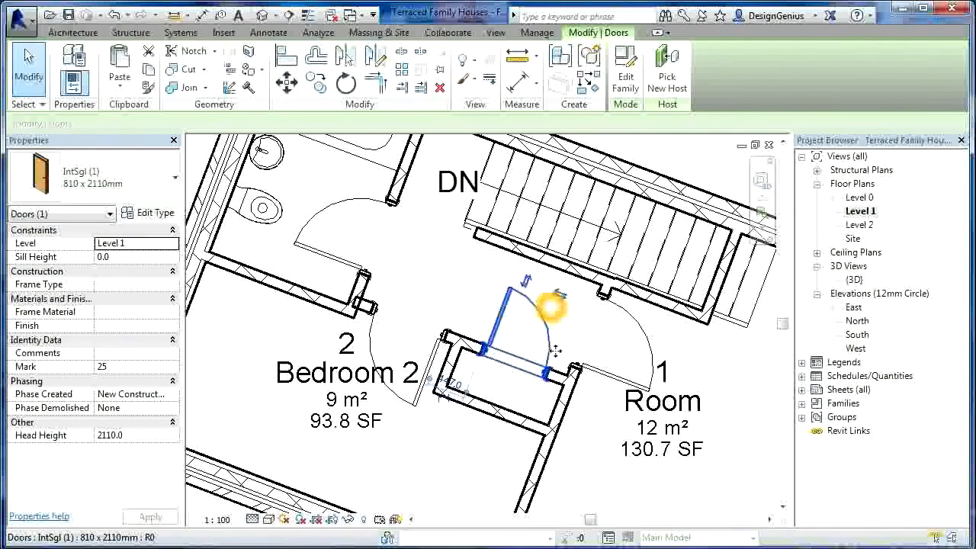
{"action": "left_click_drag", "start_coordinate": [560, 351], "coordinate": [568, 363]}
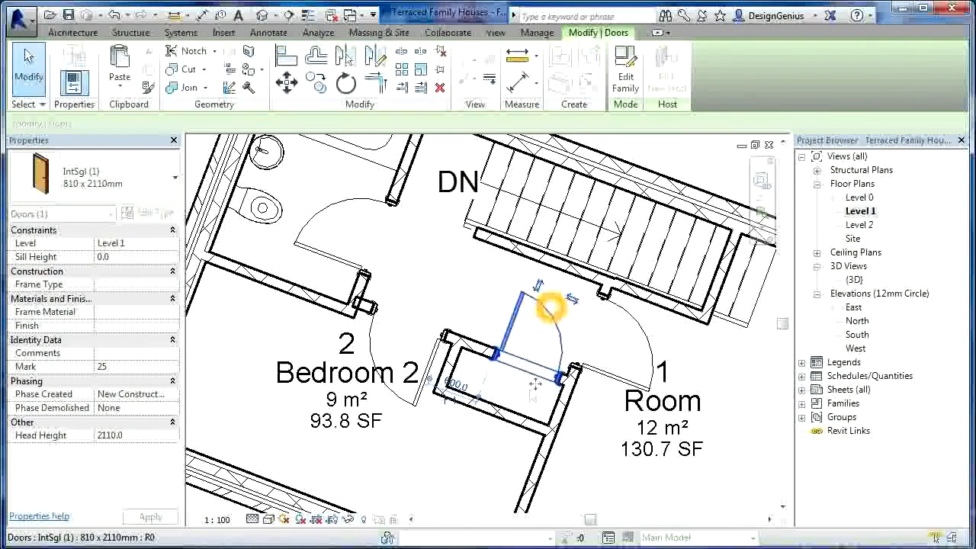
Step: Narrow the cupboard by moving its side wall about 300 mm towards room 1, and shift its back wall slightly further from the landing
{"action": "left_click", "coordinate": [452, 368]}
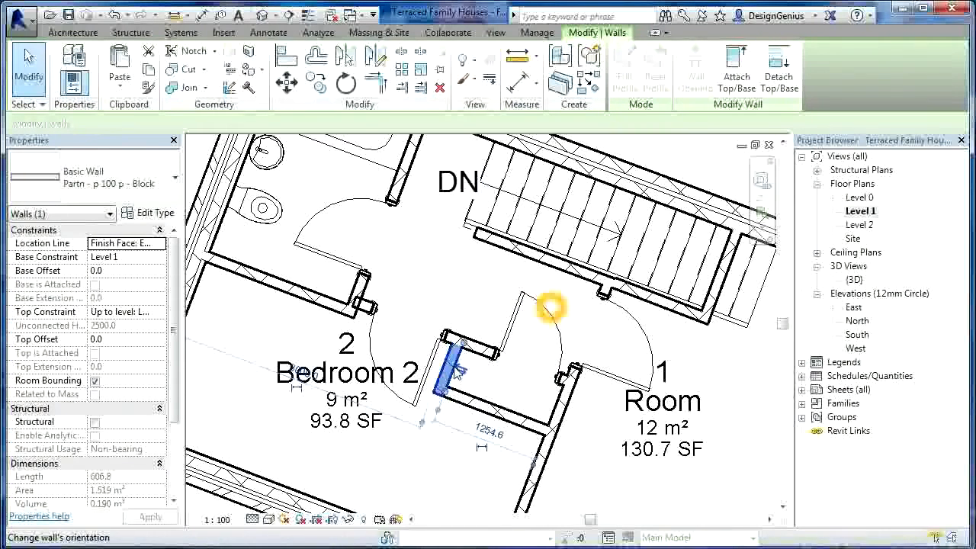
{"action": "left_click_drag", "start_coordinate": [455, 372], "coordinate": [489, 379]}
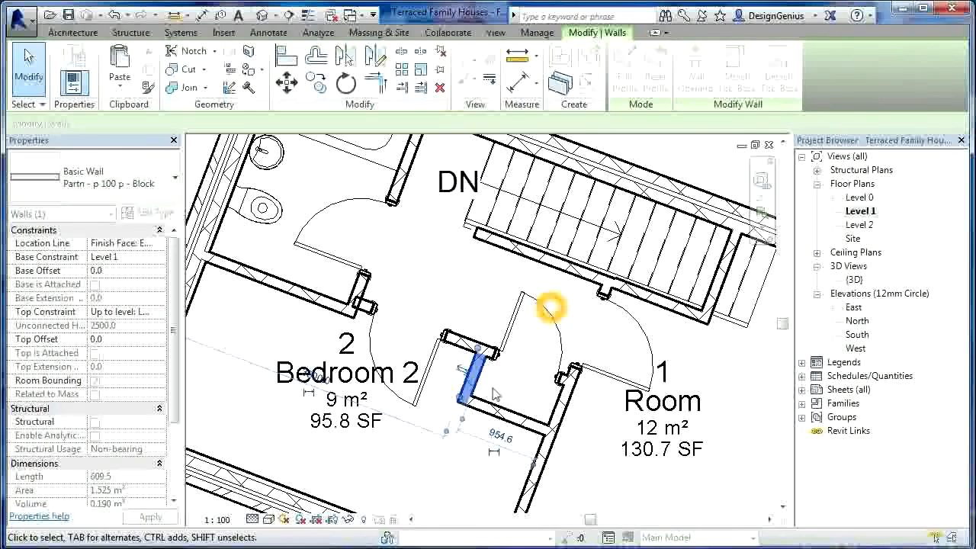
{"action": "left_click", "coordinate": [519, 424]}
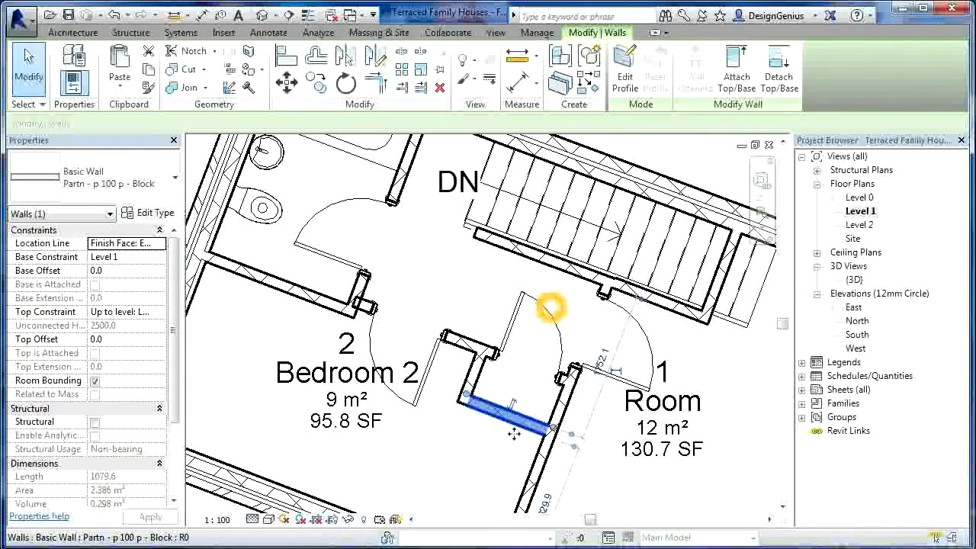
{"action": "left_click_drag", "start_coordinate": [514, 434], "coordinate": [514, 434]}
Step: Move the Bedroom 2 door about 300 mm along its wall, towards the cupboard
{"action": "left_click", "coordinate": [431, 373]}
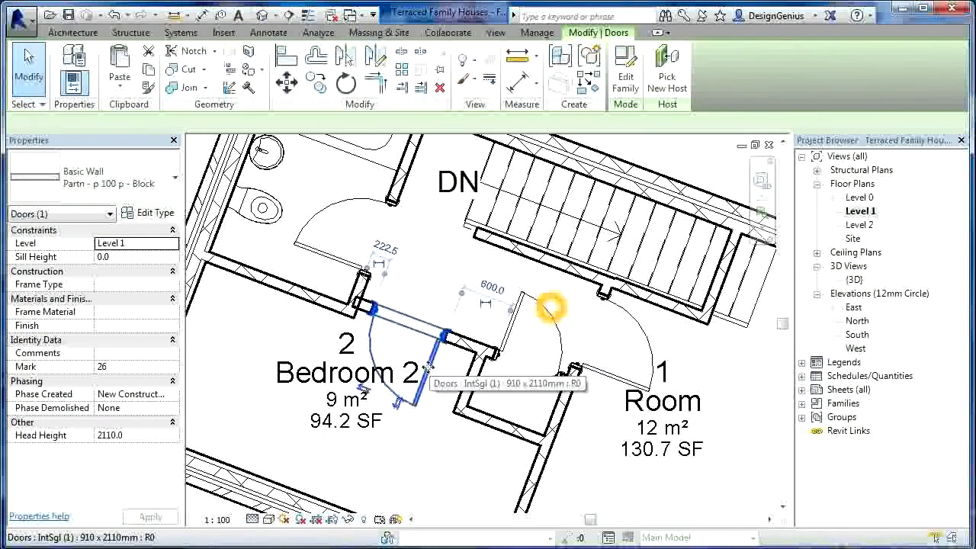
{"action": "left_click_drag", "start_coordinate": [432, 374], "coordinate": [465, 386]}
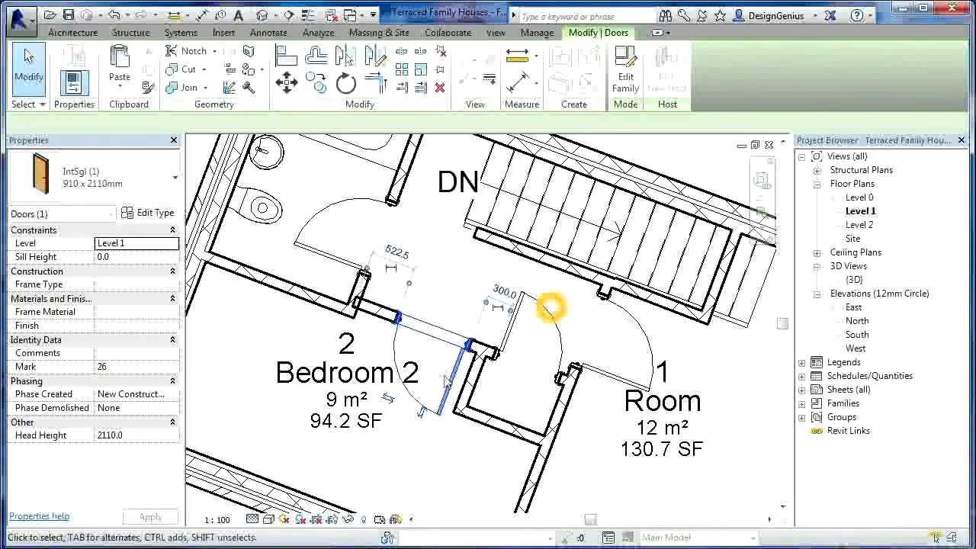
{"action": "key", "text": "Escape"}
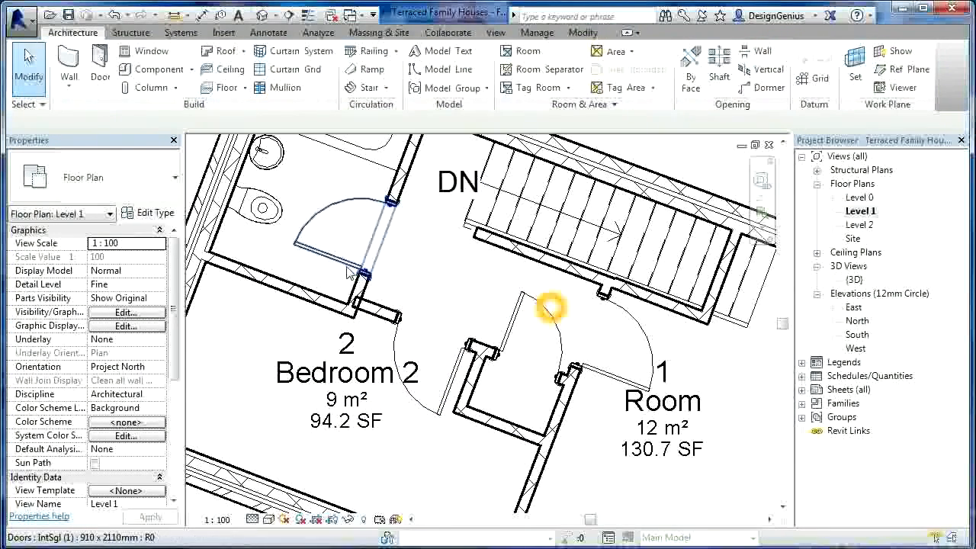
Step: Trim the short Bedroom 2 door wall back to the bathroom's door wall with Trim/Extend Single Element
{"action": "left_click", "coordinate": [366, 282]}
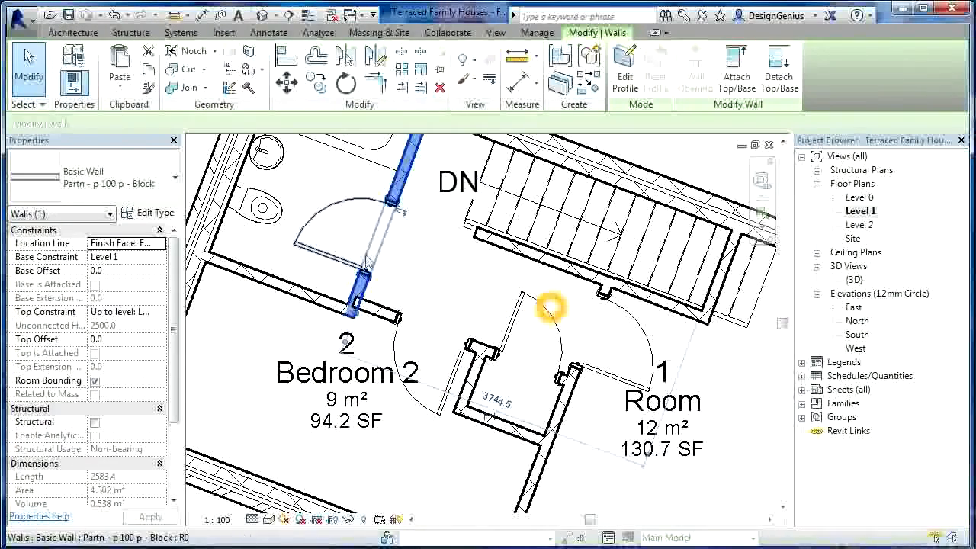
{"action": "left_click", "coordinate": [400, 88]}
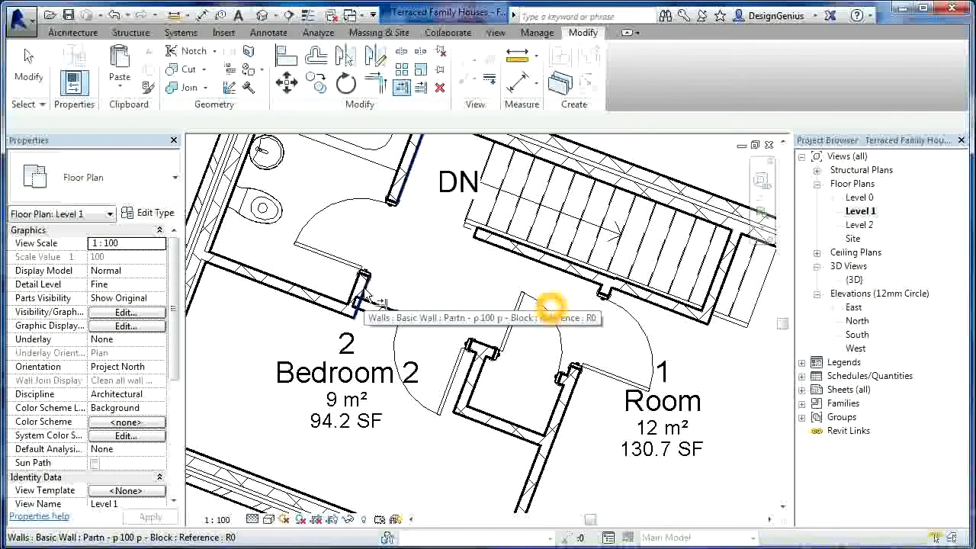
{"action": "left_click", "coordinate": [366, 290]}
{"action": "left_click", "coordinate": [374, 305]}
{"action": "key", "text": "Escape"}
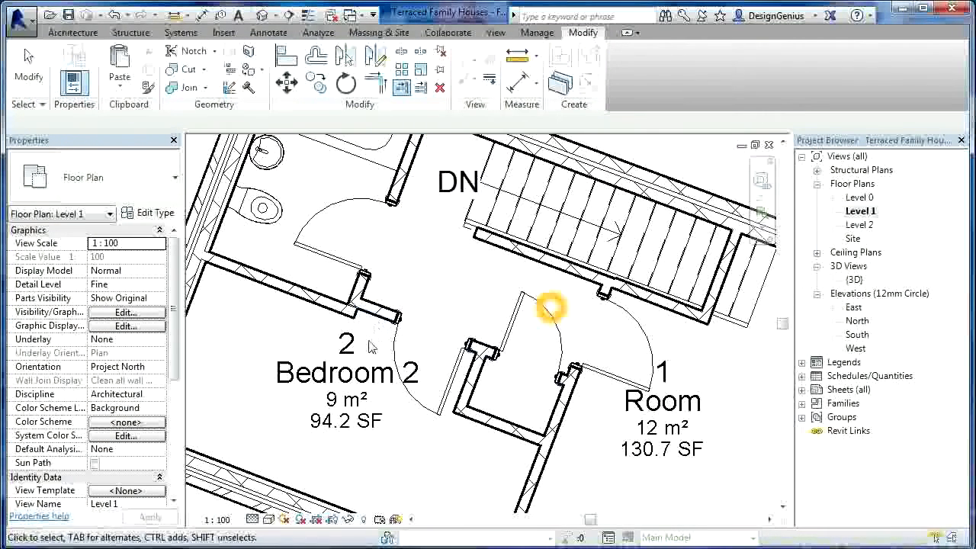
Step: Delete the partition between the bathroom and Bedroom 2, and trim the Bedroom 2 door wall and bathroom door wall into a corner
{"action": "left_click", "coordinate": [313, 316]}
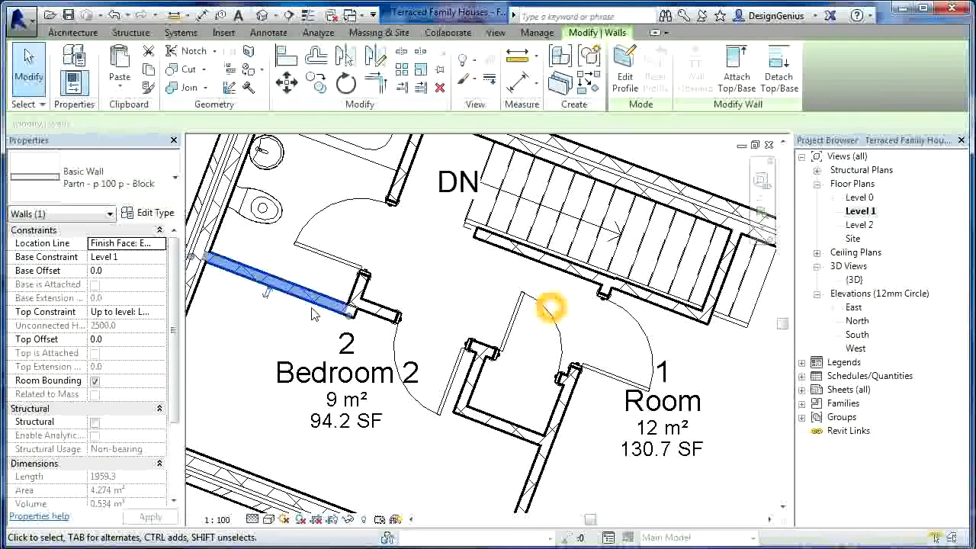
{"action": "key", "text": "Delete"}
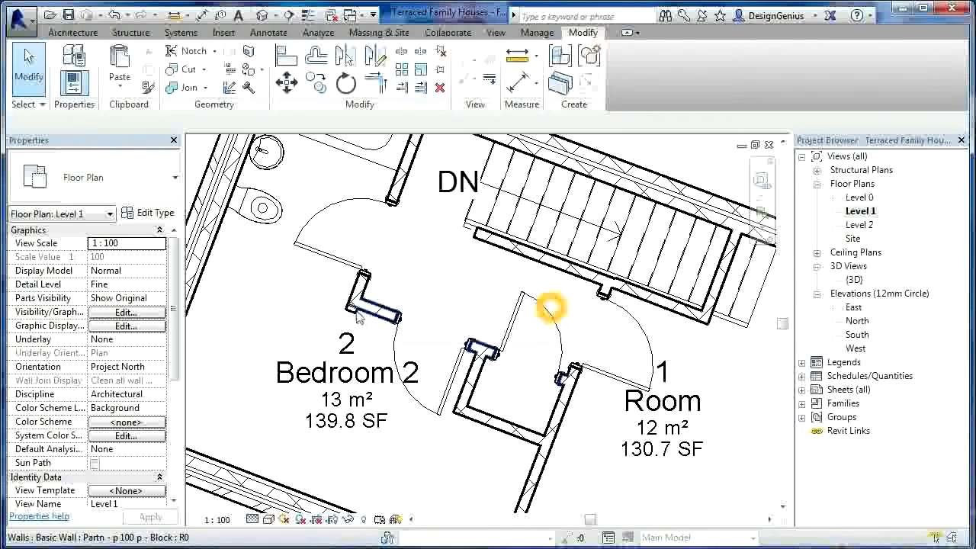
{"action": "left_click", "coordinate": [374, 85]}
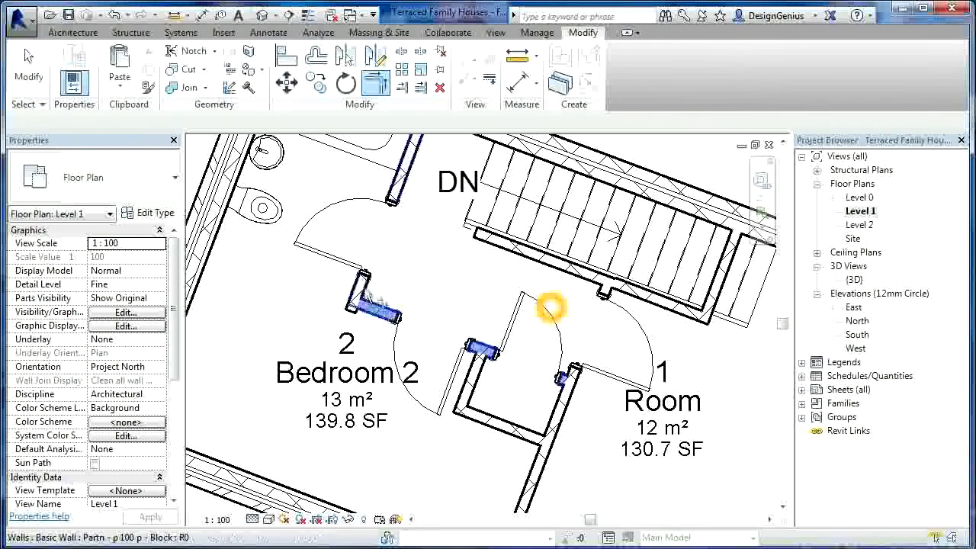
{"action": "left_click", "coordinate": [363, 290]}
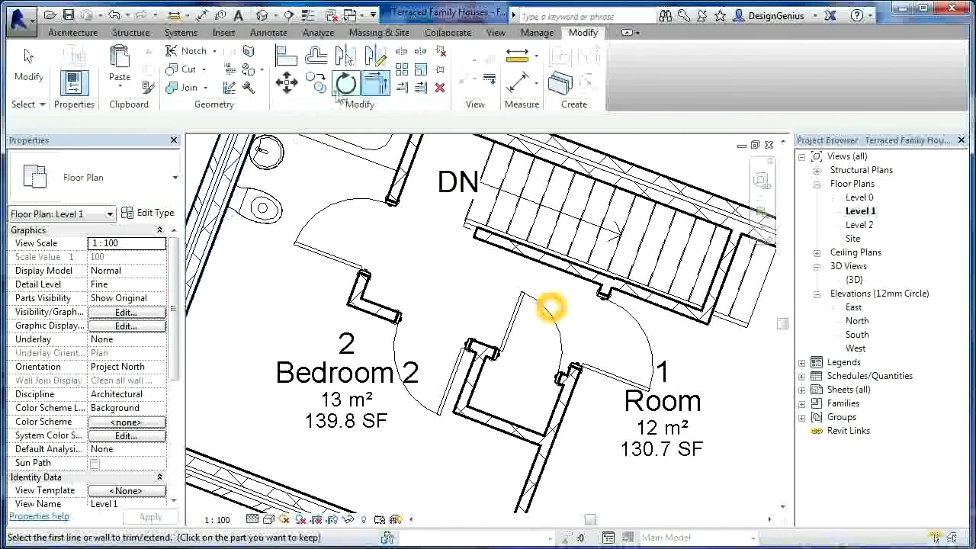
Step: Extend the Bedroom 2 door wall to the outer wall behind the toilet, forming one straight partition between bathroom and bedroom
{"action": "left_click", "coordinate": [402, 87]}
{"action": "left_click", "coordinate": [219, 260]}
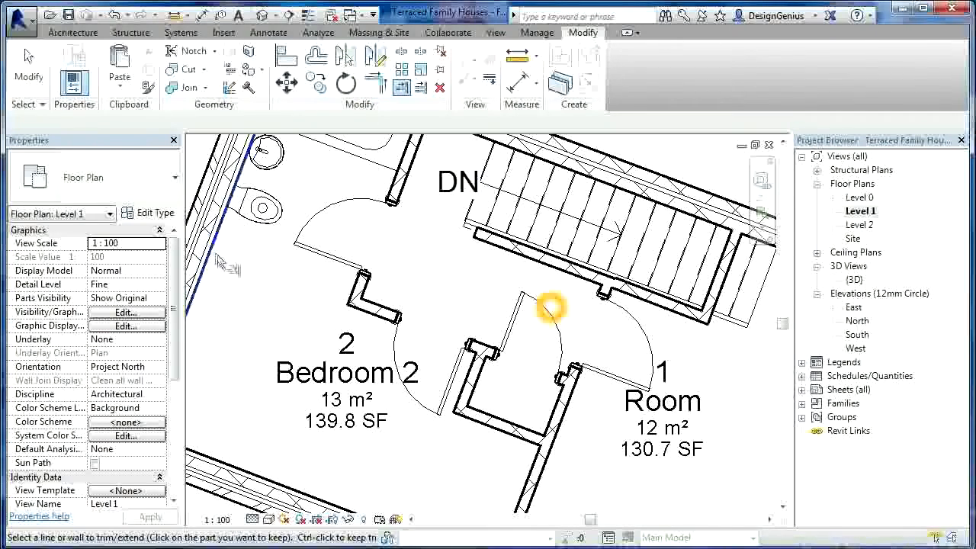
{"action": "left_click", "coordinate": [375, 312]}
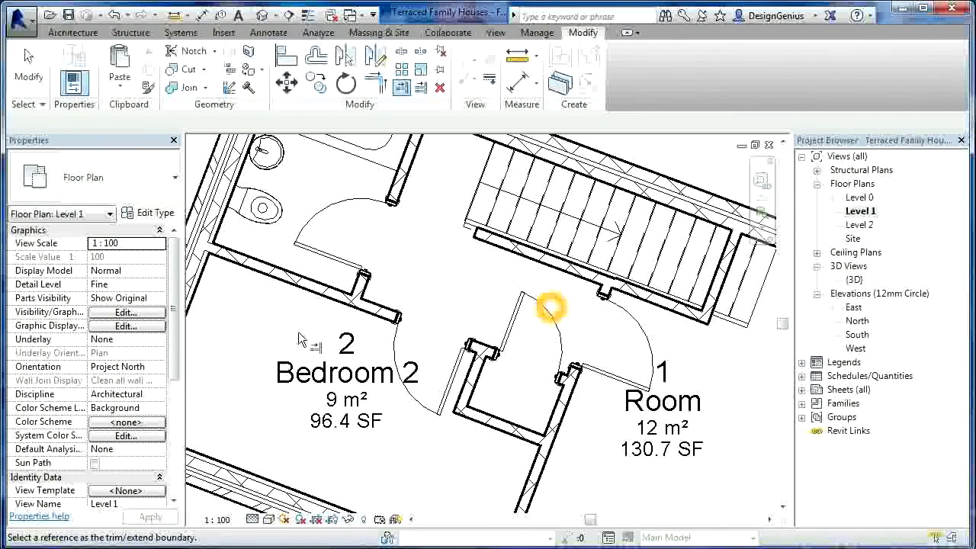
{"action": "scroll", "coordinate": [302, 340], "scroll_direction": "down", "scroll_amount": 3}
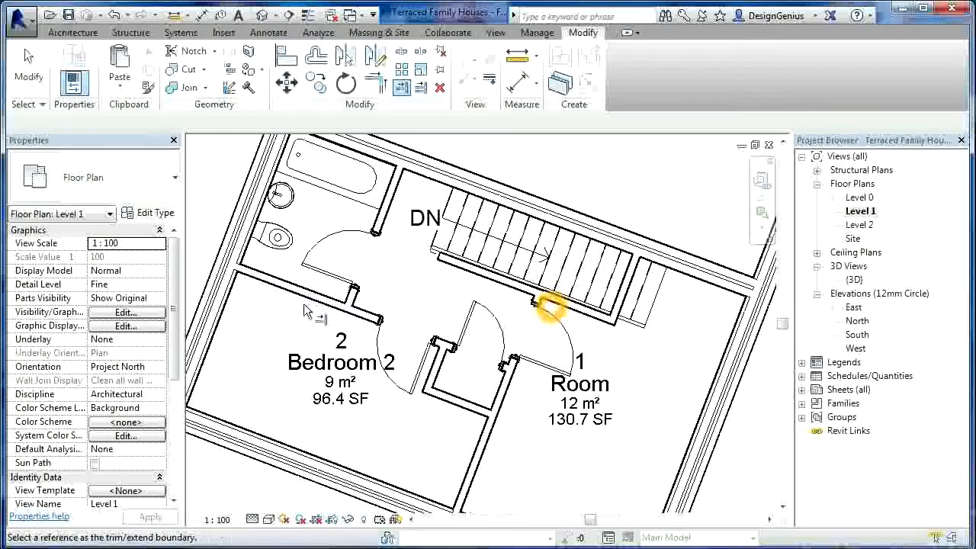
{"action": "key", "text": "Escape"}
{"action": "key", "text": "Escape"}
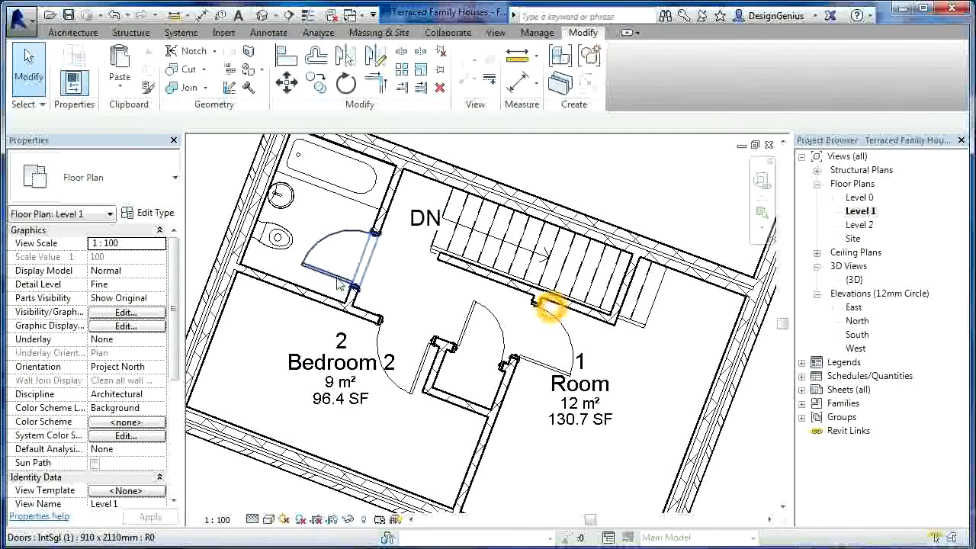
Step: Move the bathroom's 910 x 2110mm door along its wall, closer to the Bedroom 2 partition
{"action": "left_click", "coordinate": [338, 282]}
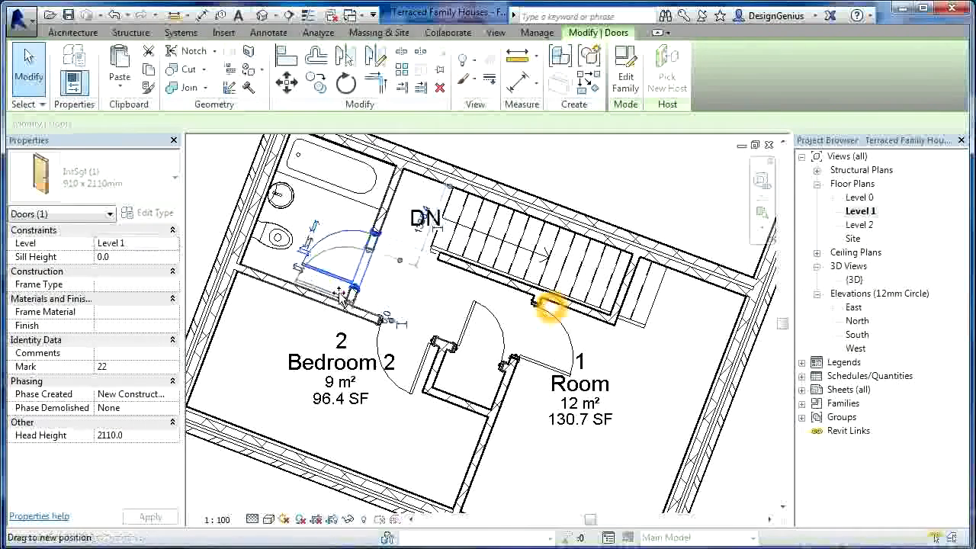
{"action": "left_click_drag", "start_coordinate": [341, 293], "coordinate": [345, 299]}
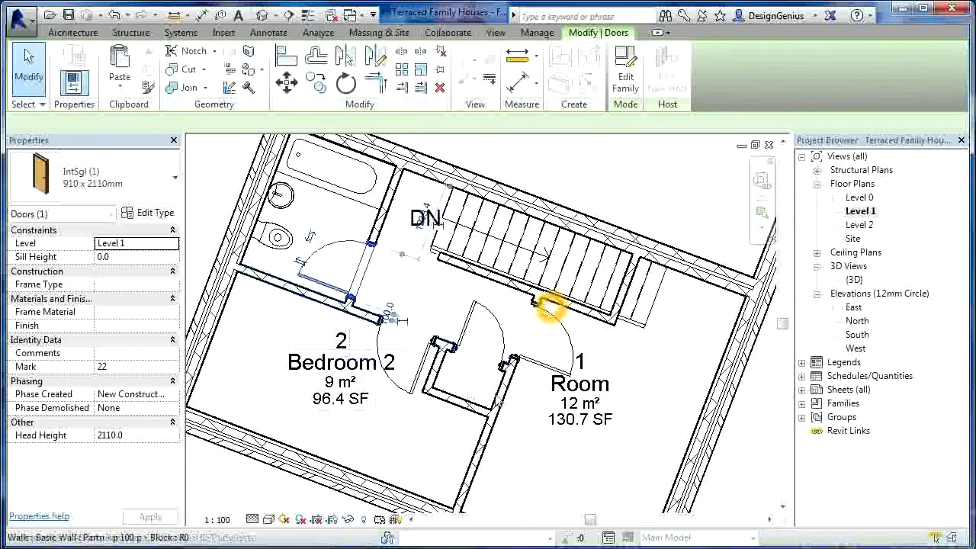
{"action": "key", "text": "Escape"}
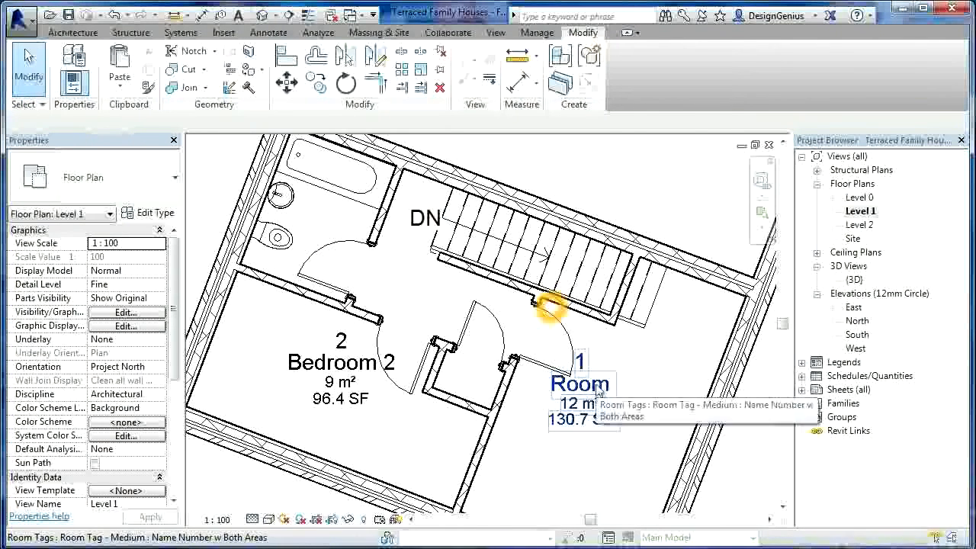
Step: Rename room 1 as Bedroom 1 in its room tag
{"action": "left_click", "coordinate": [599, 389]}
{"action": "left_click", "coordinate": [599, 386]}
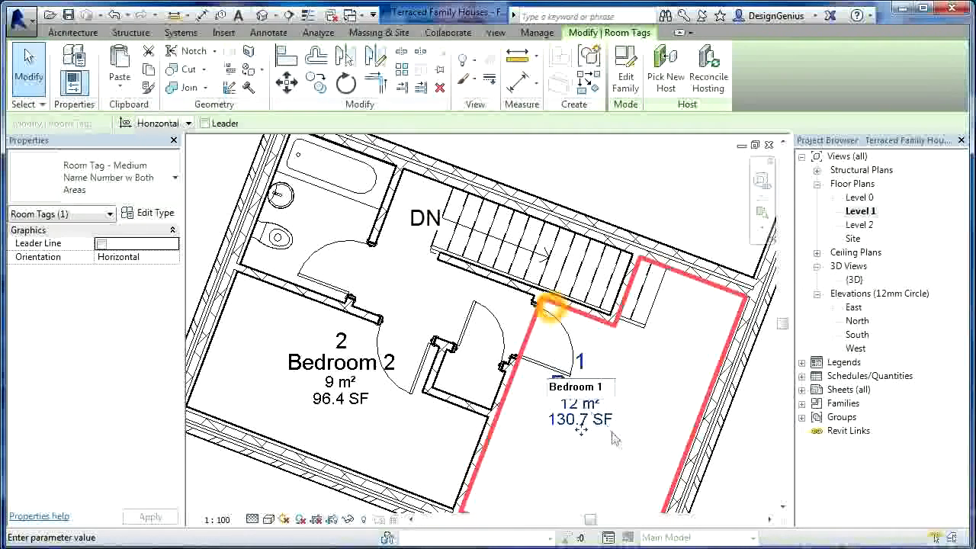
{"action": "left_click", "coordinate": [615, 439]}
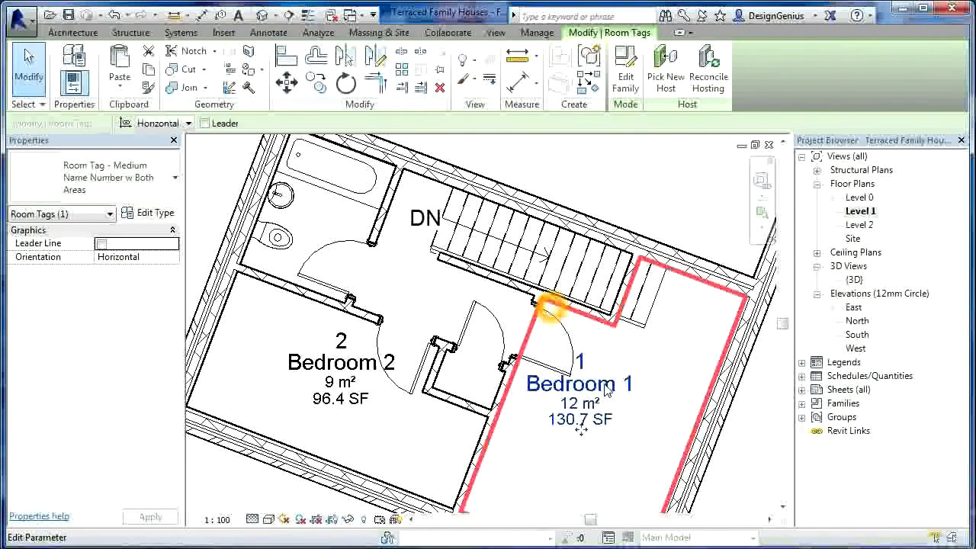
{"action": "key", "text": "Escape"}
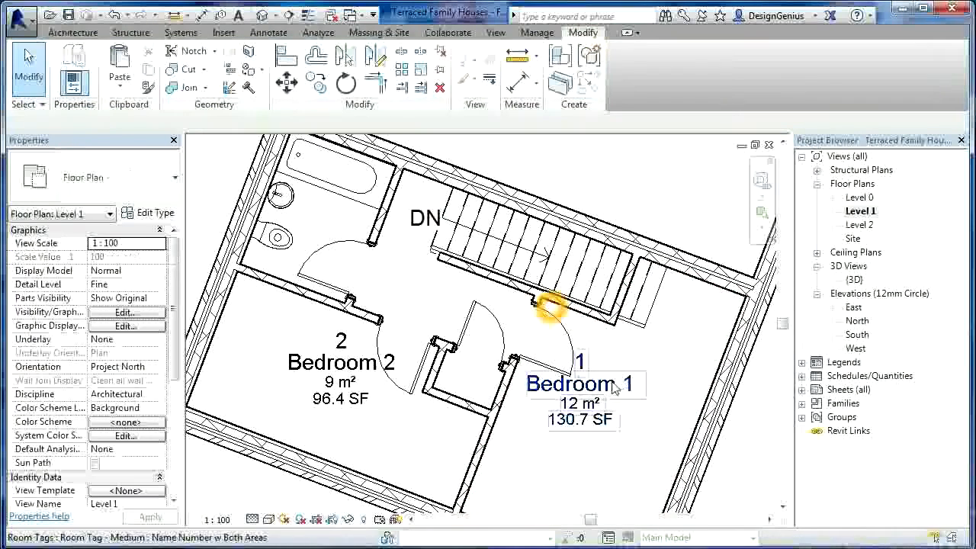
{"action": "left_click", "coordinate": [617, 385]}
{"action": "key", "text": "Escape"}
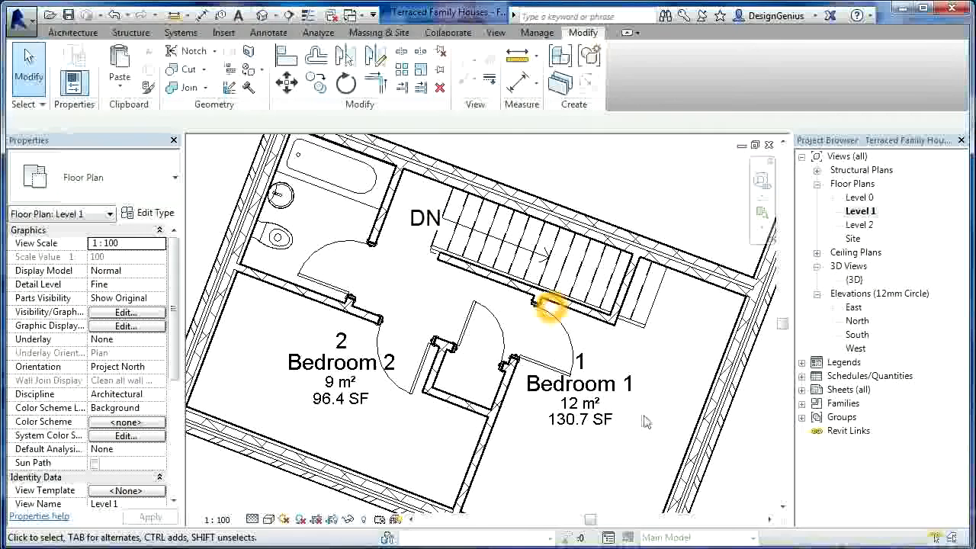
{"action": "left_click", "coordinate": [602, 387]}
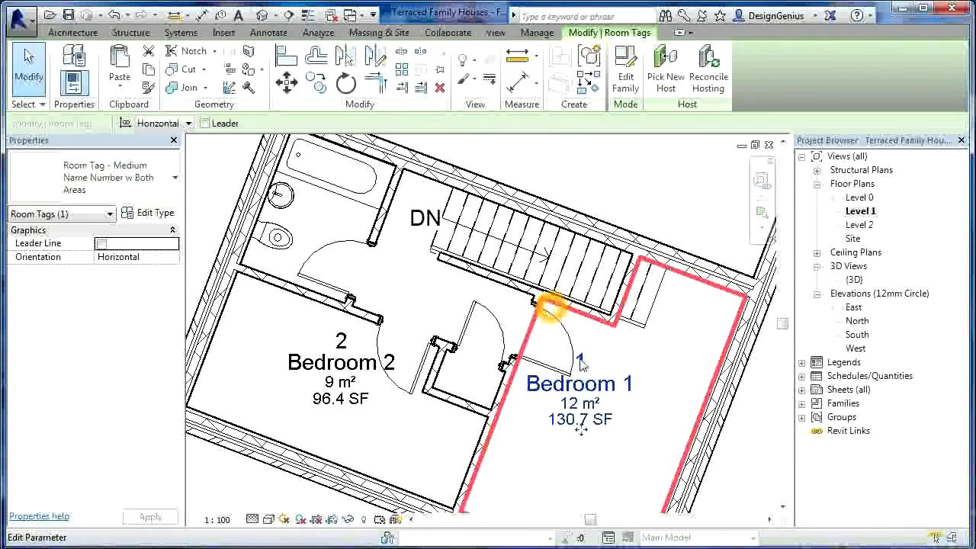
{"action": "left_click", "coordinate": [650, 381]}
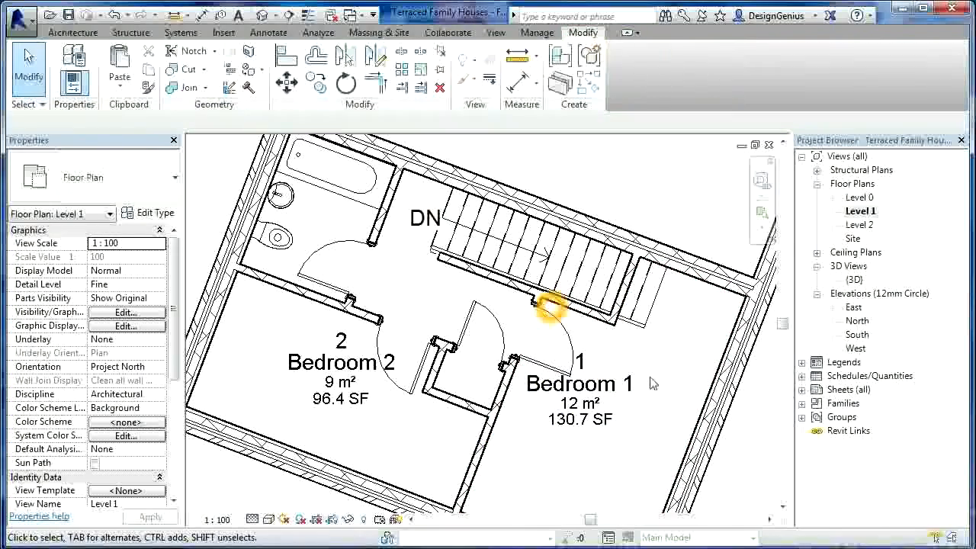
{"action": "scroll", "coordinate": [651, 386], "scroll_direction": "down", "scroll_amount": 3}
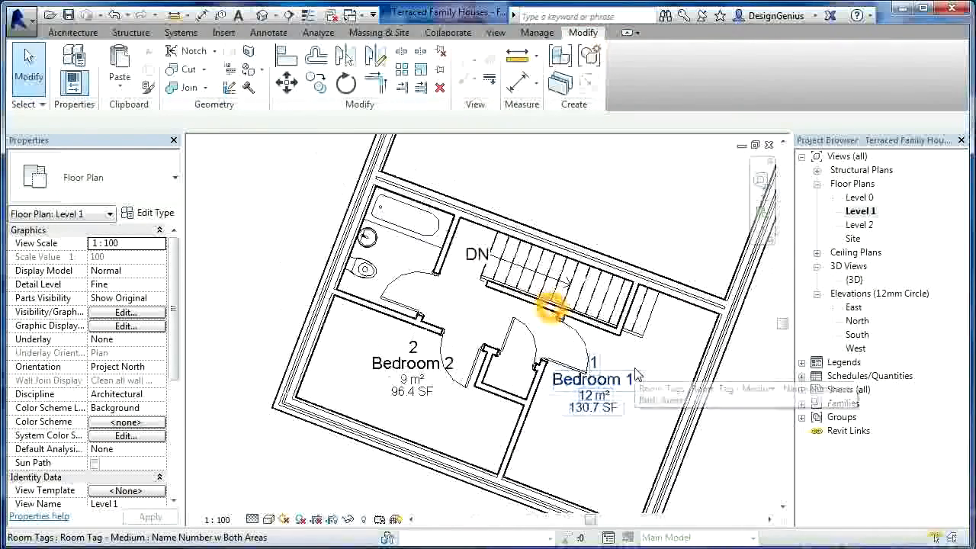
{"action": "scroll", "coordinate": [688, 470], "scroll_direction": "up", "scroll_amount": 1}
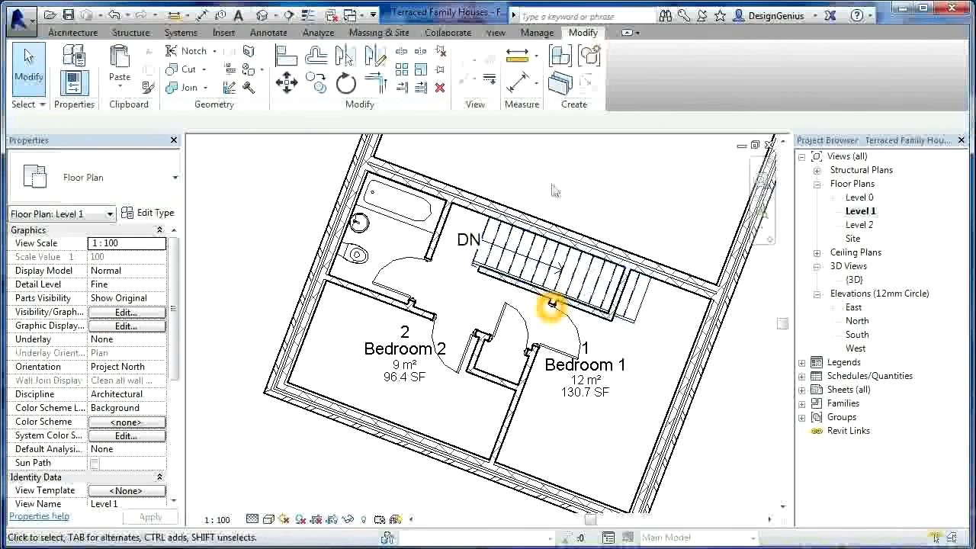
{"action": "left_click", "coordinate": [71, 33]}
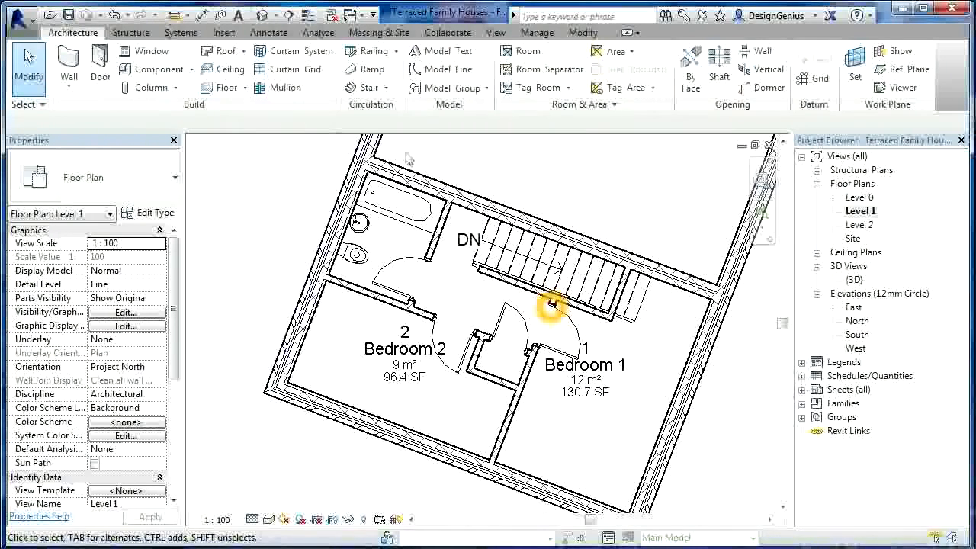